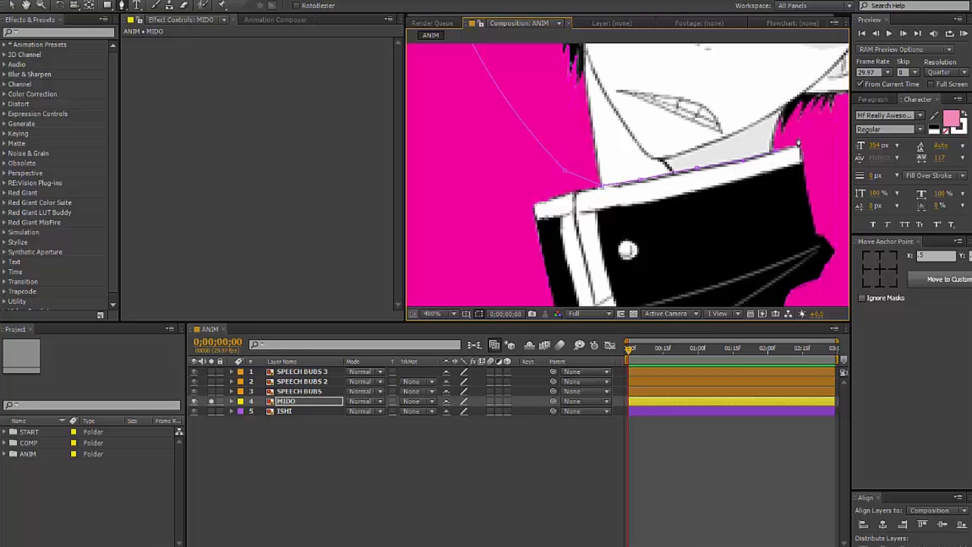
Duplicate the MIDO layer and rename the copy MIDO FACE
key(m)
key(ctrl+d)
key(Return)
text(MIDO FAC)
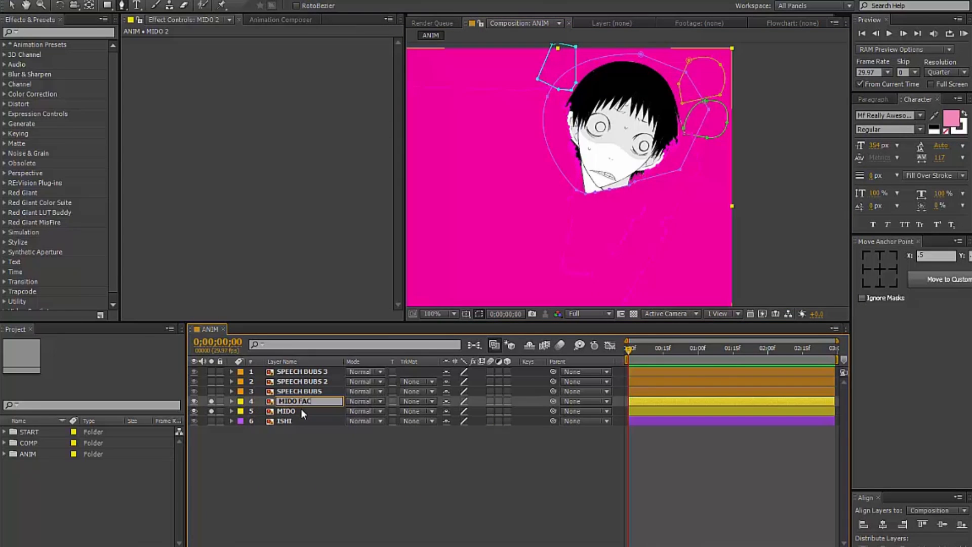
text(E)
key(Return)
Rename the original MIDO layer as MIDO BOD
click(286, 411)
key(Return)
text(MIDO BOD)
key(Return)
Pre-compose the MIDO FACE layer and open the resulting composition
key(ctrl+shift+c)
key(Return)
double_click(299, 401)
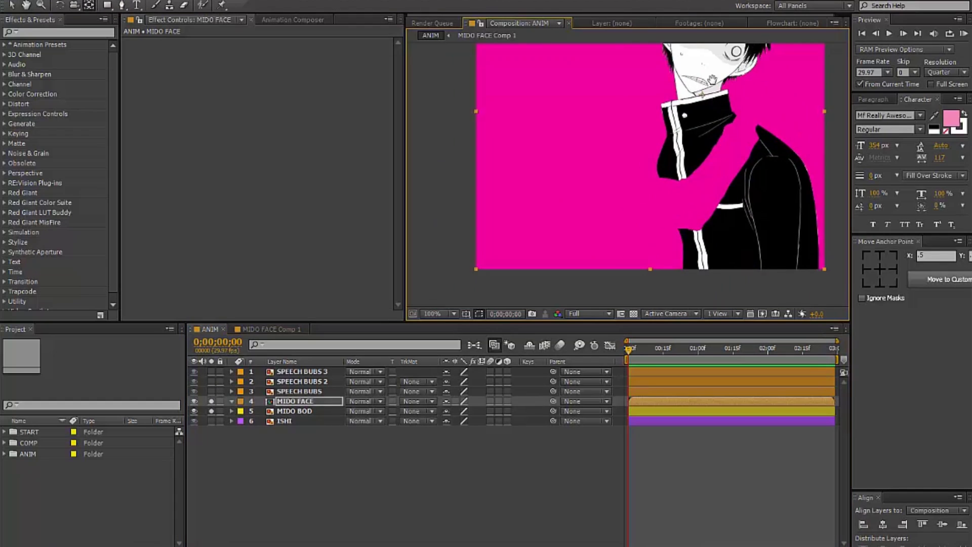
Paint out the eyes, eyebrows and other small facial features on the lower PIC layer with the Brush tool, and return to the composition view
double_click(319, 380)
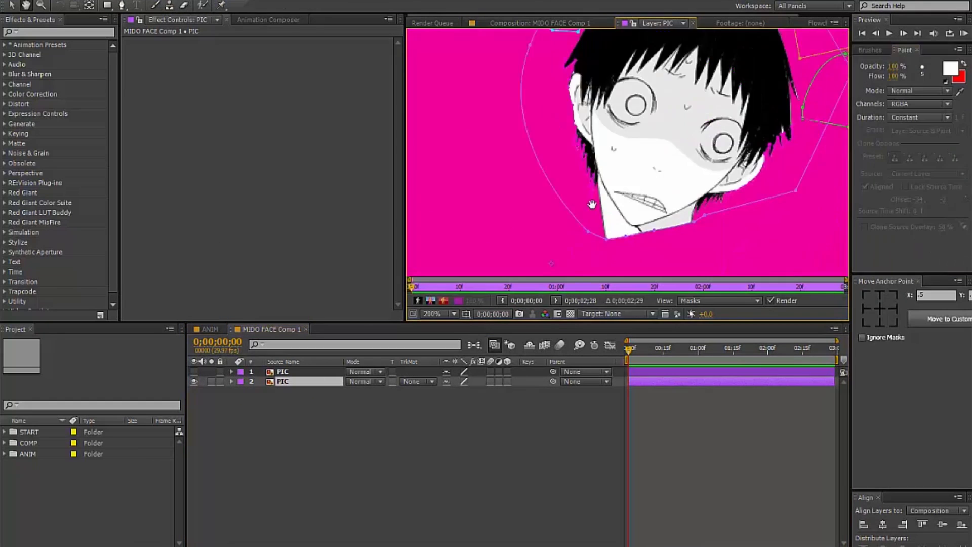
key(ctrl+b)
scroll(614, 167, up, 3)
mouse_move(492, 129)
mouse_down()
mouse_move(558, 172)
mouse_move(579, 224)
mouse_up()
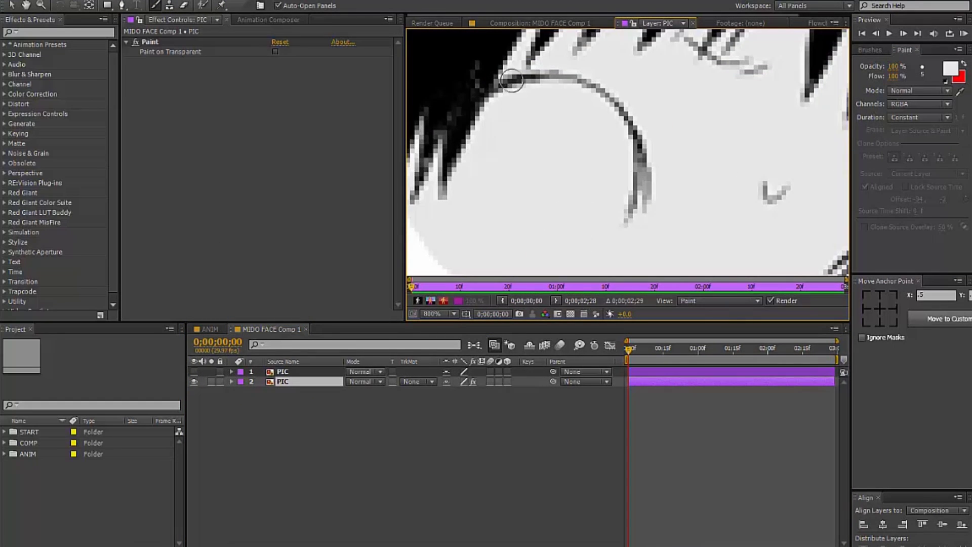
drag(607, 103, 582, 219)
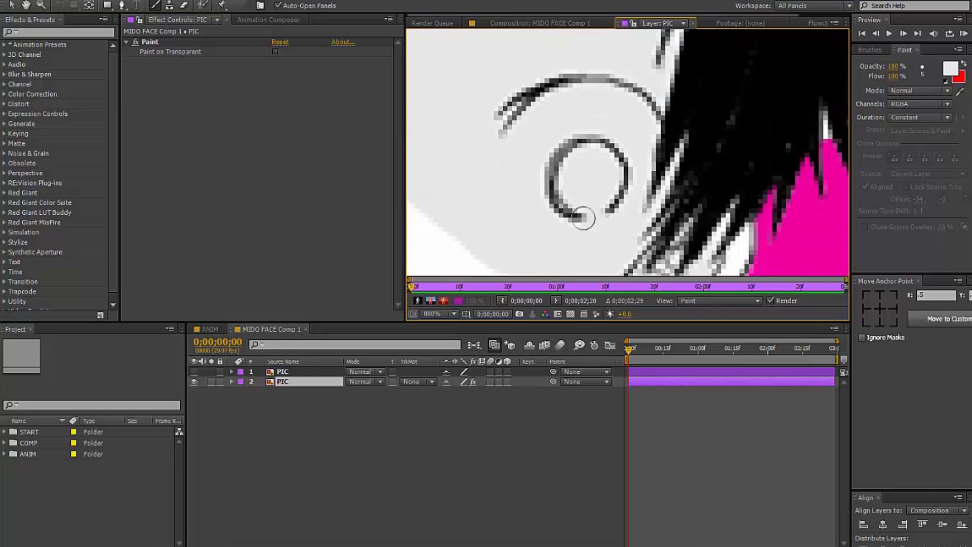
mouse_move(652, 113)
mouse_down()
mouse_move(636, 168)
mouse_move(659, 205)
mouse_up()
drag(595, 180, 643, 170)
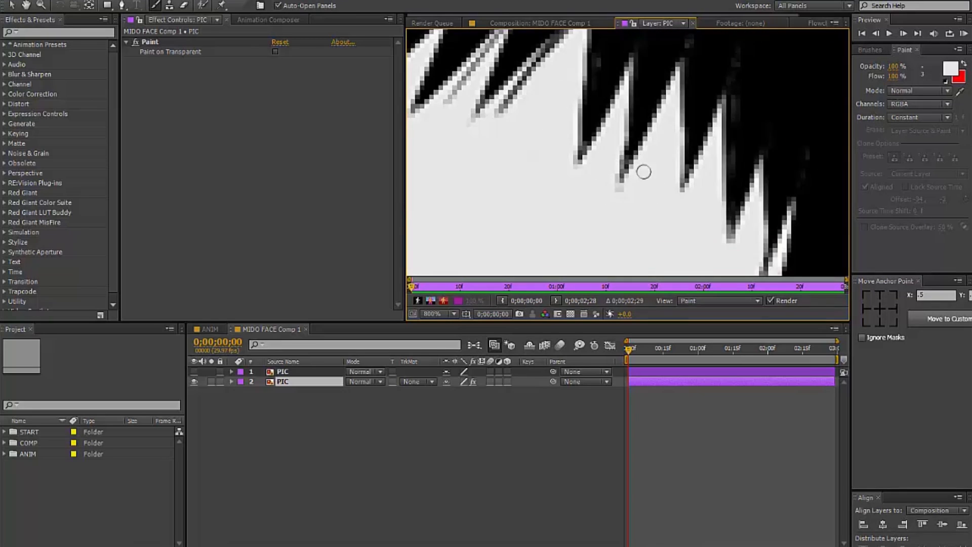
scroll(575, 134, down, 4)
click(558, 22)
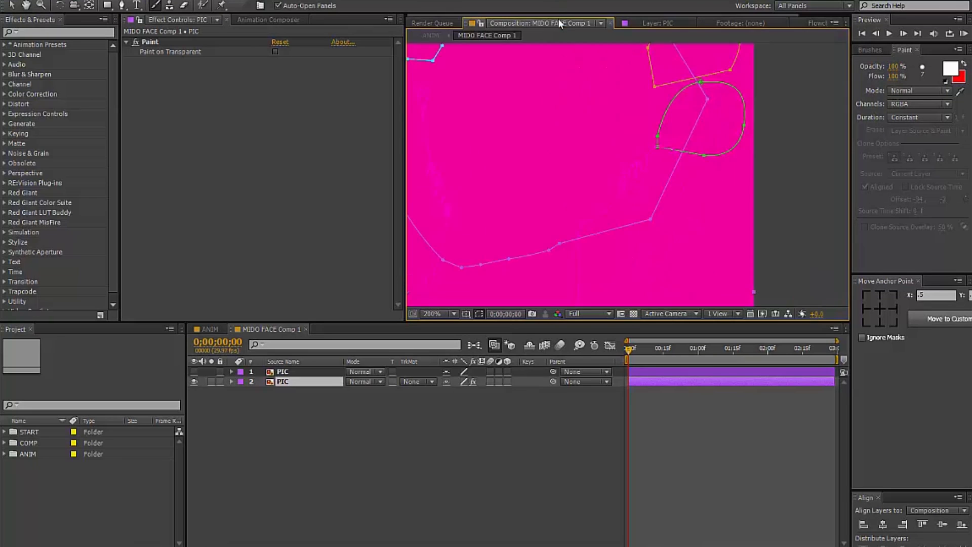
Set up the MOUTH layer above FACE BASE and trace a mask around the character's mouth
right_click(308, 454)
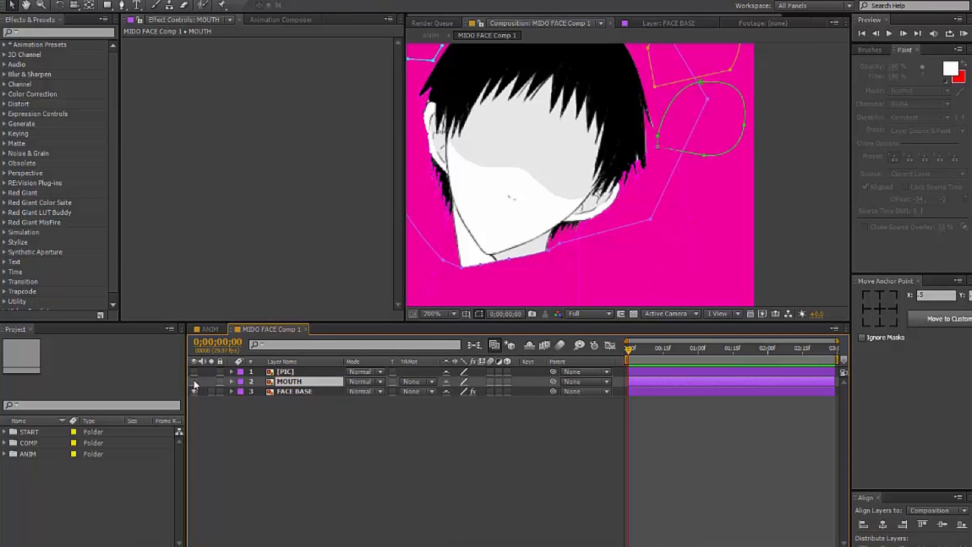
scroll(506, 177, up, 6)
click(424, 143)
click(507, 178)
click(539, 194)
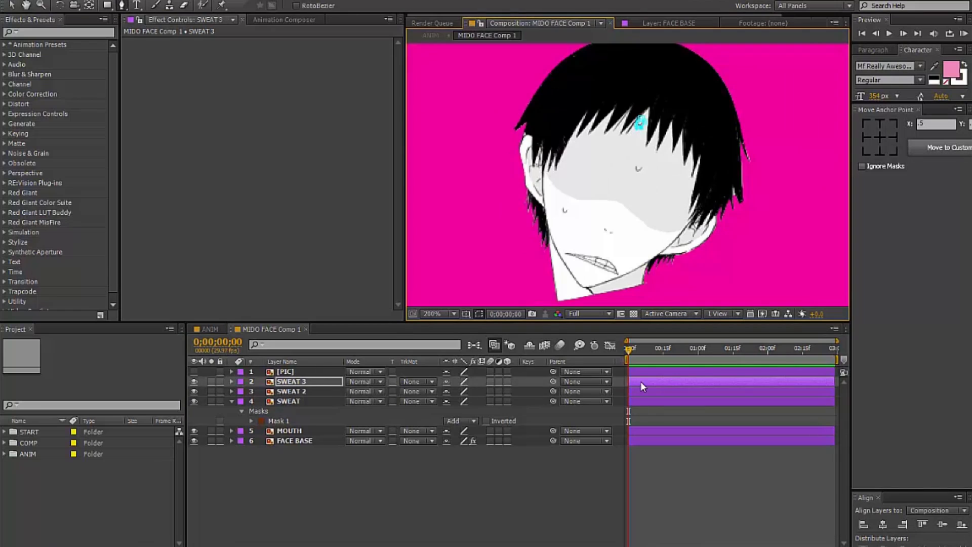
Color-code the layer labels: sweat layers yellow, MOUTH orange, eyebrow layers blue and FACE BASE brown
right_click(292, 383)
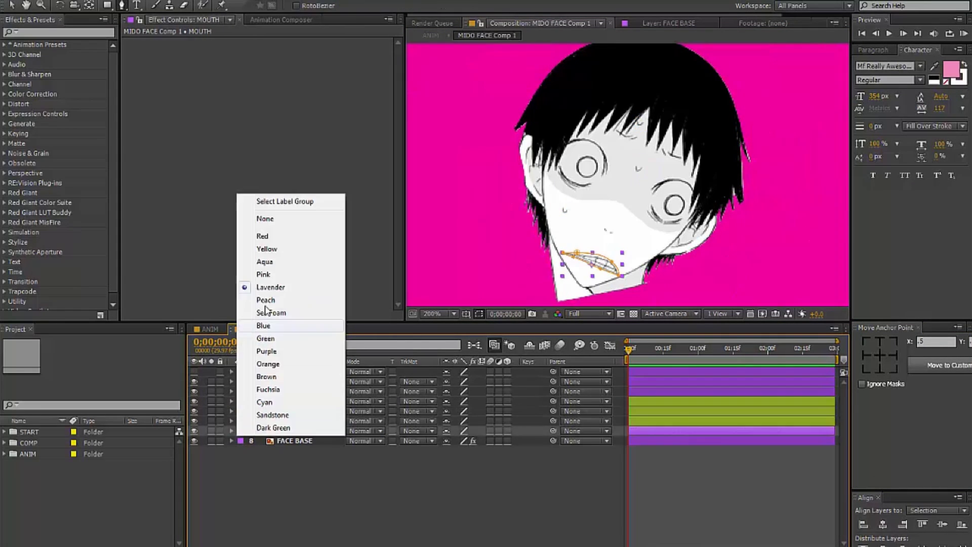
click(241, 390)
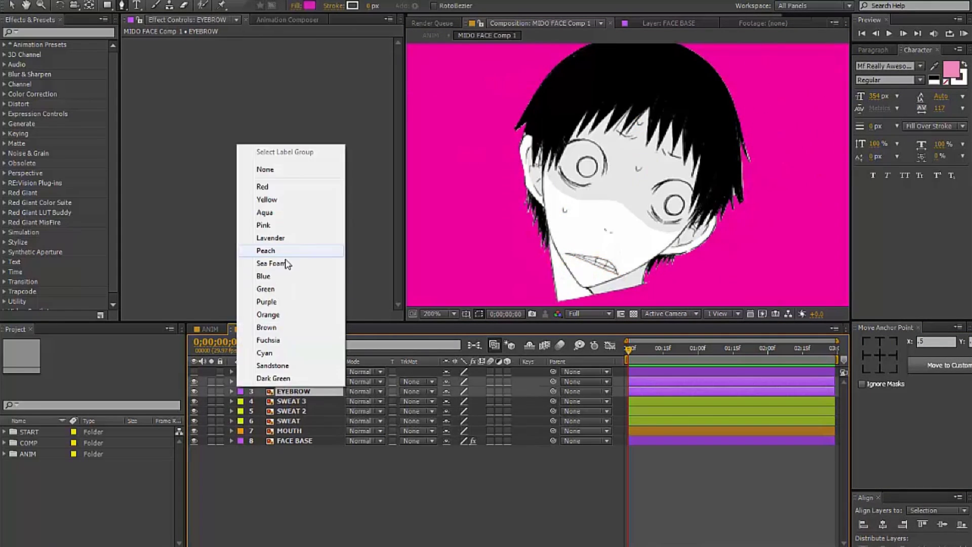
click(264, 276)
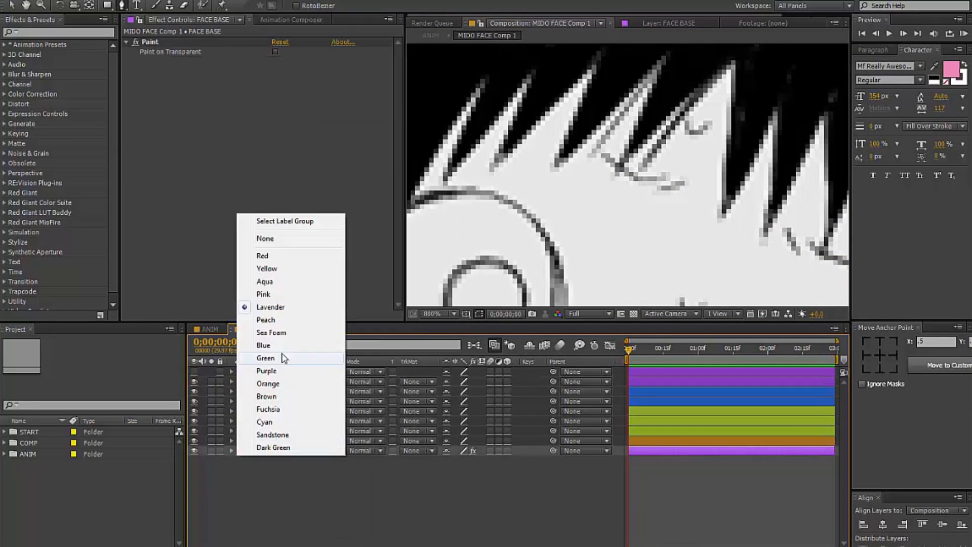
click(282, 360)
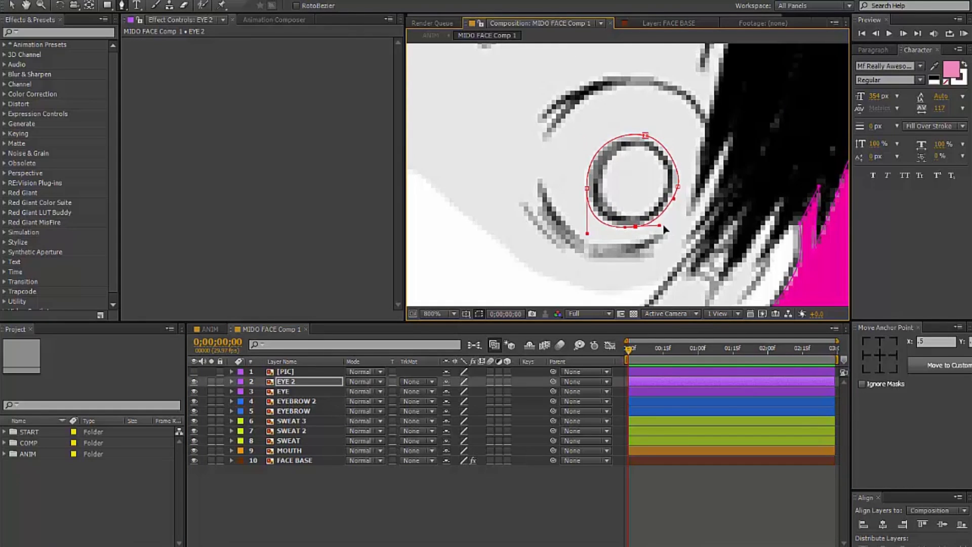
Remove the extra masks from the two eye layers, keeping only the circular pupil masks, and rename the layers EYE P
key(ctrl+Down)
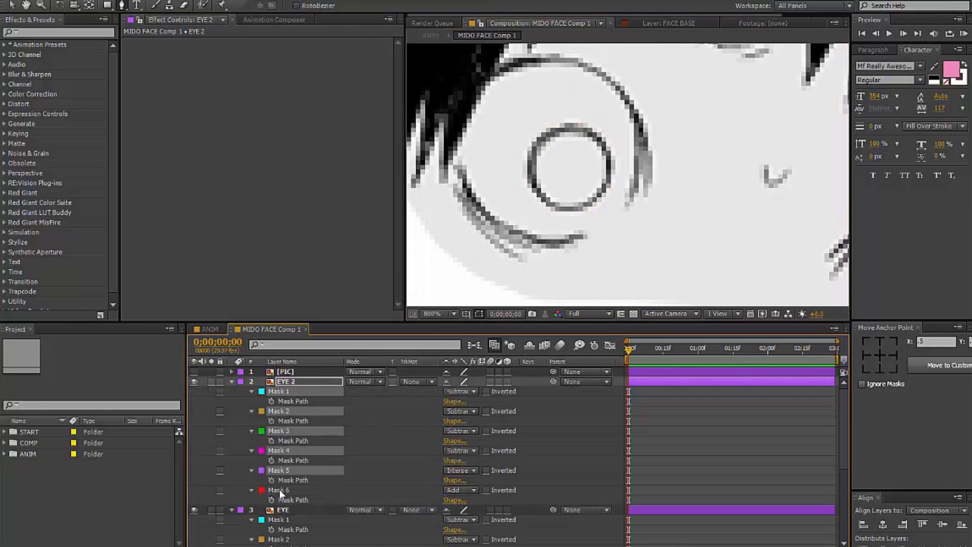
text(P)
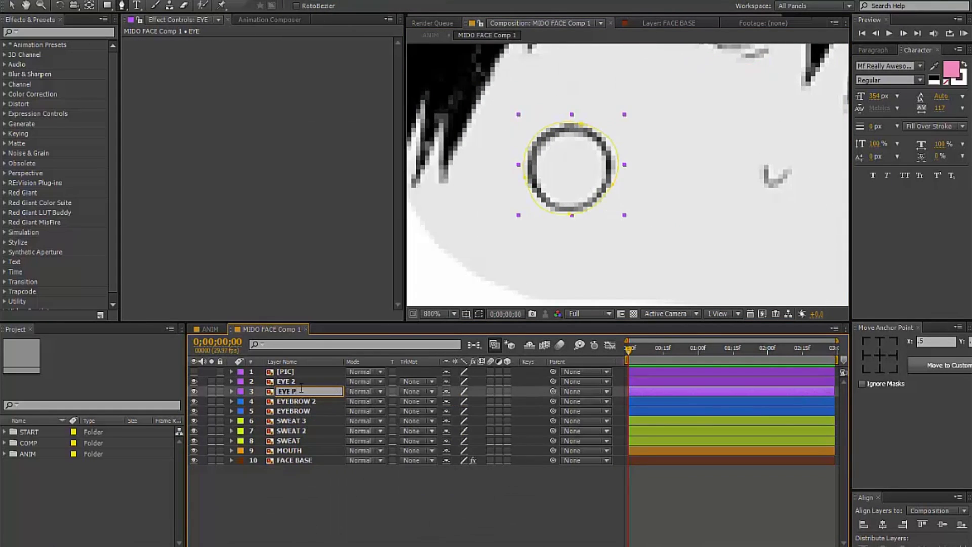
key(Return)
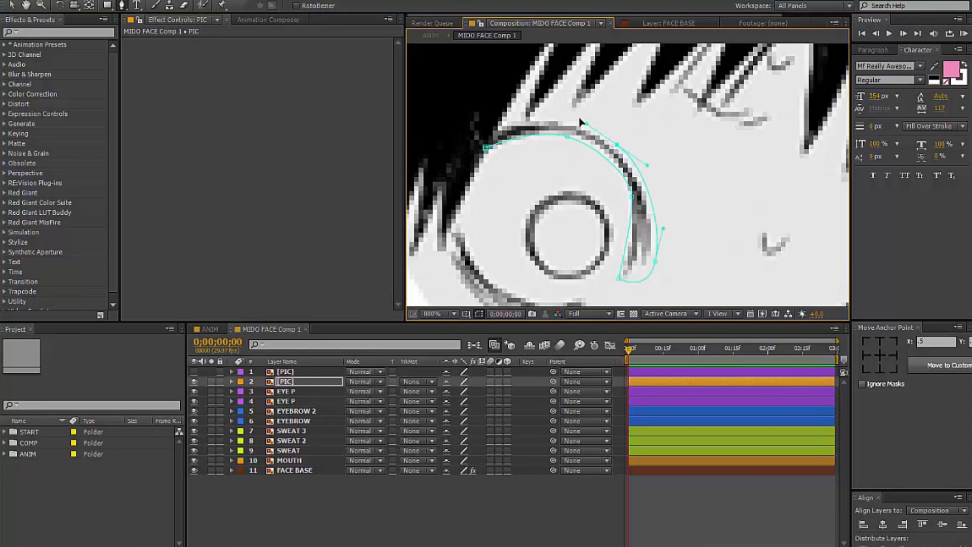
Duplicate the PIC layer and trace a mask around the upper eyelid line of the character's other eye
key(ctrl+d)
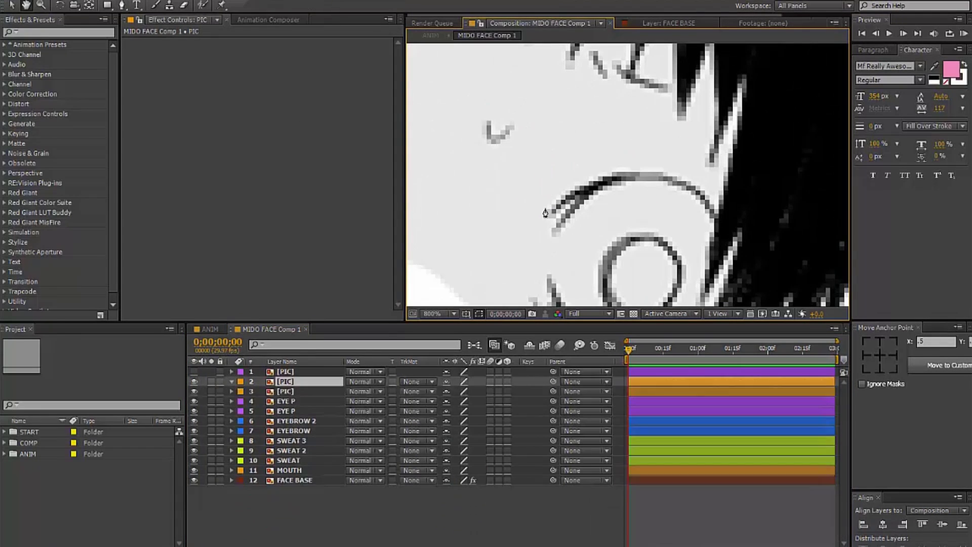
click(546, 208)
click(671, 181)
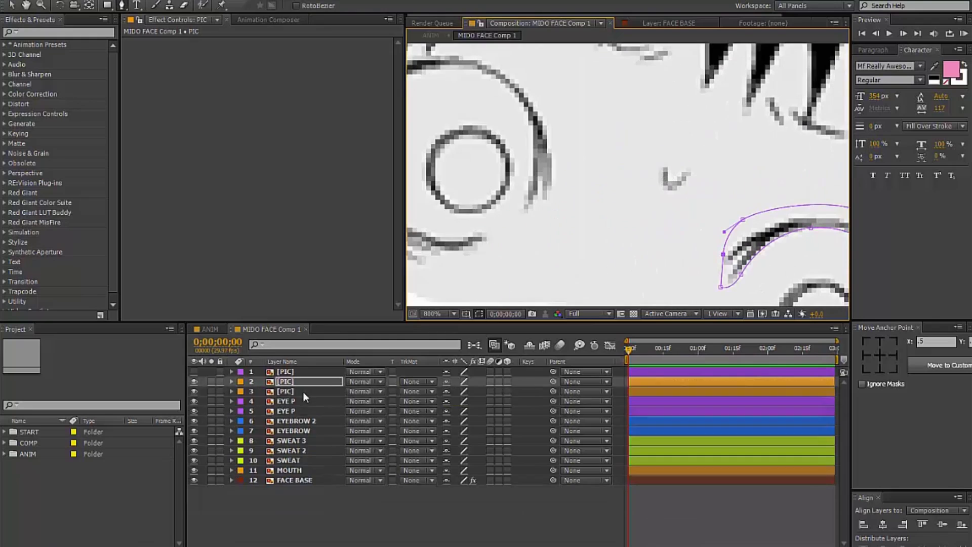
Rename the two upper eyelid layers as PIC LID T
right_click(304, 391)
click(344, 542)
key(End)
text(T)
right_click(281, 381)
key(Escape)
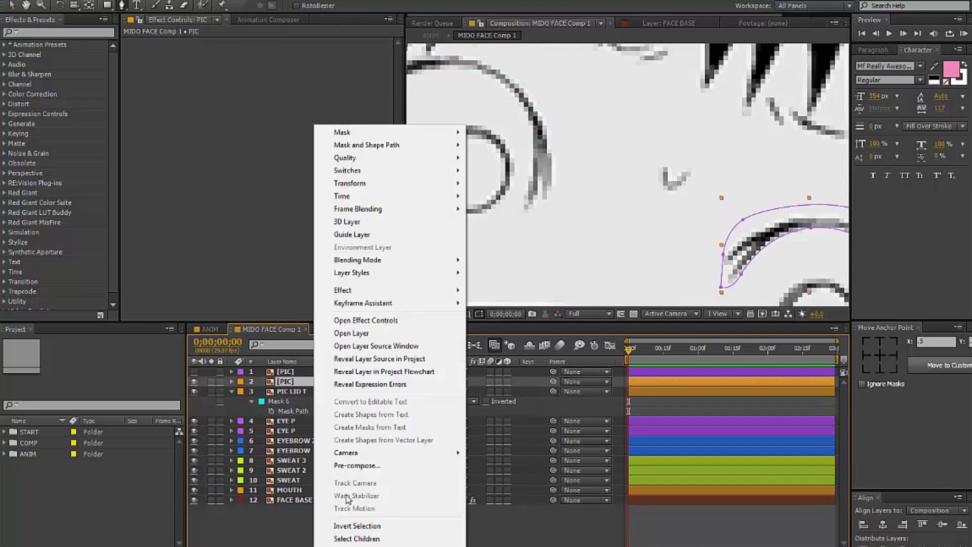
Add another PIC duplicate named PIC LID B for the lower eyelids and give it a red label
key(ctrl+d)
click(241, 381)
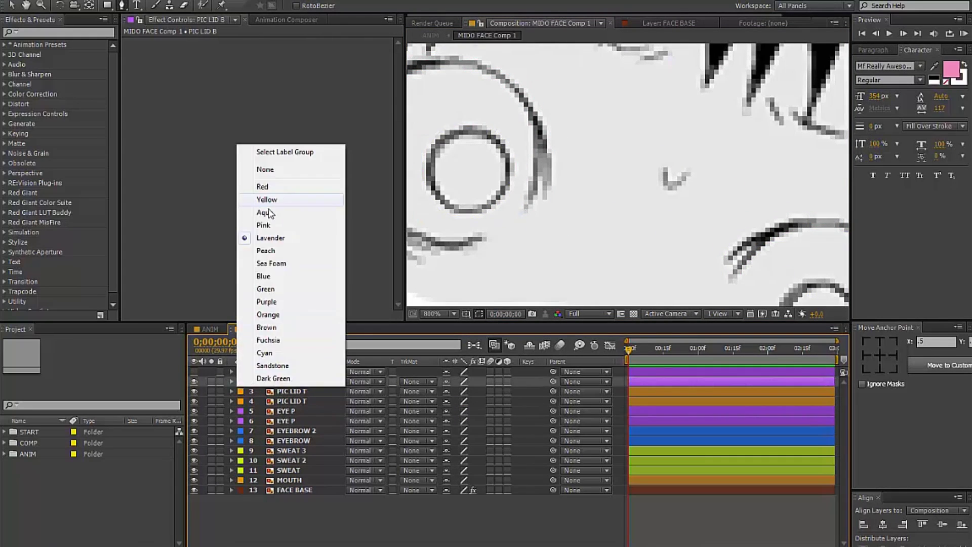
click(265, 217)
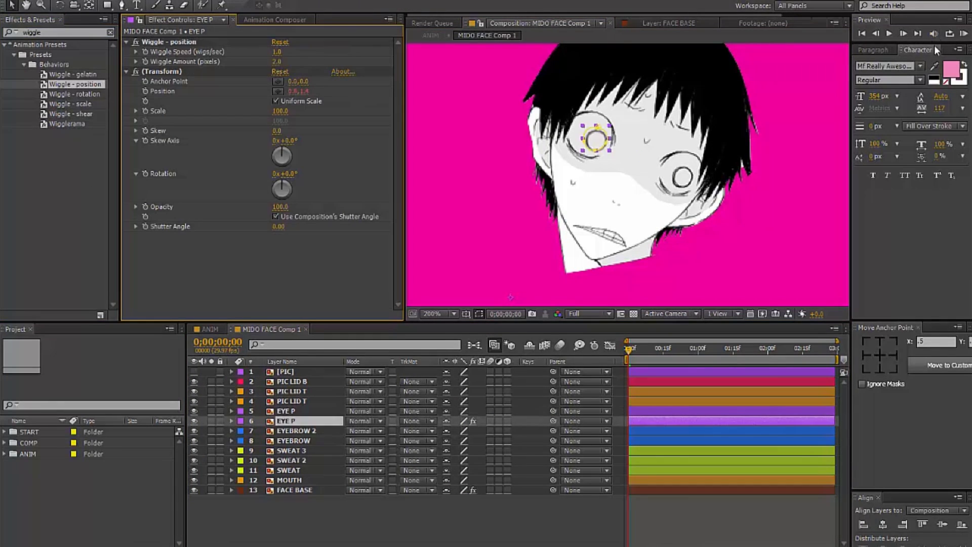
Paste the Wiggle - position effect onto the EYE P layer that does not have it yet
drag(934, 45, 934, 94)
click(286, 411)
key(ctrl+v)
key(ctrl+a)
key(F2)
Keyframe the Position of the three SWEAT layers so the drops slide down the face
click(289, 450)
shift+click(291, 471)
key(p)
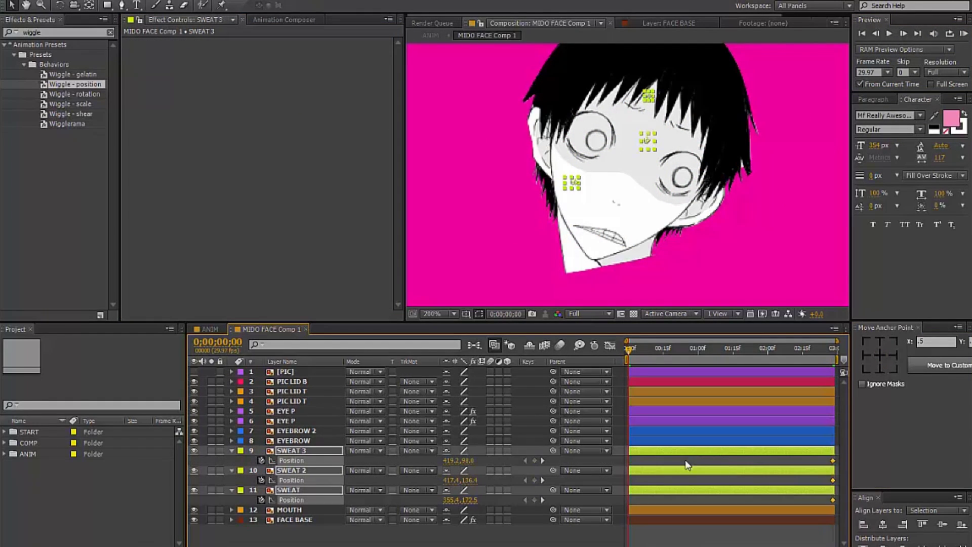
scroll(650, 147, up, 3)
drag(542, 273, 529, 264)
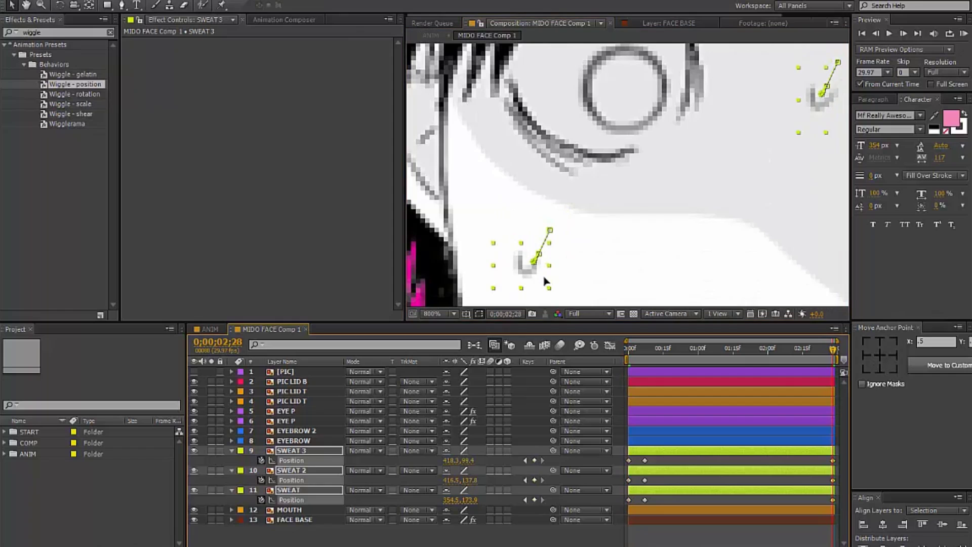
Keyframe the three SWEAT layers' Scale from 65% to 119% and Opacity from 0% to 100%, and preview the animation
click(645, 353)
key(shift+s)
key(alt+shift+s)
key(Home)
key(shift+t)
key(Home)
scroll(727, 287, down, 4)
scroll(789, 477, down, 2)
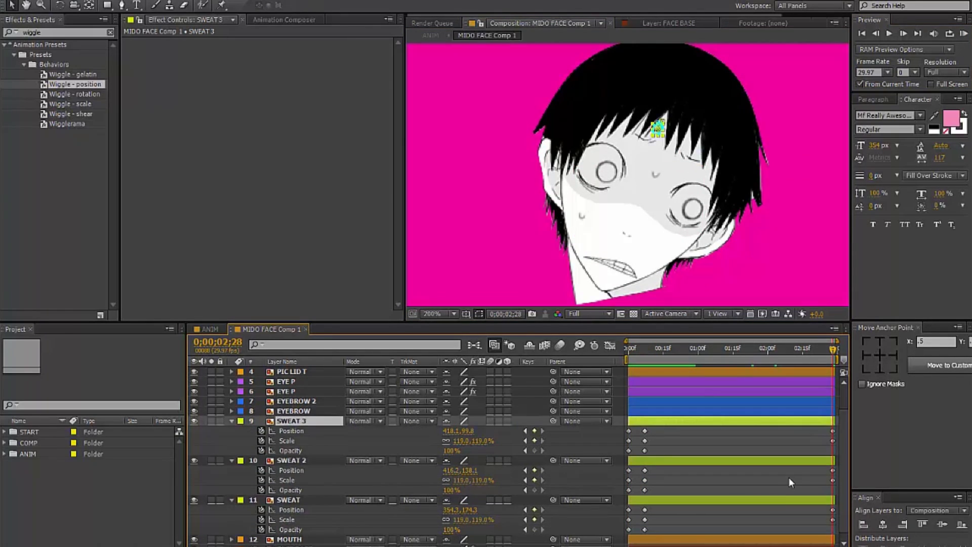
key(period)
key(KP_0)
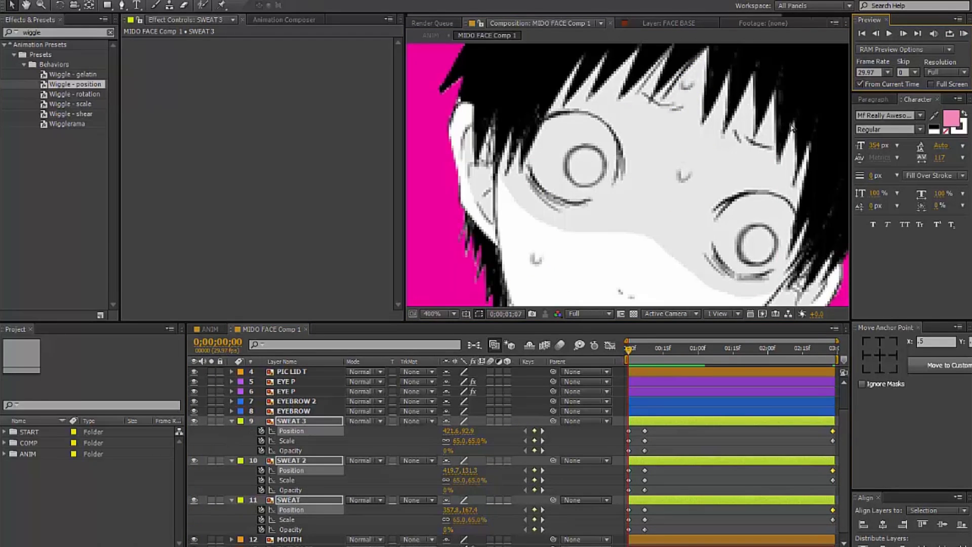
Stagger the sweat drops by shifting the SWEAT 3 and SWEAT 2 layers to start progressively after SWEAT
drag(645, 490, 668, 497)
key(u)
drag(633, 460, 663, 461)
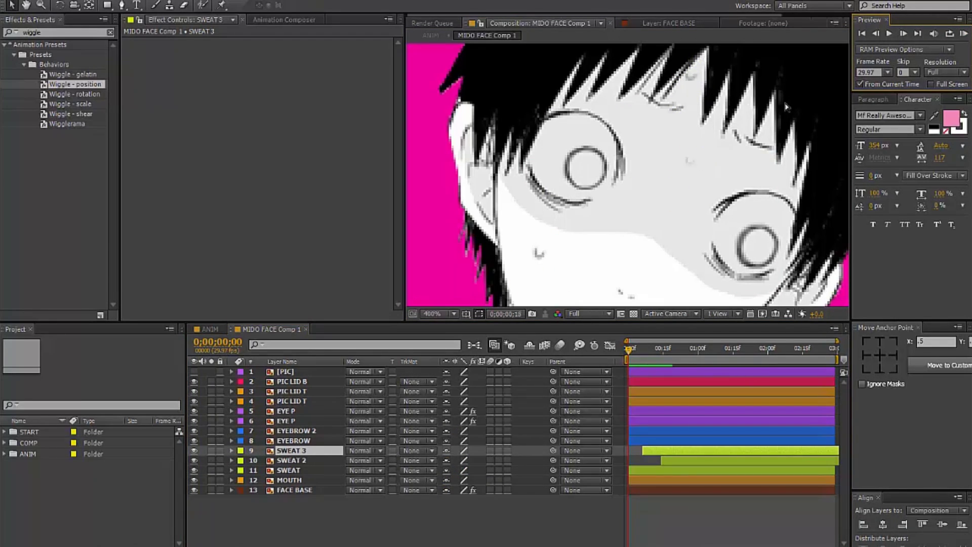
Keyframe the Position of both eyebrow layers over frames 0, 7 and 14, and enable Rotation keyframes at frame 7
click(645, 349)
click(294, 431)
key(u)
ctrl+click(292, 460)
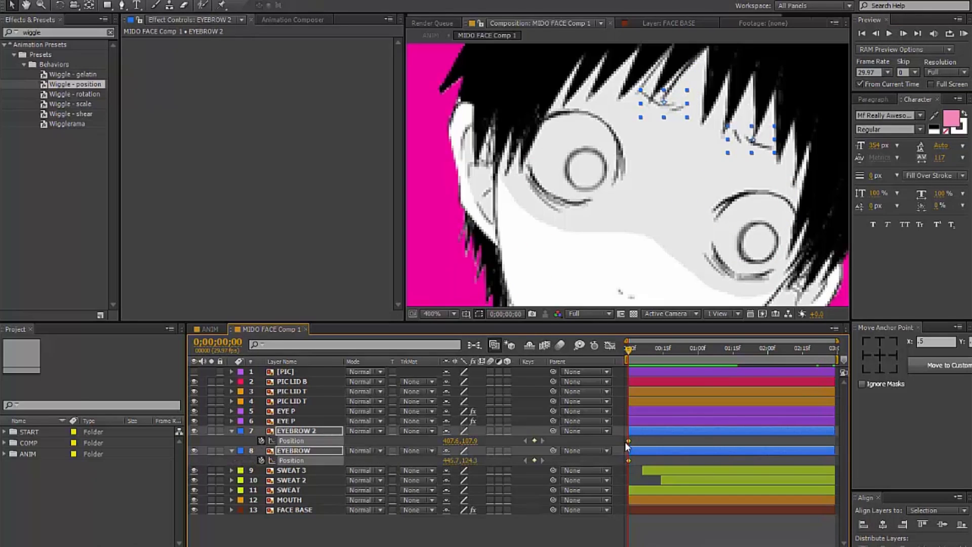
key(u)
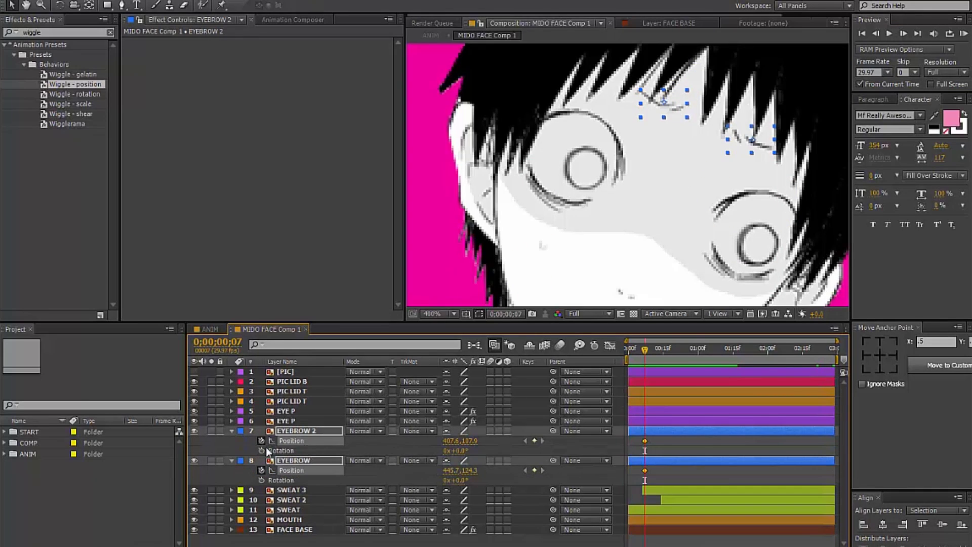
click(261, 451)
key(space)
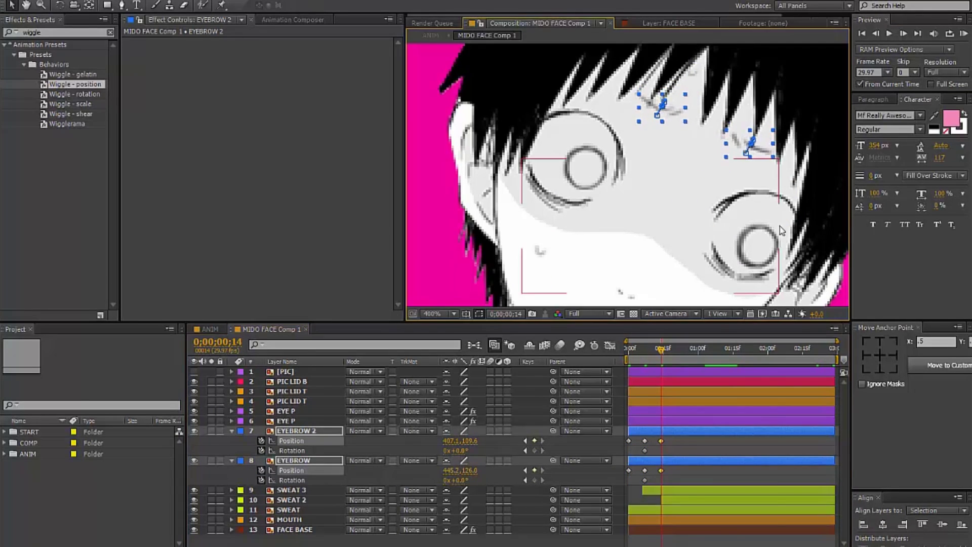
Add Rotation keyframes to both eyebrow layers, setting EYEBROW 2 to 24° and EYEBROW to -18°
key(j)
click(534, 451)
click(534, 480)
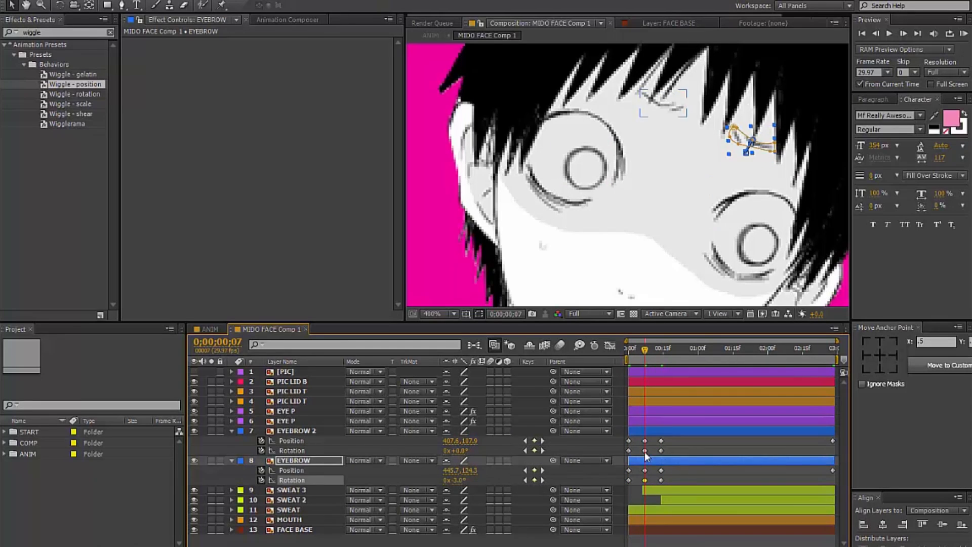
key(k)
drag(458, 450, 446, 450)
click(458, 480)
text(-18)
key(Return)
Apply the Wiggle - rotation preset to EYEBROW 2, copy its effects to EYEBROW, and preview the motion
key(Home)
drag(74, 94, 301, 58)
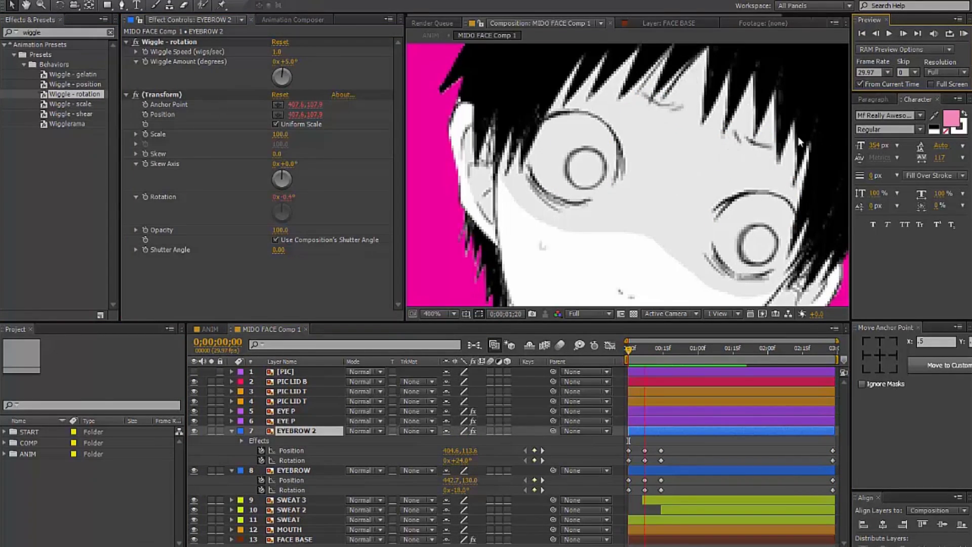
key(ctrl+c)
key(ctrl+Down)
key(ctrl+v)
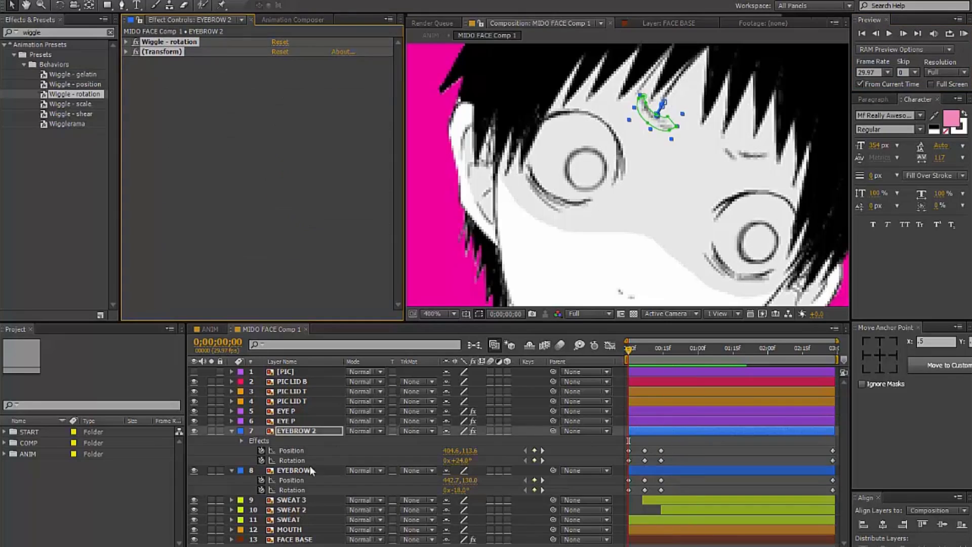
key(KP_0)
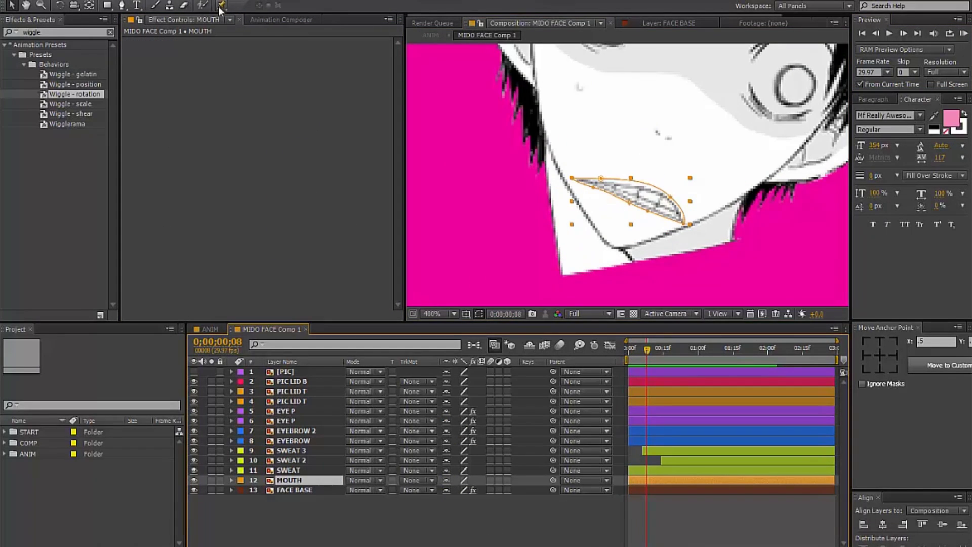
Place Puppet pins around the MOUTH layer's lips at frame 8 and pull the upper-lip pin outward to reshape the mouth
click(222, 6)
click(578, 181)
click(628, 200)
click(682, 211)
drag(661, 193, 668, 189)
click(615, 184)
click(639, 189)
Add a lower-lip Puppet pin to MOUTH, reshape the lips at 0;00;02;28 with keyframes, and preview the mouth motion
click(646, 347)
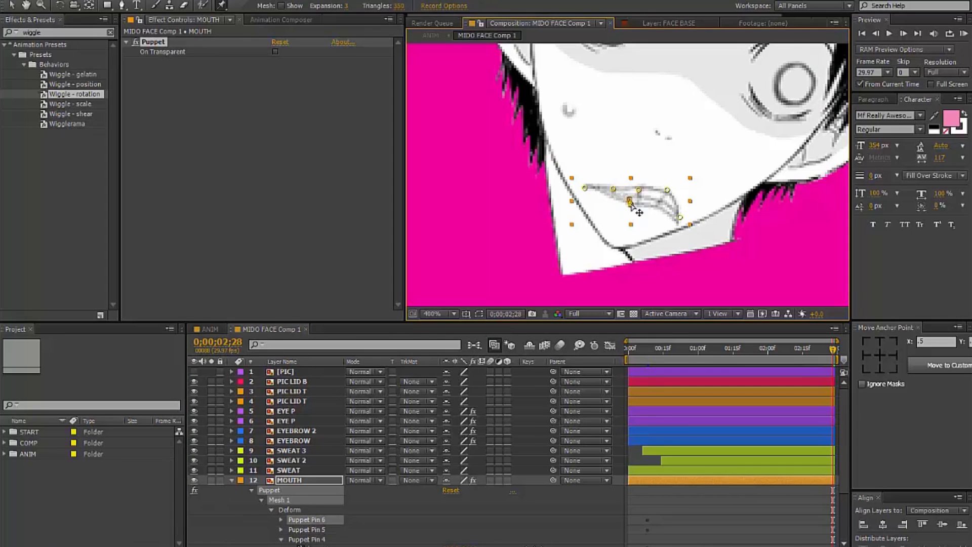
click(655, 213)
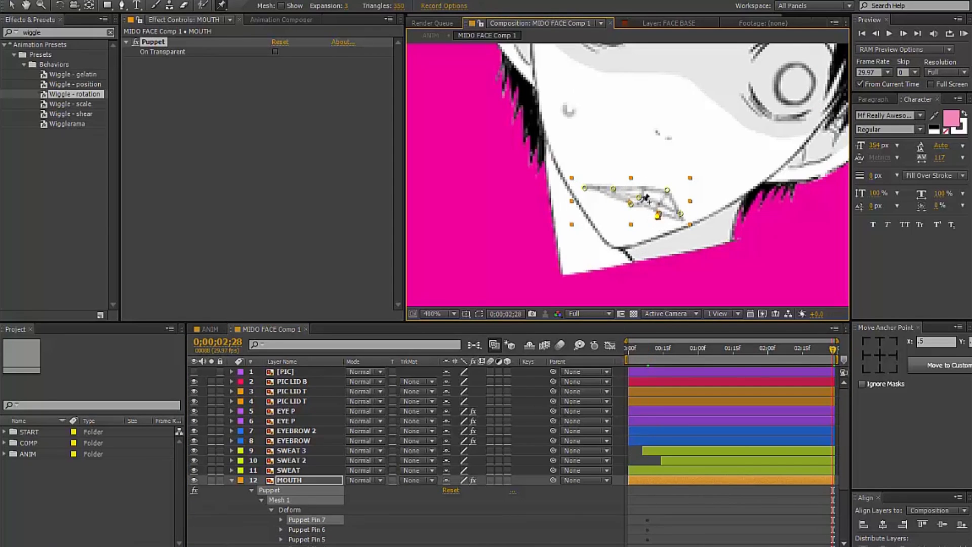
drag(661, 193, 661, 198)
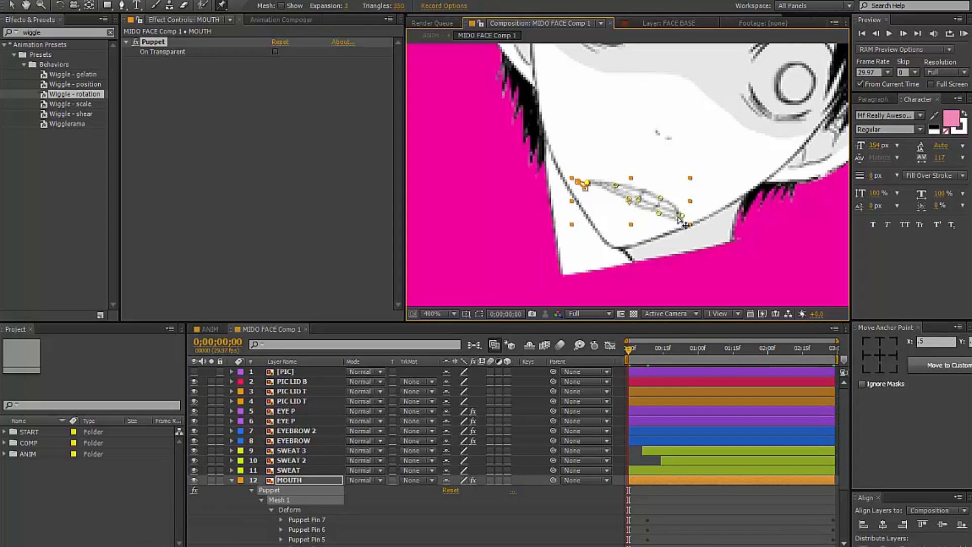
key(space)
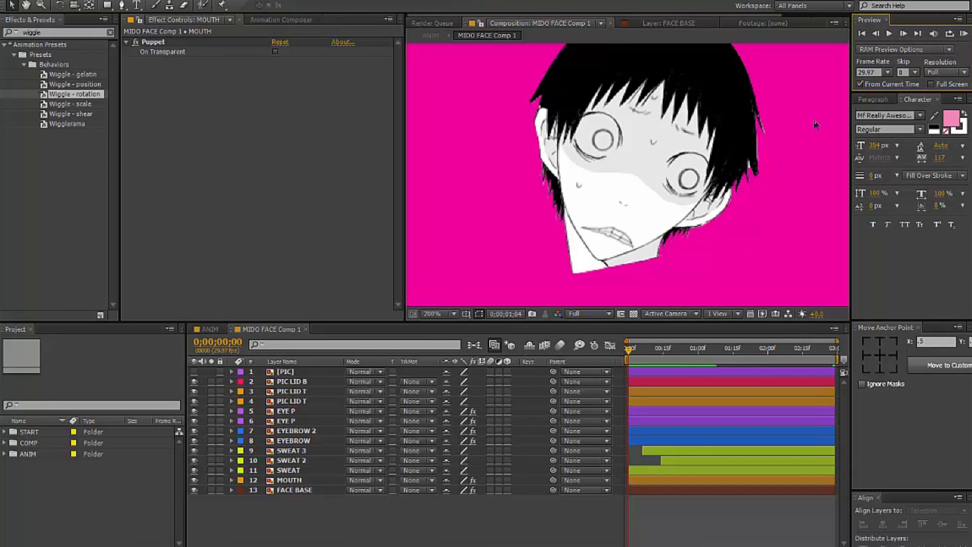
Keyframe the Position of both PIC LID T layers between frames 11 and 15, and deform the eyelids with Puppet pins
click(291, 391)
shift+click(292, 401)
key(p)
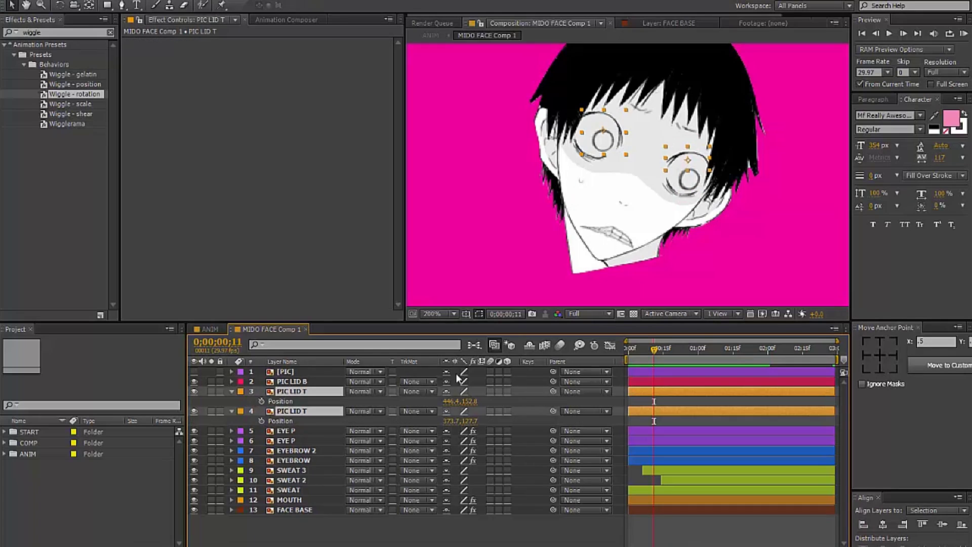
click(613, 132)
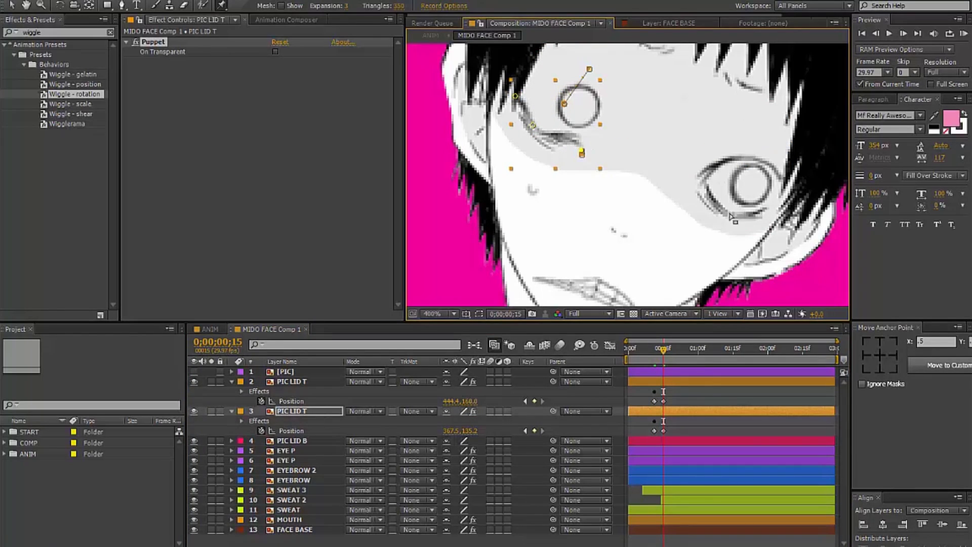
click(732, 218)
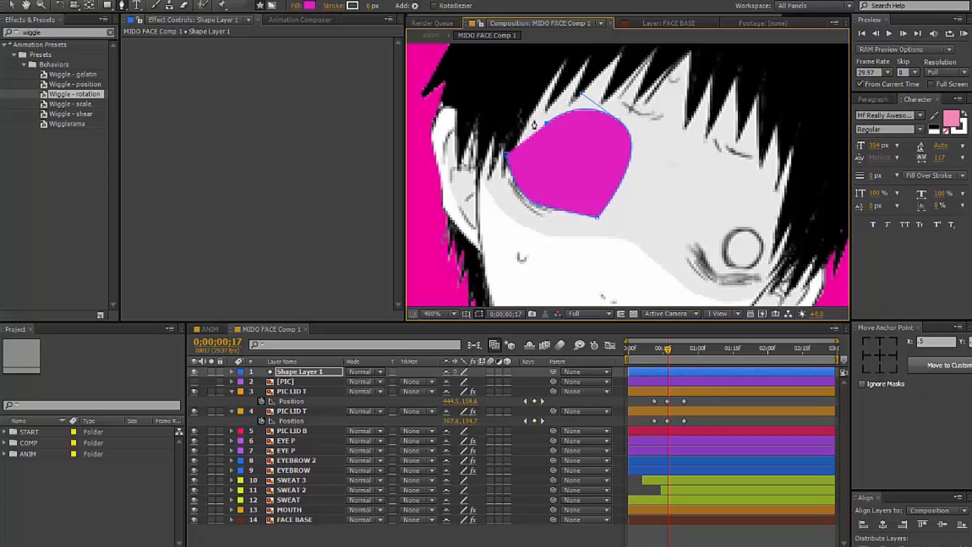
Draw Pen shapes over both eyes on one shape layer and fill them with a colour sampled from the face
click(742, 190)
click(309, 6)
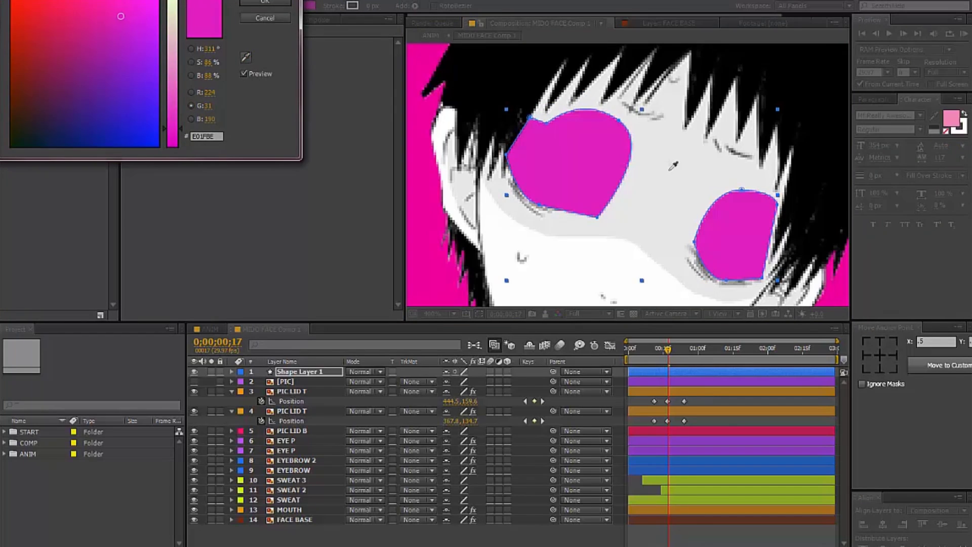
click(245, 57)
click(281, 4)
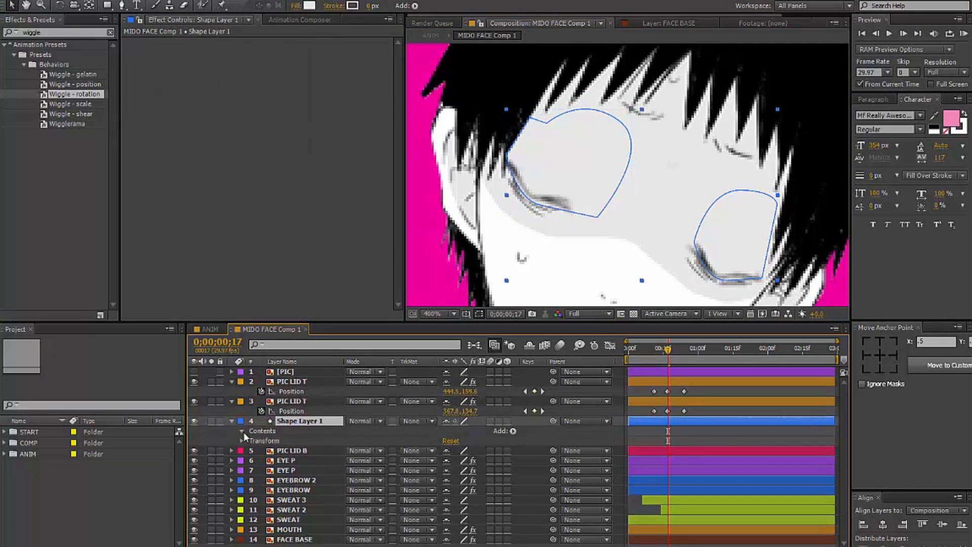
Keyframe both paths of Shape Layer 1 to follow the upper eyelids from frame 11 to 17, and check the blink
click(261, 451)
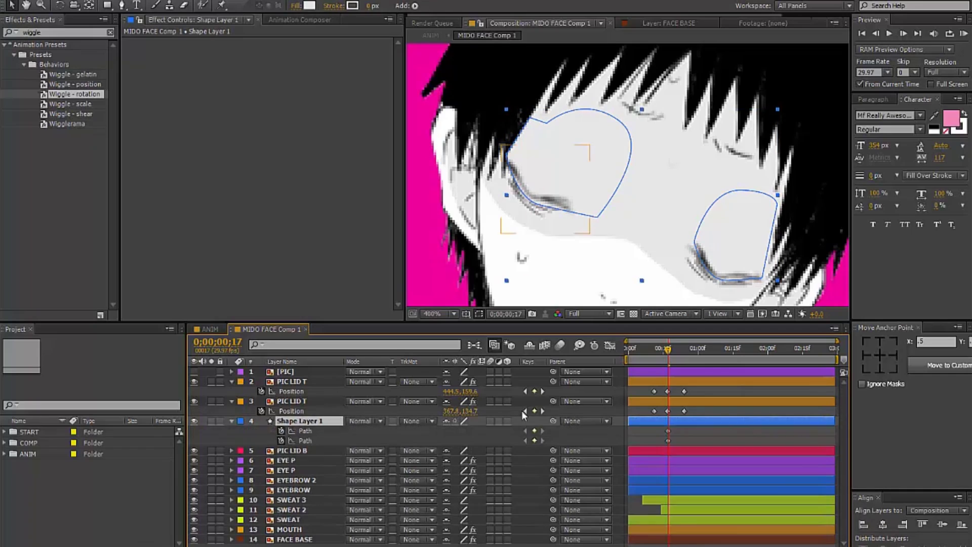
drag(542, 132, 546, 127)
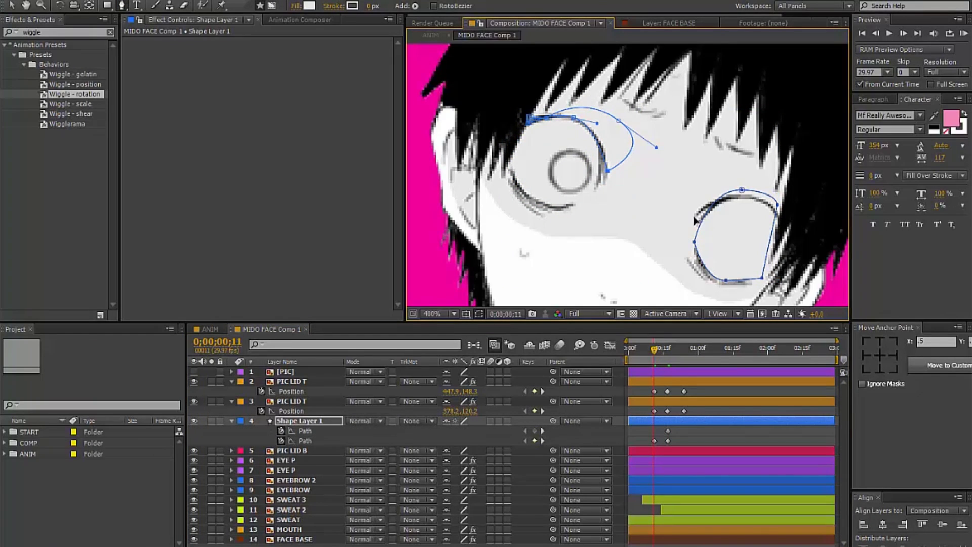
click(889, 33)
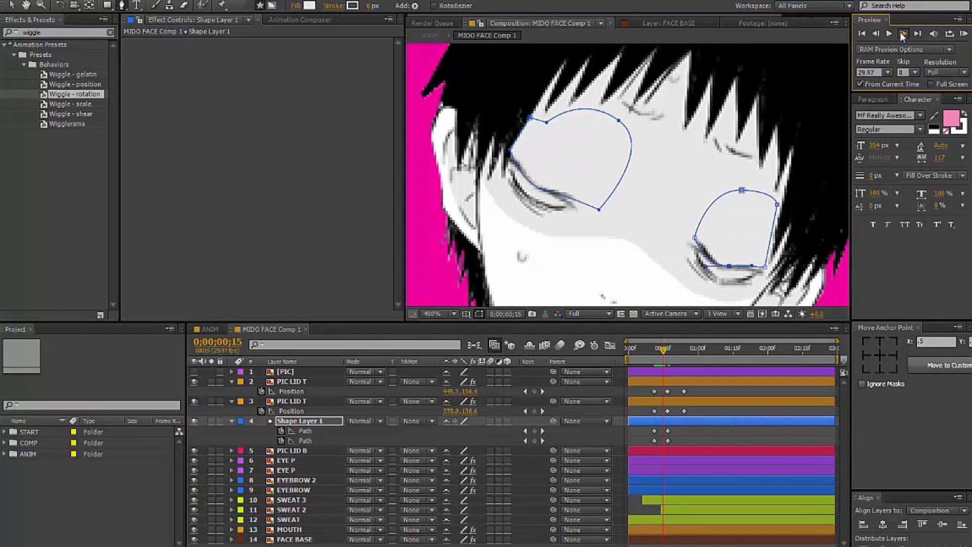
key(u)
scroll(628, 175, down, 5)
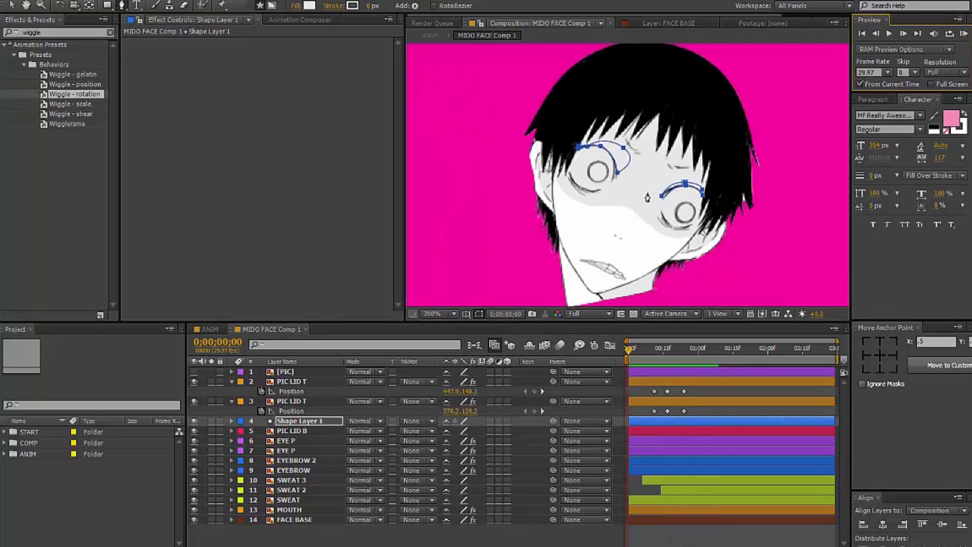
Keyframe the Rotation of the MIDO FACE layer in the ANIM composition so the head tilts over the opening frames
click(209, 330)
key(r)
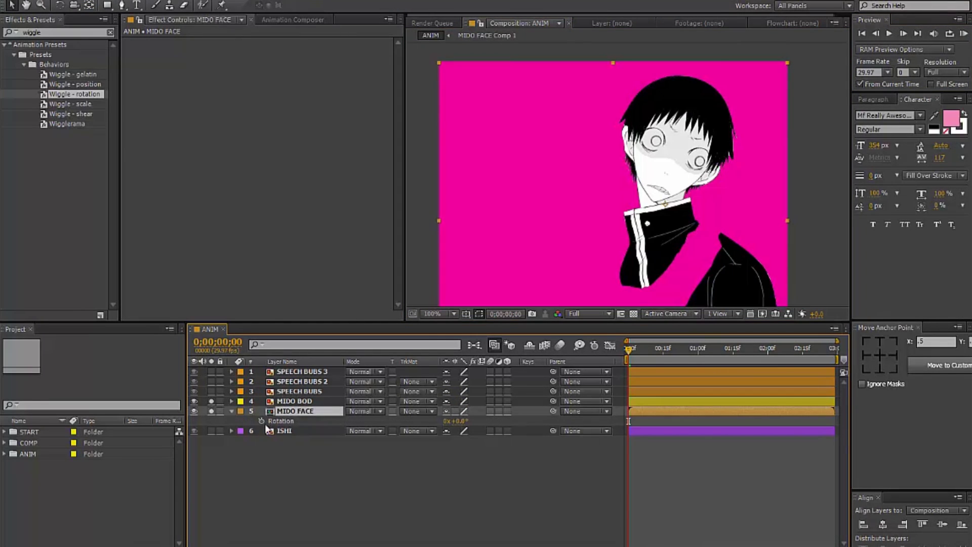
click(261, 420)
click(643, 357)
drag(463, 428, 446, 428)
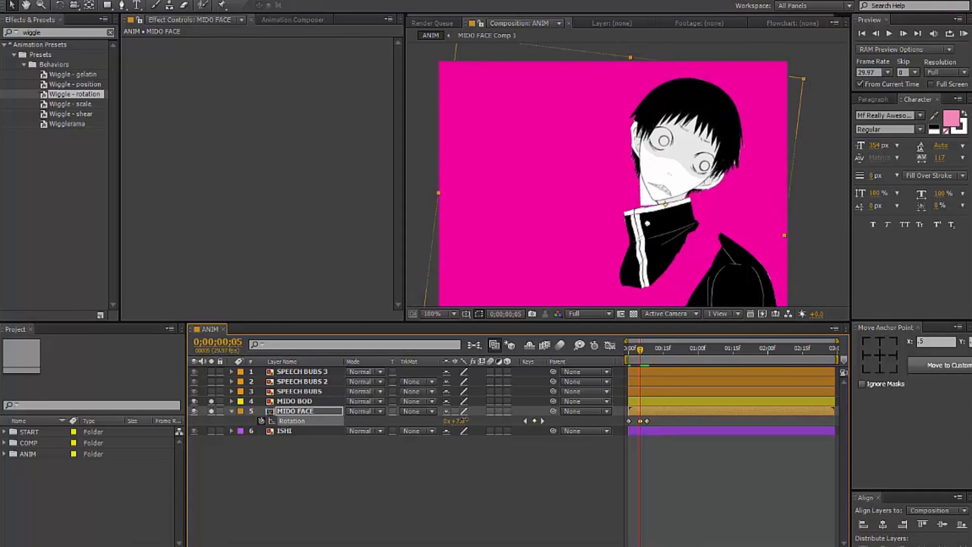
Preview the head tilt and space the early MIDO FACE Rotation keyframes further apart to slow it
click(963, 33)
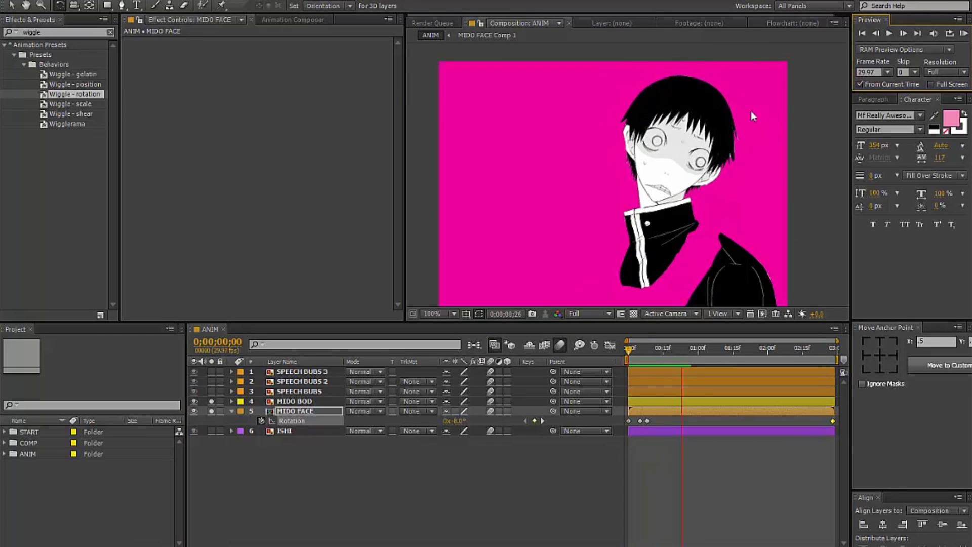
drag(647, 421, 654, 421)
key(KP_0)
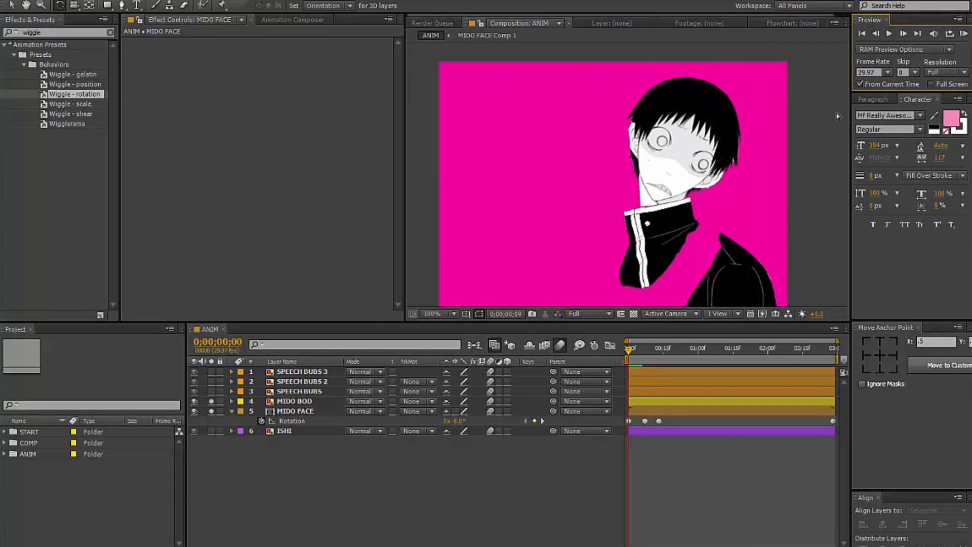
Pin MIDO FACE with three Puppet pins along the neck and one on the face, and keyframe the face pin's movement
key(ctrl+p)
click(641, 201)
click(664, 203)
click(685, 202)
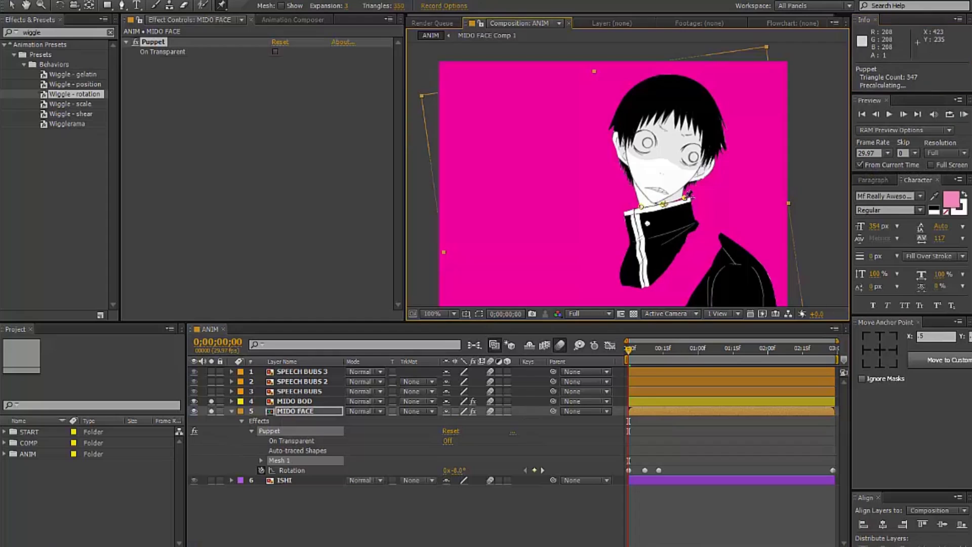
click(671, 134)
drag(681, 139, 673, 136)
key(u)
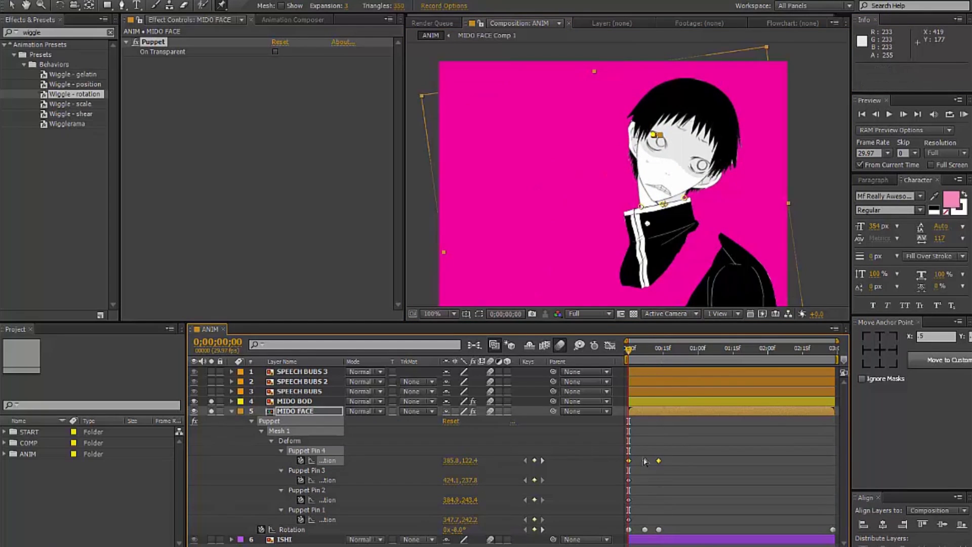
Set the MIDO FACE Rotation value to -8° and preview the combined puppet and rotation motion
drag(654, 348, 649, 375)
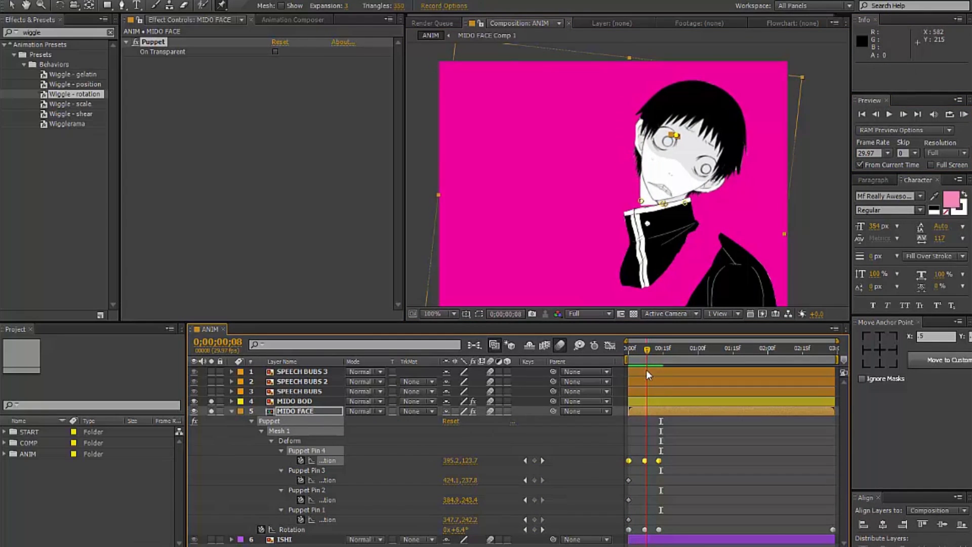
text(-8)
key(Return)
key(KP_0)
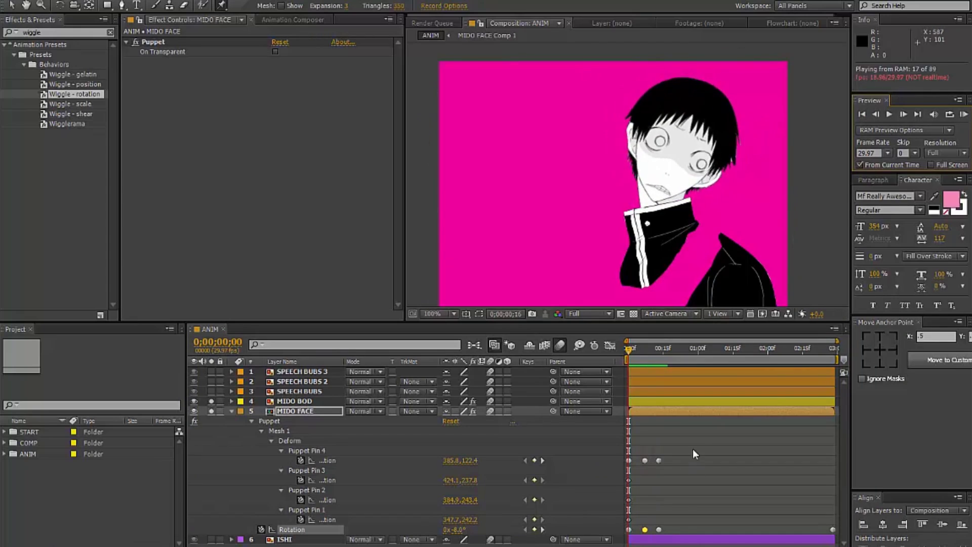
Delete the third keyframes of Puppet Pin 4 and Rotation on MIDO FACE, and preview the head motion
drag(694, 453, 653, 534)
drag(659, 530, 666, 530)
key(Delete)
key(KP_0)
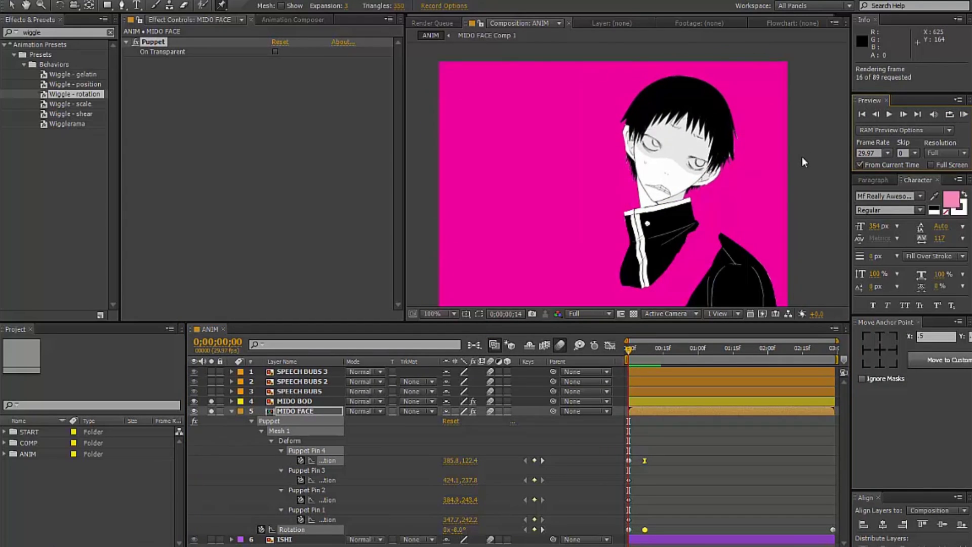
Add Position keyframes to MIDO FACE at the same times as its Rotation keyframes, and preview the full scene
key(r)
key(shift+p)
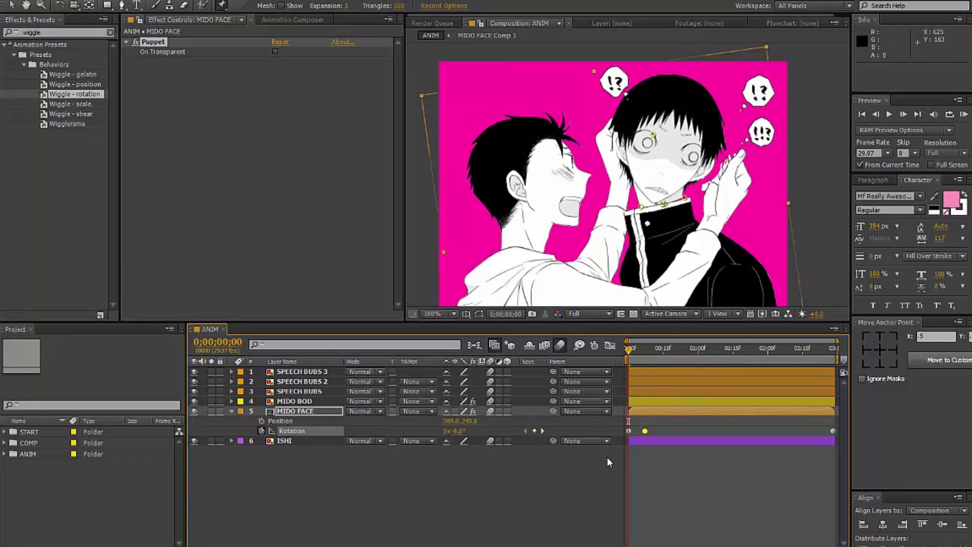
key(k)
key(alt+shift+p)
key(KP_0)
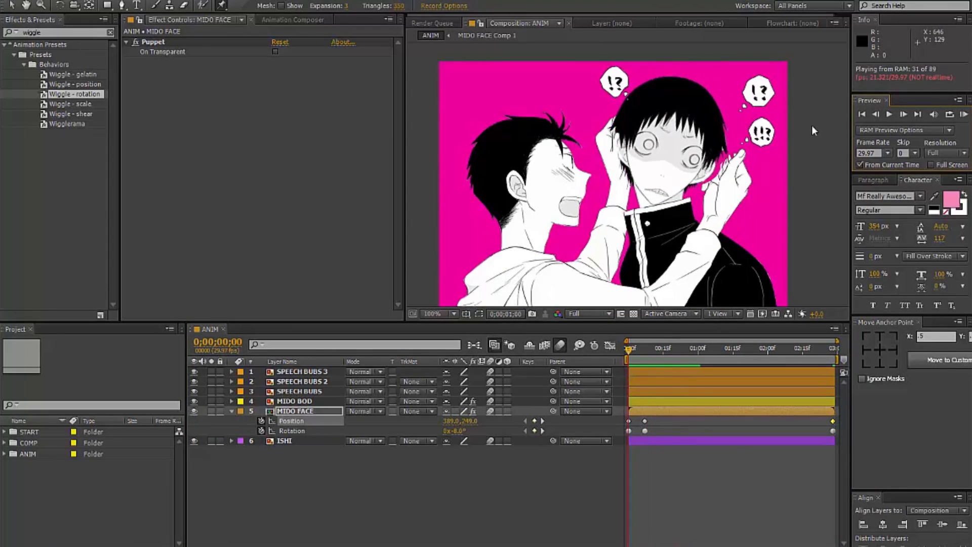
Duplicate the ISHI layer as ISHI FACE and mask out its head and neck with the Pen tool
click(284, 441)
key(ctrl+d)
click(212, 421)
key(g)
click(595, 222)
click(608, 92)
click(512, 136)
click(530, 215)
scroll(537, 217, up, 4)
click(538, 213)
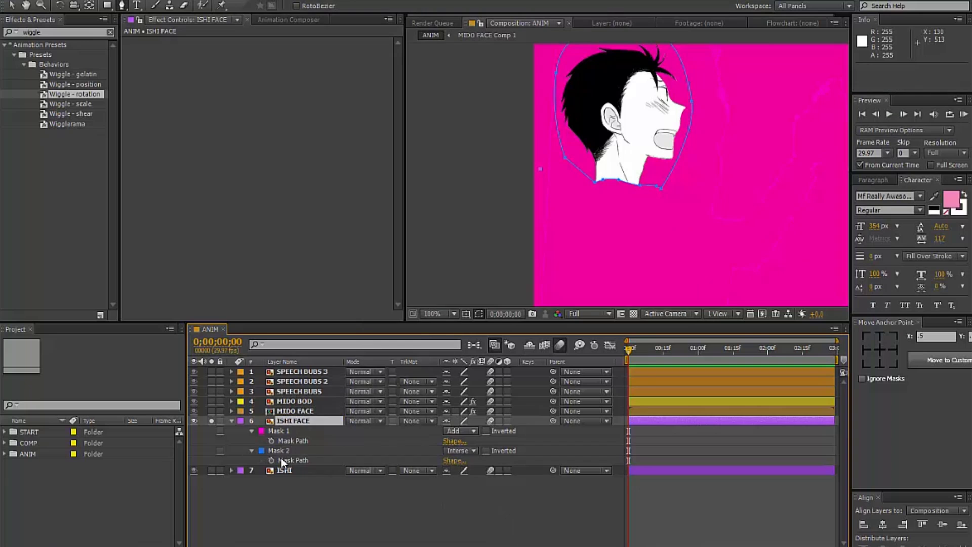
Rename the original ISHI layer ISHI BOD and solo it
click(284, 430)
key(Return)
text(ISHI BOD)
key(Return)
click(211, 430)
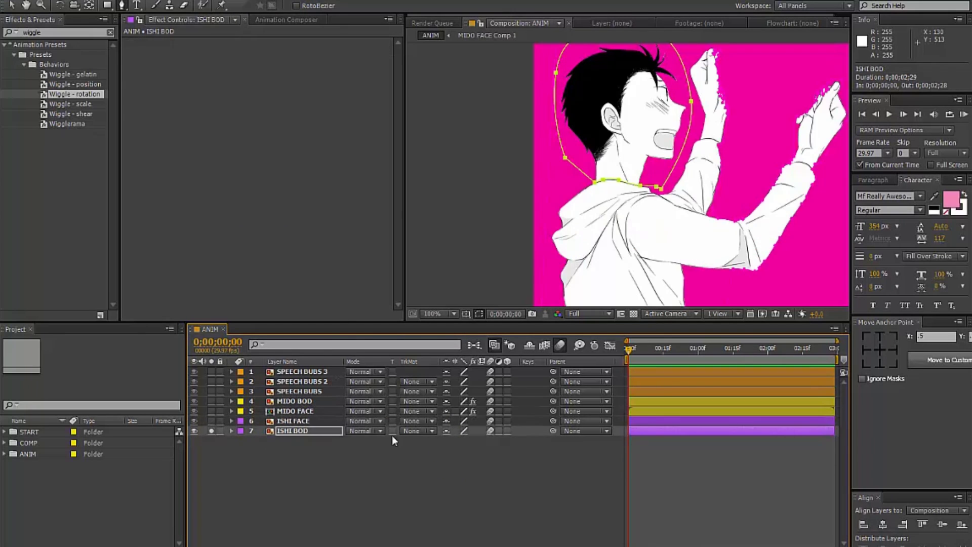
Pre-compose the ISHI FACE layer and name the new composition ISHI FACE
key(ctrl+shift+c)
key(Return)
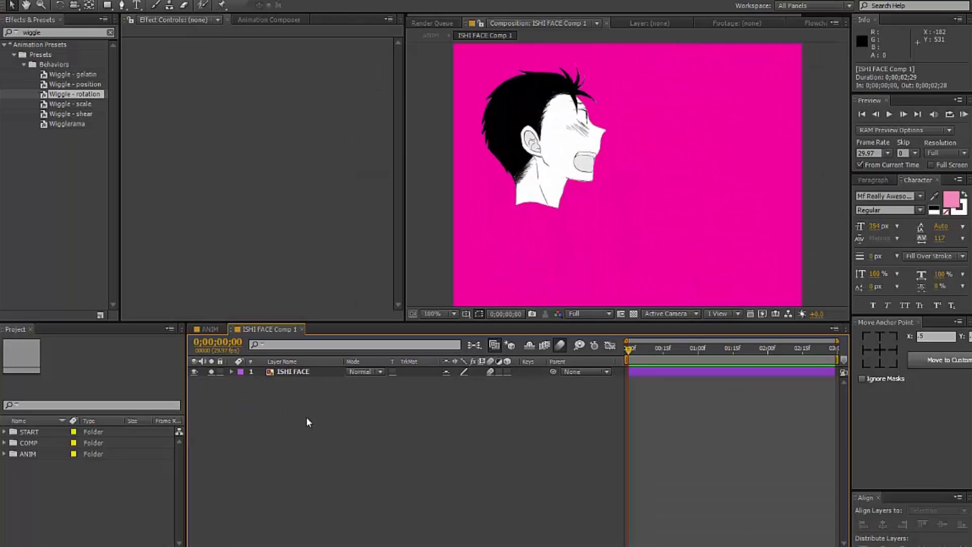
key(ctrl+k)
key(Return)
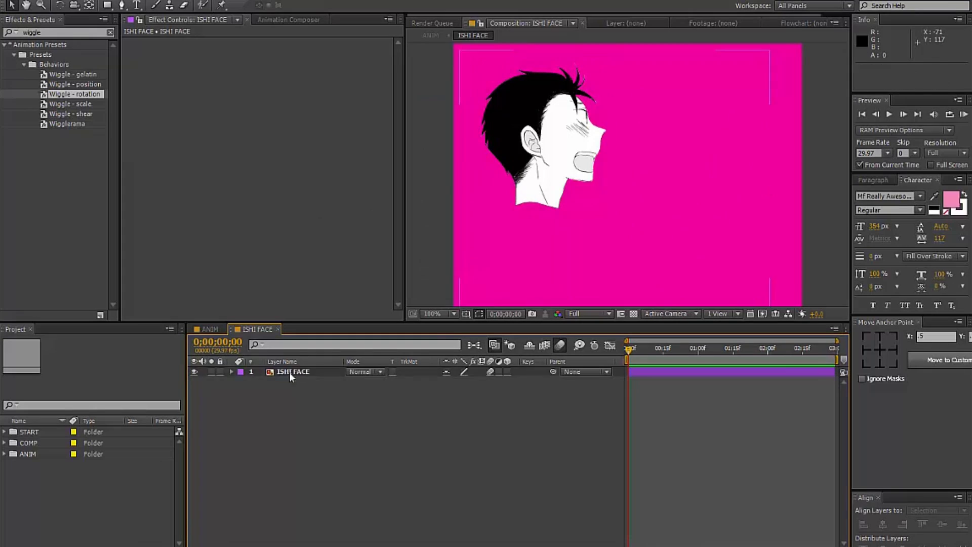
Duplicate the ISHI FACE layer inside its composition and name the lower copy ISHI FACE BASE
key(ctrl+d)
key(Return)
text(ISHI FACE BASE)
key(Return)
Paint over the mouth, blush lines and eye details on ISHI FACE BASE with a white Brush
double_click(309, 382)
key(ctrl+b)
scroll(658, 126, up, 5)
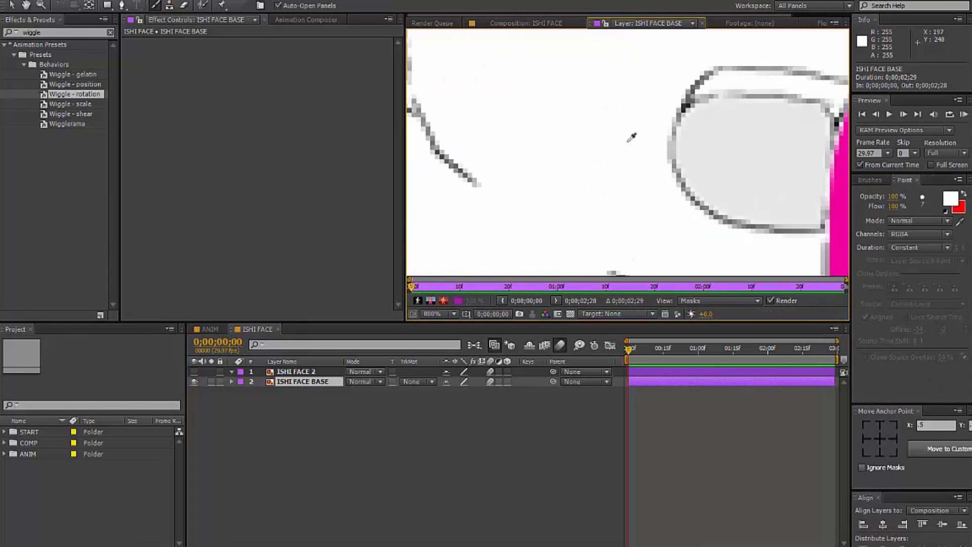
mouse_move(742, 64)
mouse_down()
mouse_move(660, 201)
mouse_move(708, 216)
mouse_up()
scroll(575, 195, down, 4)
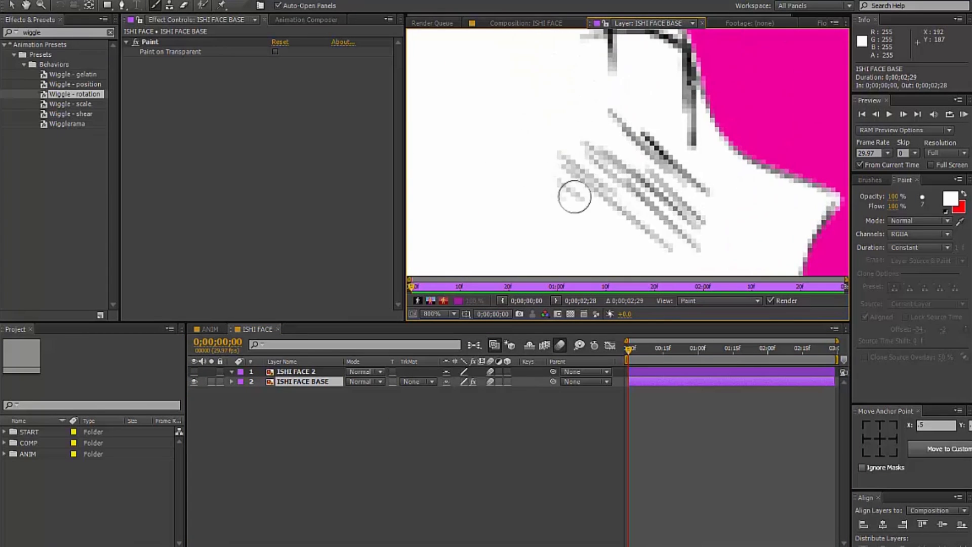
scroll(676, 165, up, 3)
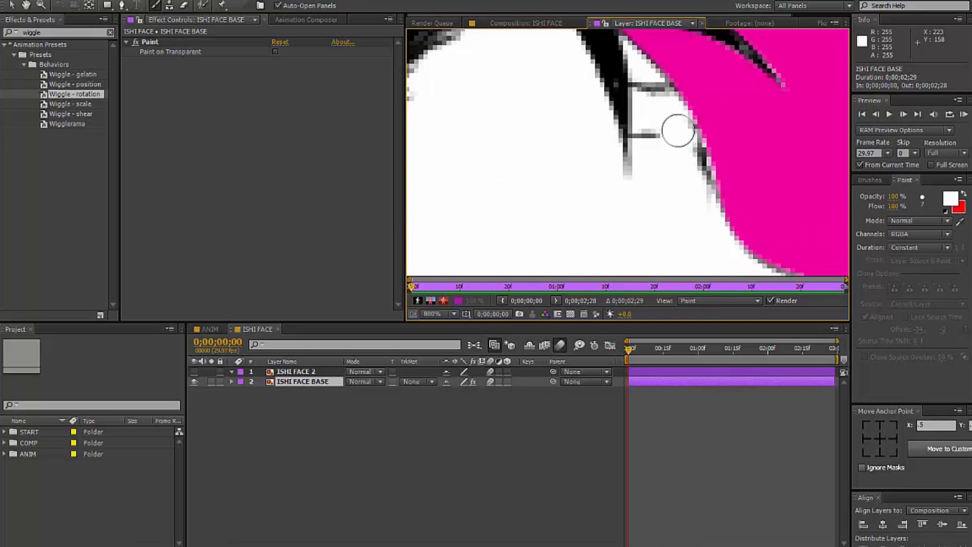
scroll(673, 148, up, 1)
scroll(681, 165, down, 4)
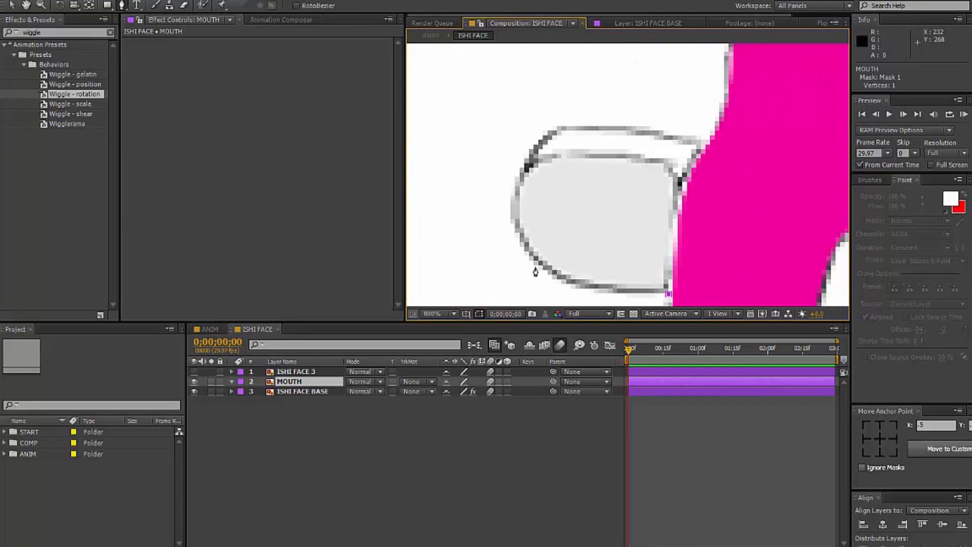
Draw a Pen mask around the open mouth on the MOUTH layer
drag(528, 266, 486, 217)
drag(568, 117, 621, 112)
Duplicate the ISHI face layer as BLUSH and PUPIL and draw Pen masks around the blush lines and the pupil
right_click(284, 381)
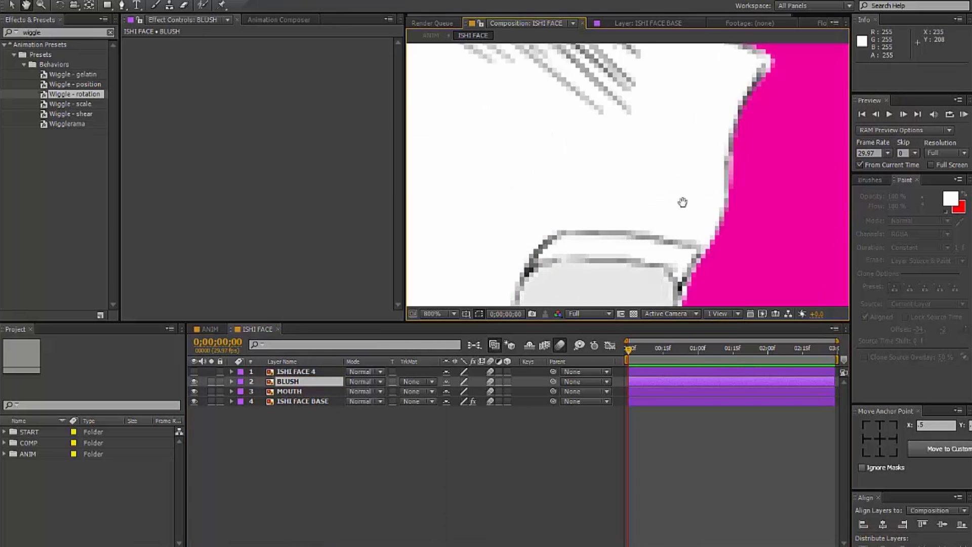
drag(536, 135, 552, 121)
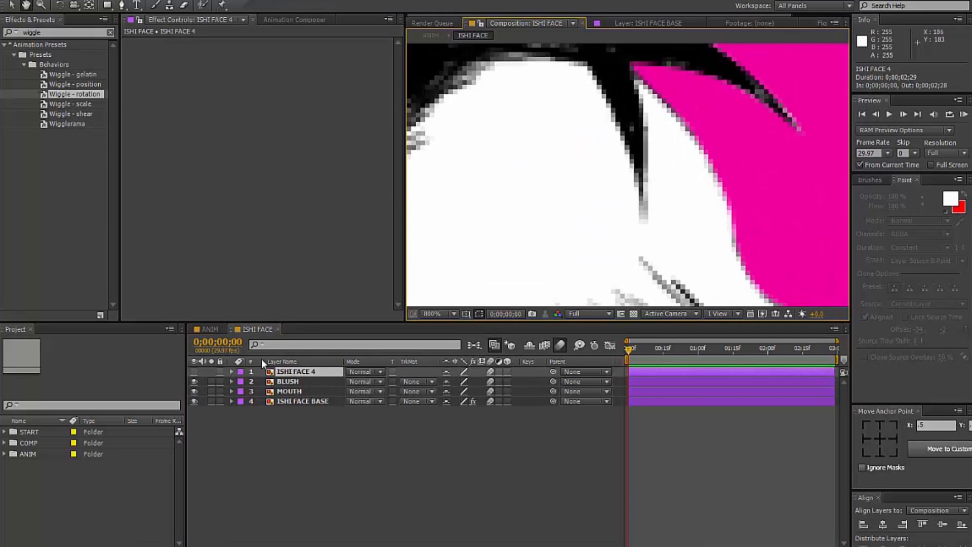
right_click(283, 381)
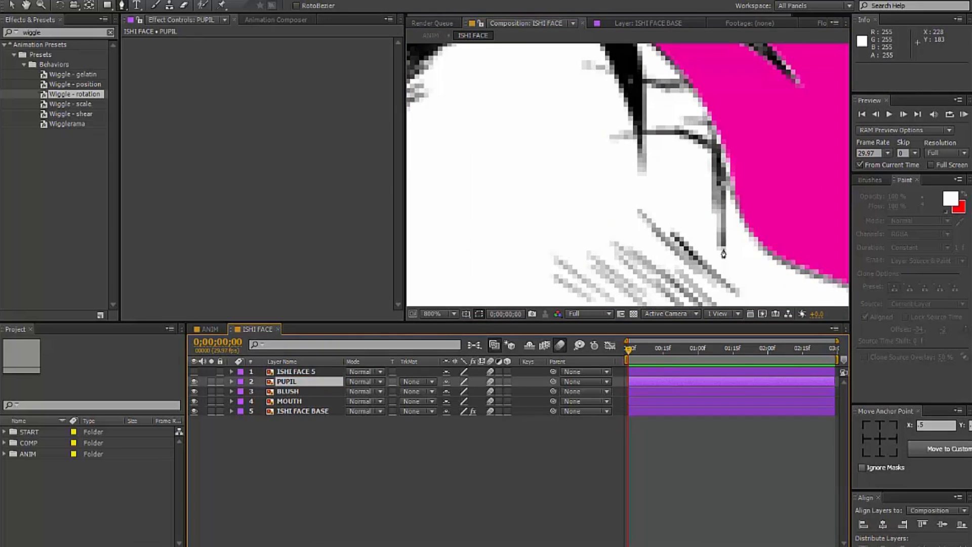
drag(715, 229, 720, 267)
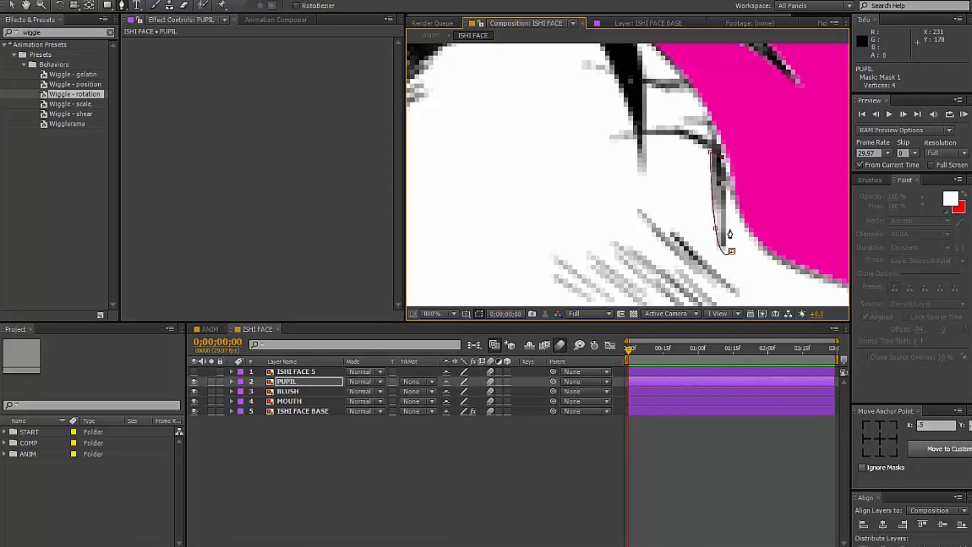
Create LID and BROW copies of the ISHI face layer and mask the upper eyelid and the eyebrow with the Pen
right_click(284, 382)
drag(599, 136, 613, 147)
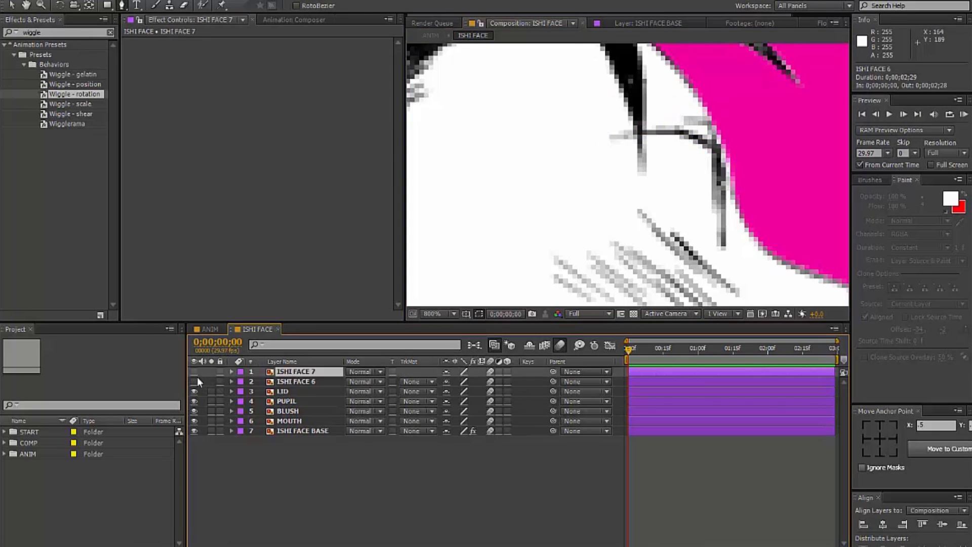
text(BR)
click(579, 62)
drag(651, 88, 693, 95)
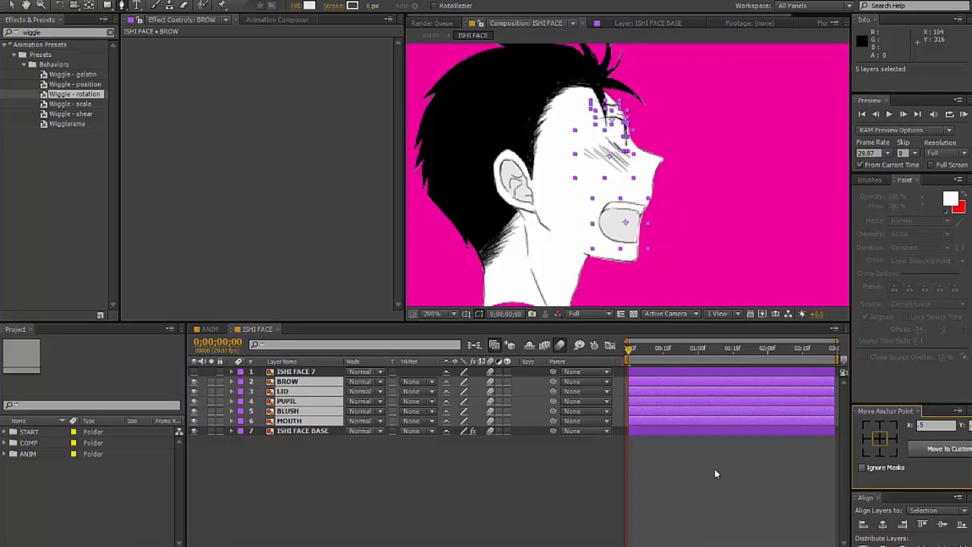
Place four Puppet pins on the MOUTH layer and keyframe them to deform the open mouth over time
click(288, 421)
click(221, 5)
click(649, 201)
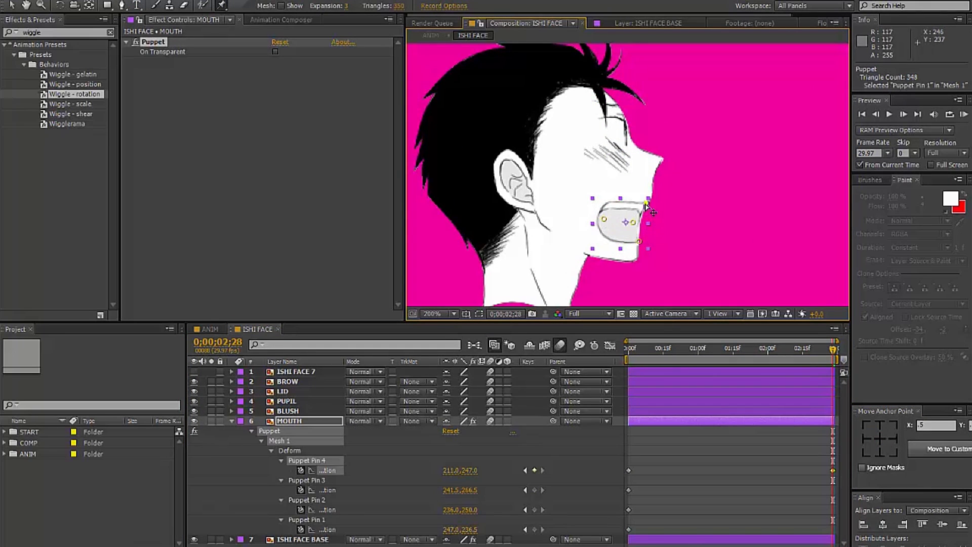
drag(606, 218, 614, 221)
drag(631, 359, 650, 537)
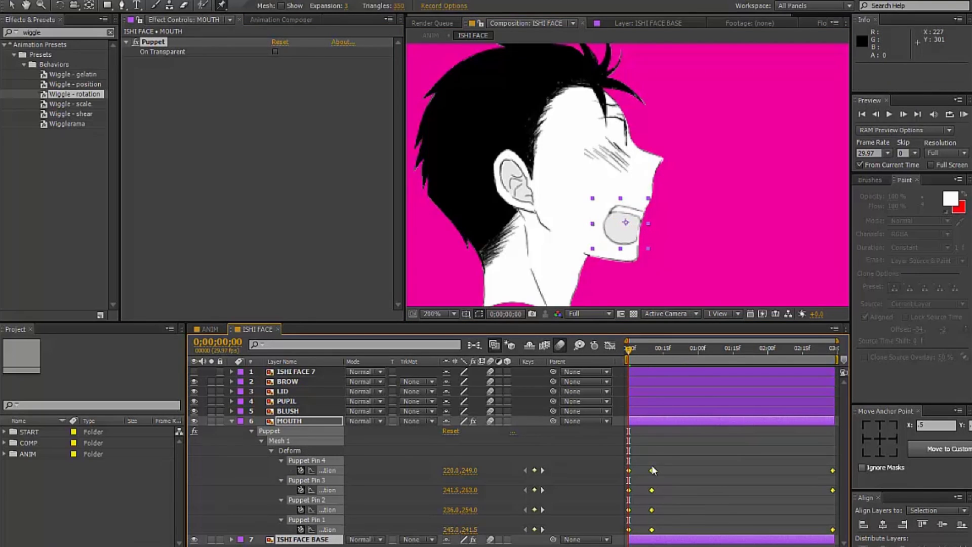
Apply the Wiggle - position preset to the PUPIL layer and set its wiggle amount to 1 pixel
click(697, 399)
drag(74, 84, 302, 77)
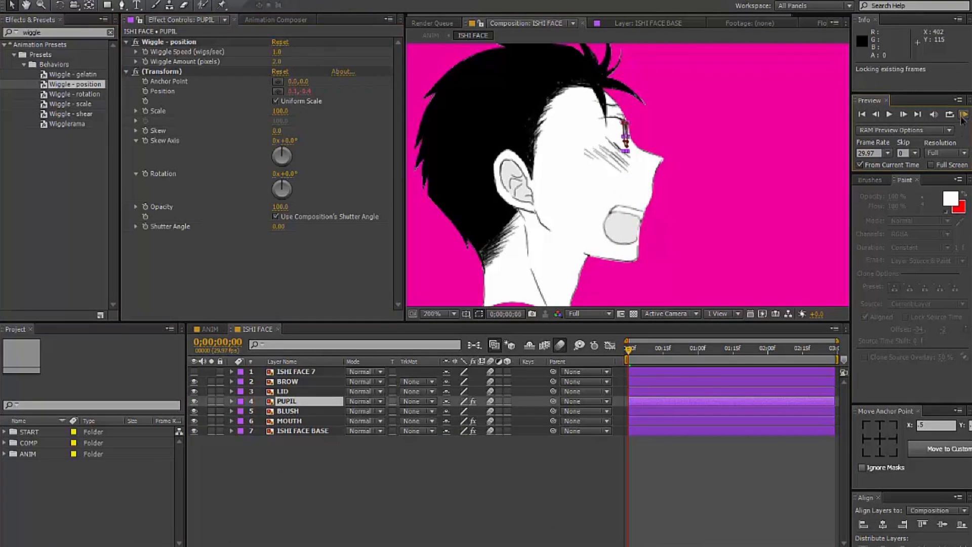
scroll(605, 132, up, 4)
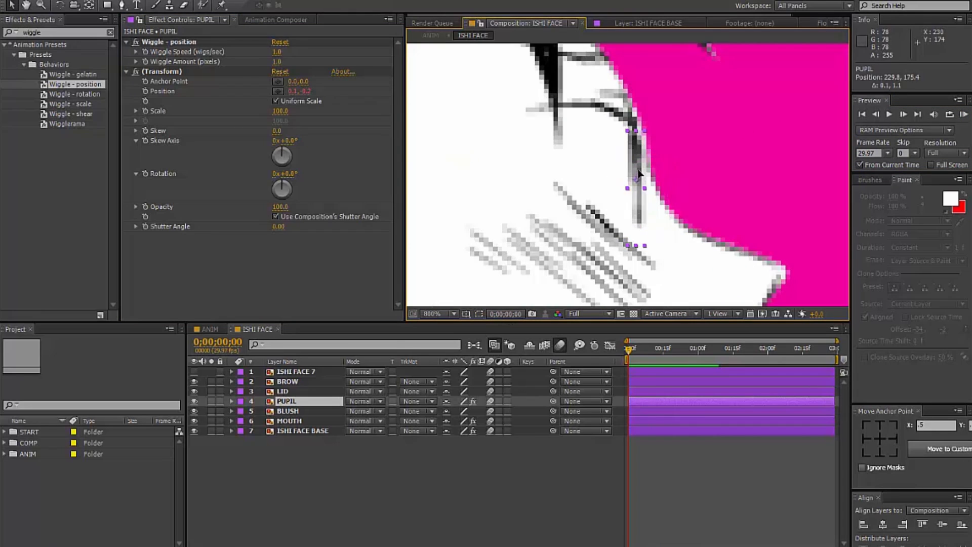
Mask the lower eyelid line on BLUSH, duplicate the layer as LID B, and set BLUSH's second mask to Difference
click(294, 411)
click(212, 411)
key(g)
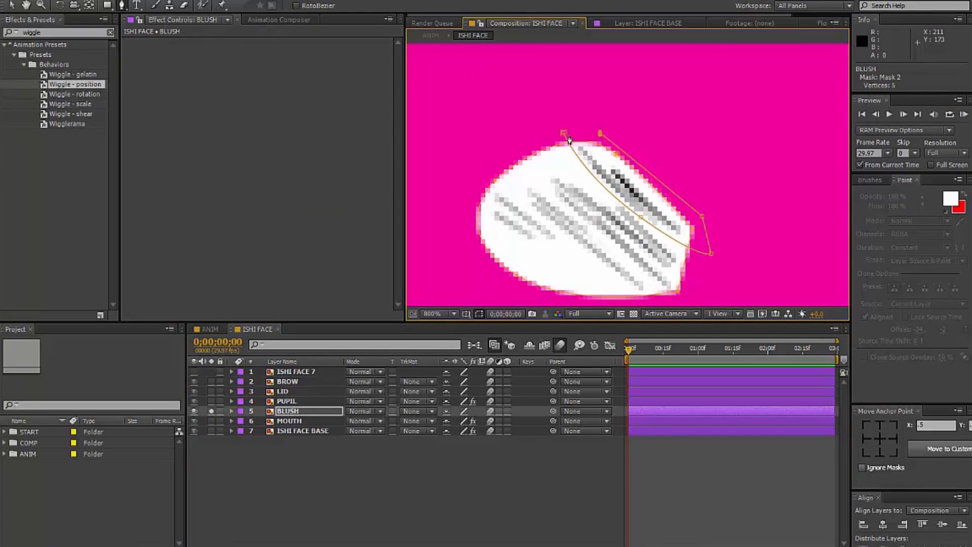
click(569, 140)
click(460, 490)
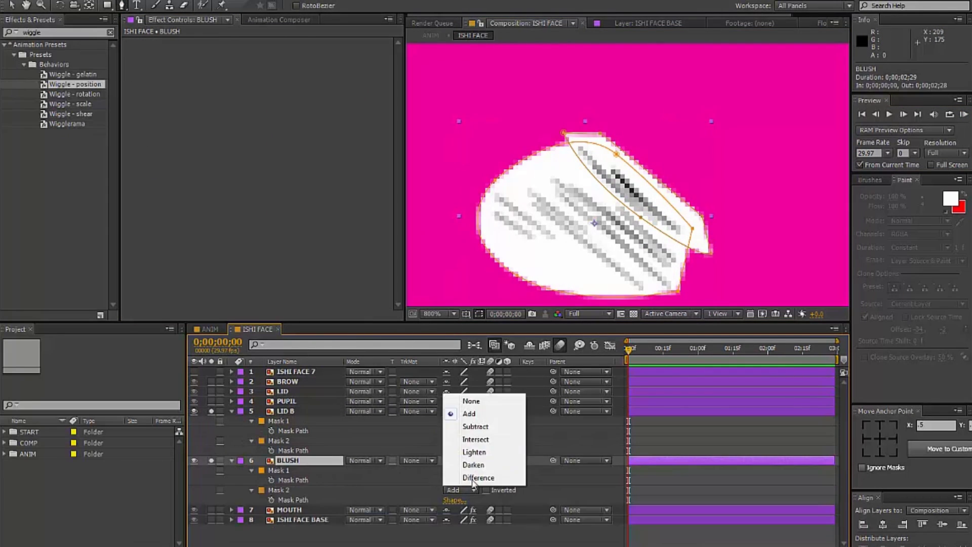
click(473, 478)
click(214, 412)
Apply the Wiggle - rotation preset to the BROW and LID layers
key(comma)
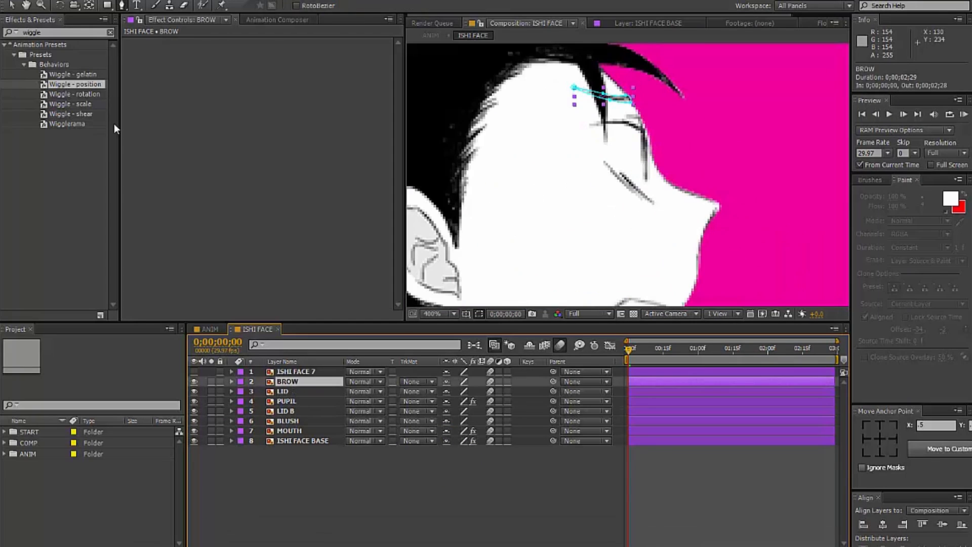
double_click(75, 94)
click(758, 154)
click(615, 124)
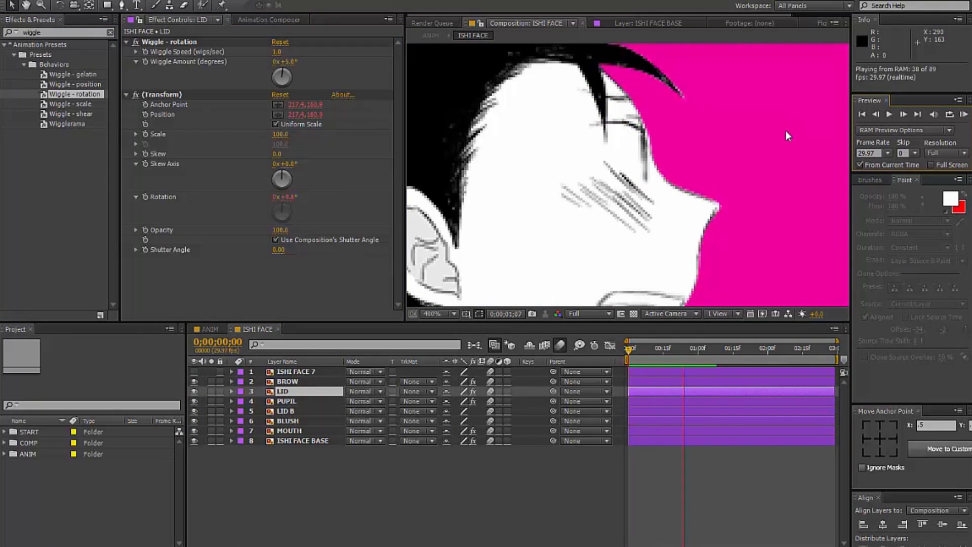
Animate the LID layer's position with three keyframes, preview the eyelid motion, and return to the ANIM composition
key(alt+shift+p)
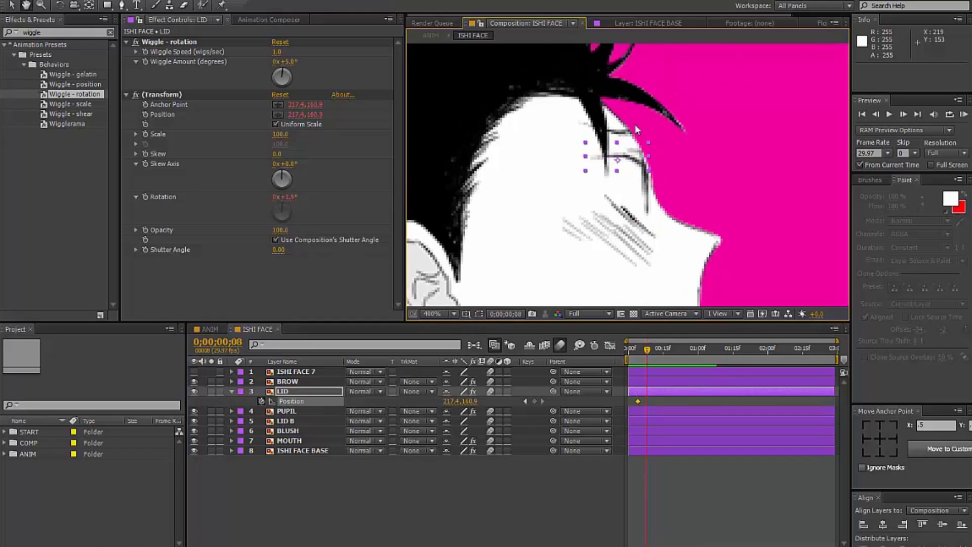
scroll(635, 123, up, 1)
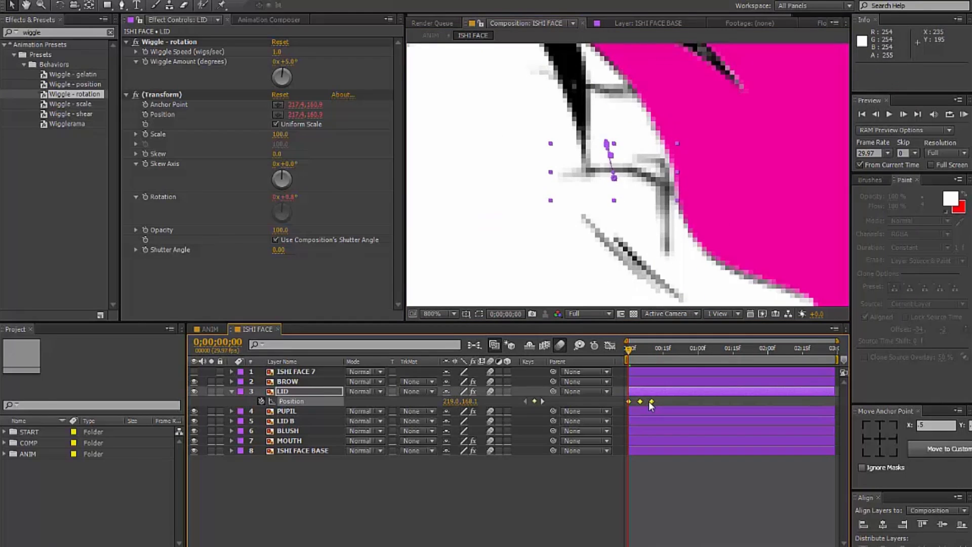
key(KP_0)
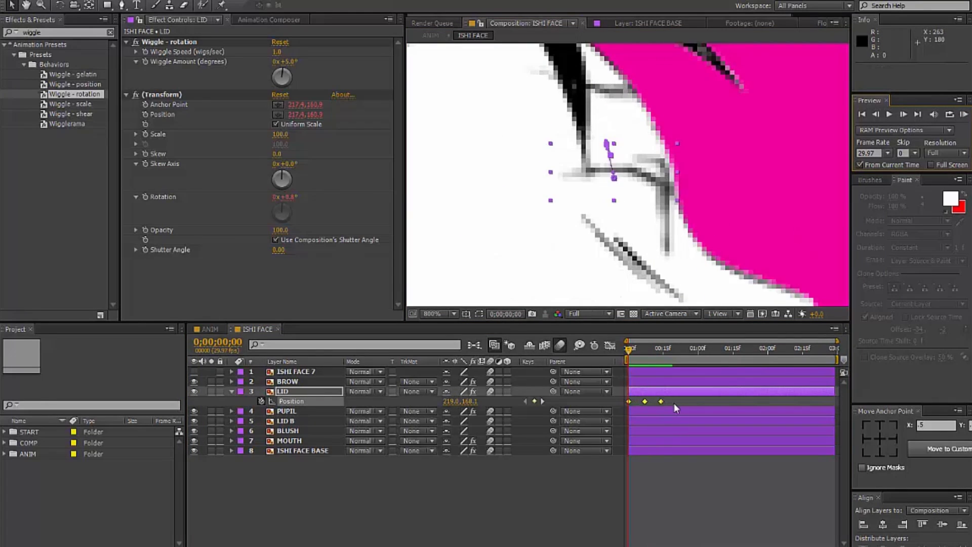
scroll(694, 172, down, 2)
click(279, 330)
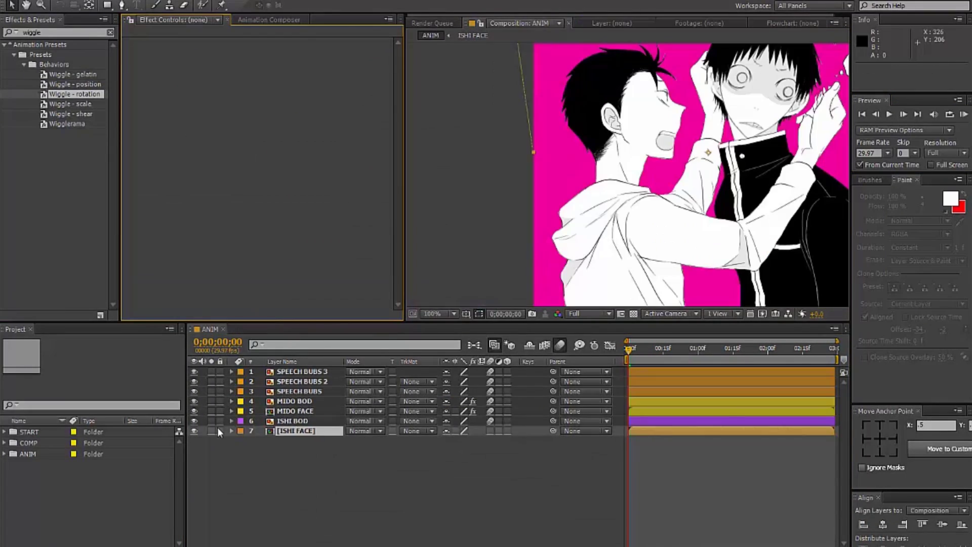
Move the ISHI FACE anchor point to the base of the neck and keyframe the head's rotation
click(211, 430)
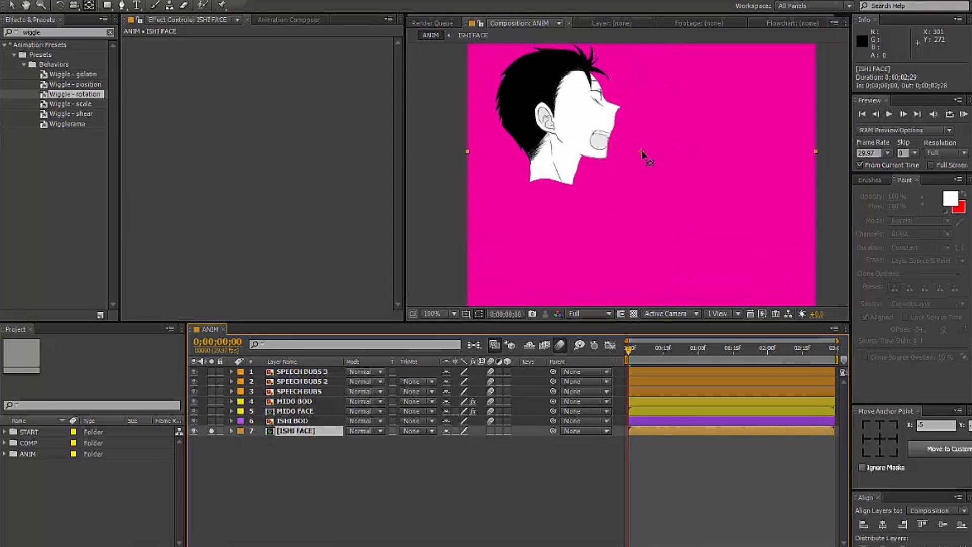
click(214, 432)
key(w)
key(r)
key(Page_Down)
key(Page_Down)
key(Page_Down)
key(Page_Down)
drag(659, 109, 633, 109)
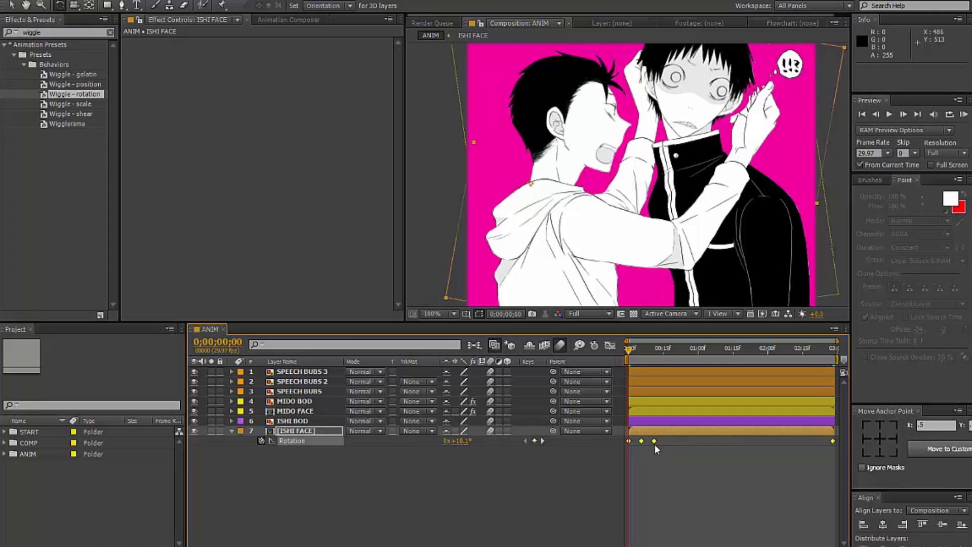
Convert the ISHI FACE rotation keyframes to Auto Bezier and set the layer's label color to Purple
ctrl+click(654, 440)
click(241, 431)
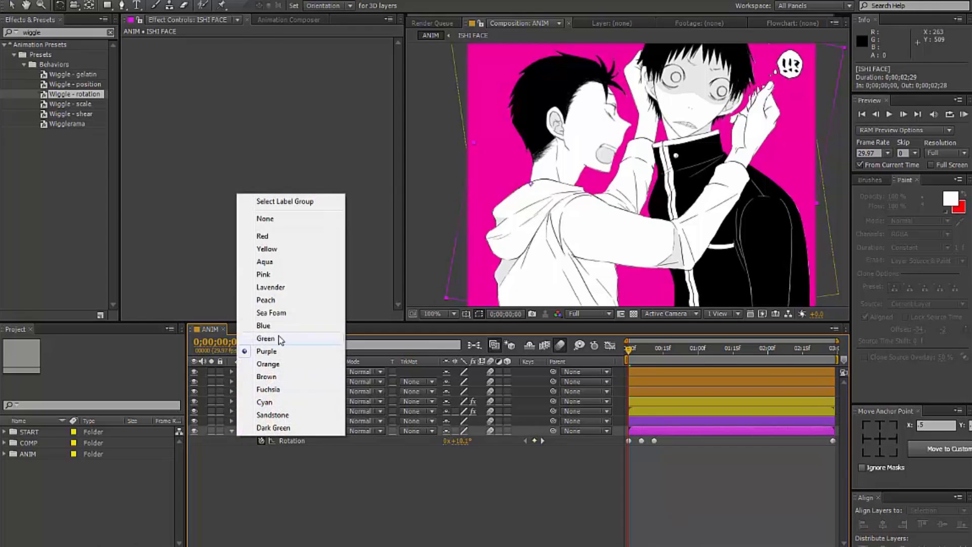
click(271, 353)
Preview the ISHI FACE head motion and spread the middle rotation keyframes, placing the first of them at 0;00;00;09
key(KP_0)
click(654, 441)
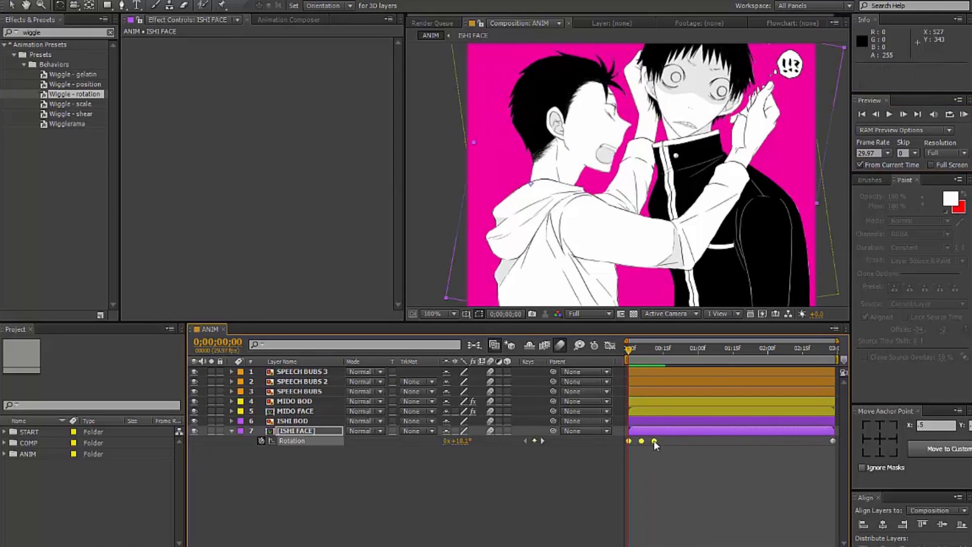
key(KP_0)
drag(656, 437, 652, 444)
click(964, 115)
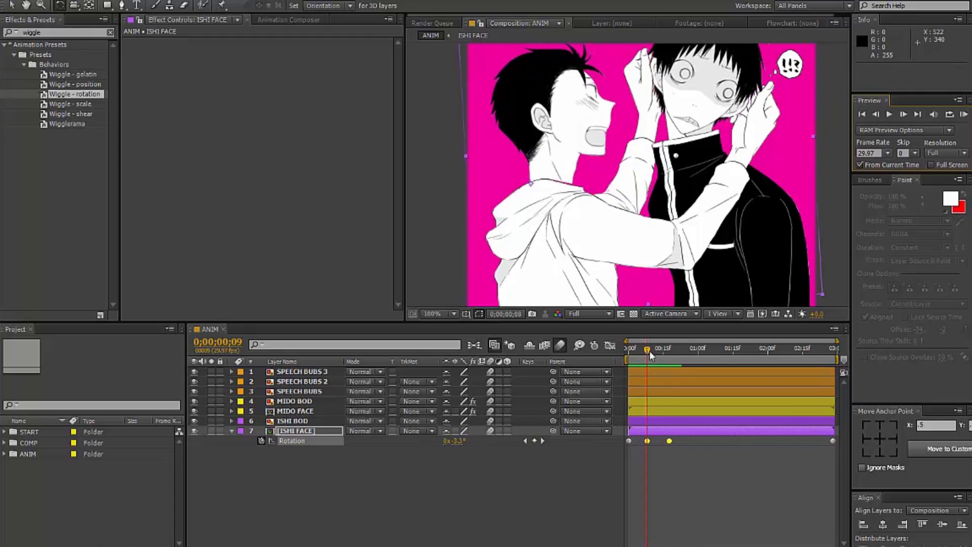
Keyframe both EYE P layers in MIDO's face composition to look toward ISHI at 0;00;00;11, and preview ANIM
double_click(304, 411)
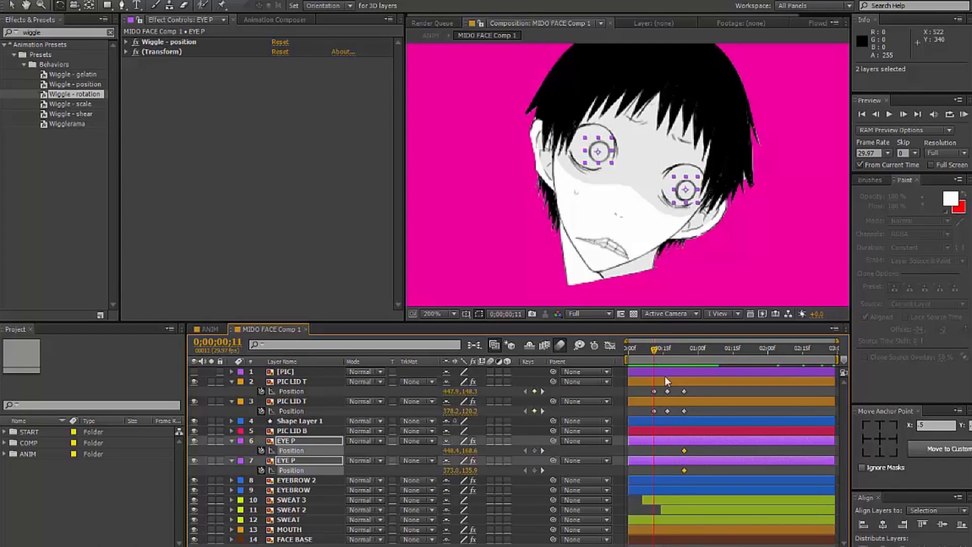
click(207, 329)
click(268, 330)
drag(586, 151, 583, 150)
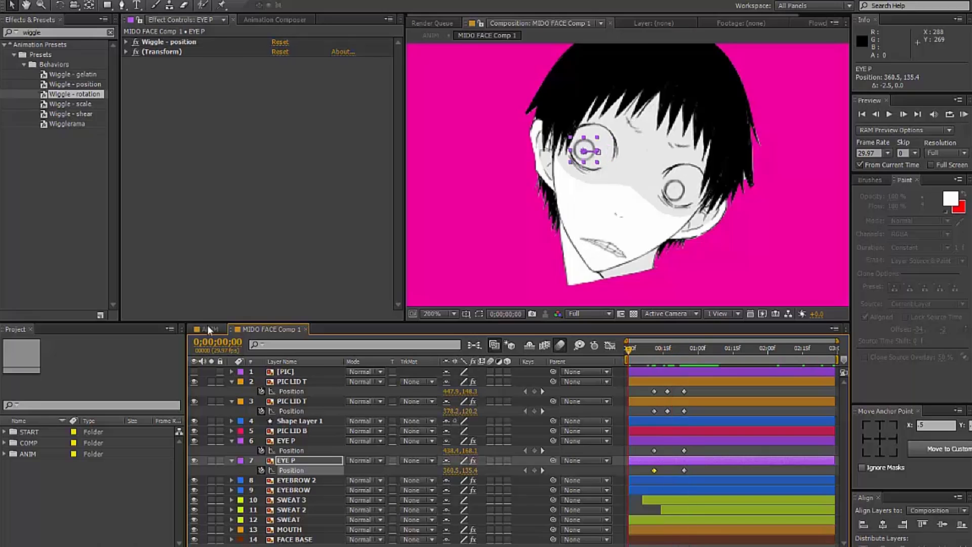
click(208, 329)
key(KP_0)
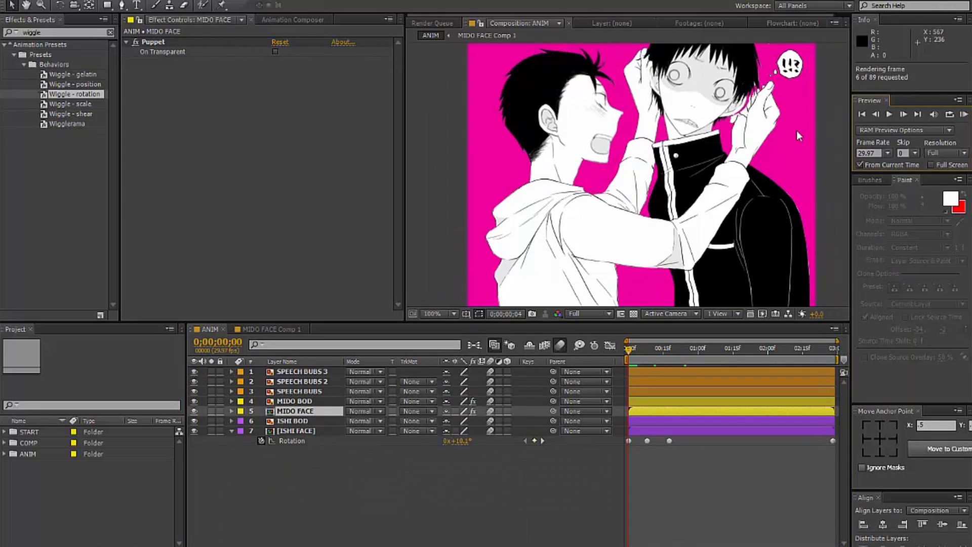
click(705, 458)
Keyframe the three SPEECH BUBS layers to grow from 50% scale, rotate, and fade in from 0% opacity
click(284, 371)
shift+click(284, 392)
key(r)
click(284, 391)
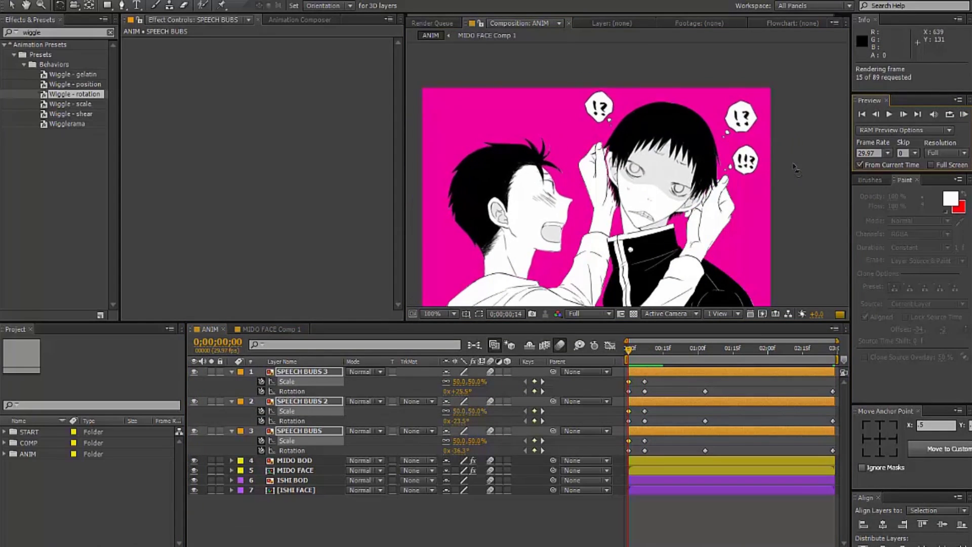
click(261, 401)
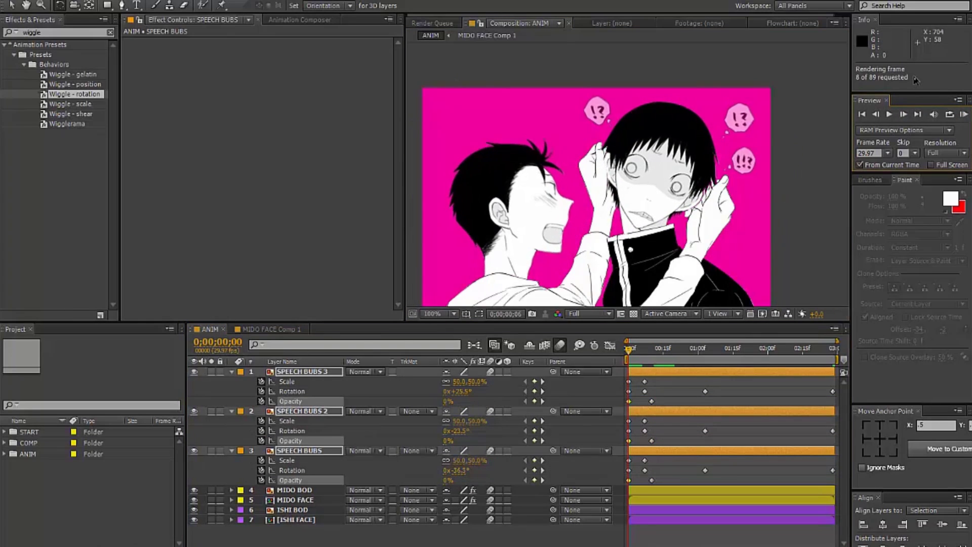
key(ctrl+a)
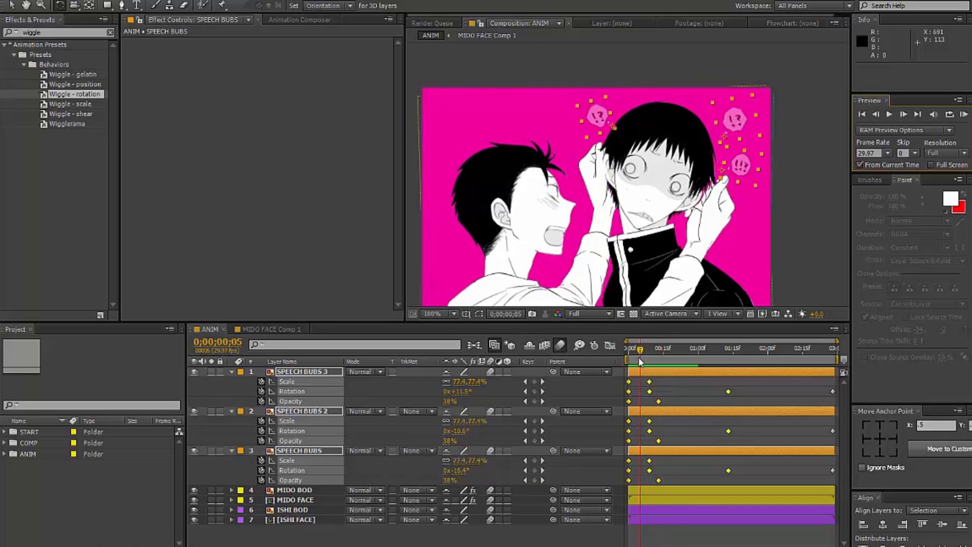
Stagger the speech bubbles in the order SPEECH BUBS 2, SPEECH BUBS, SPEECH BUBS 3, starting the last at 0;00;00;19, and preview them
drag(678, 411, 694, 414)
drag(695, 371, 791, 371)
drag(709, 451, 752, 451)
key(KP_0)
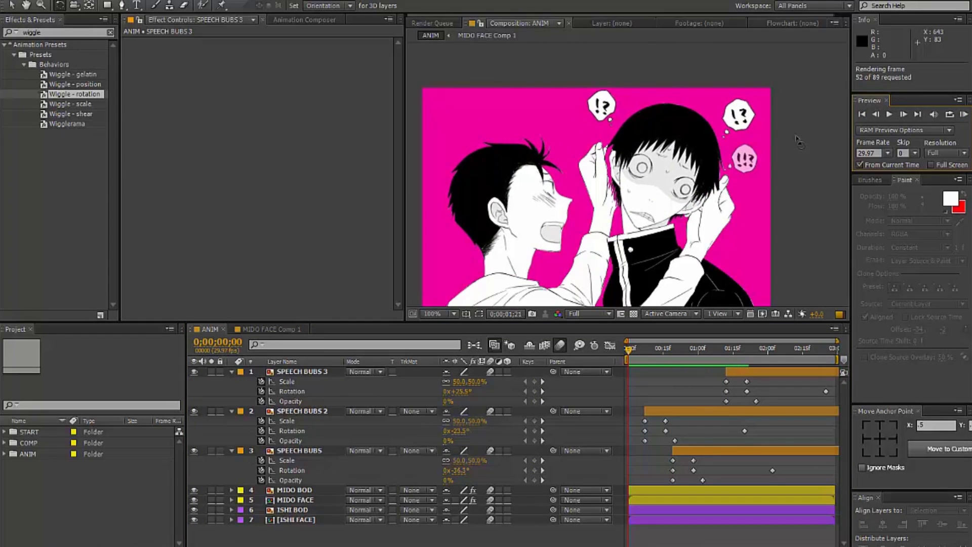
drag(714, 451, 700, 451)
drag(759, 371, 706, 371)
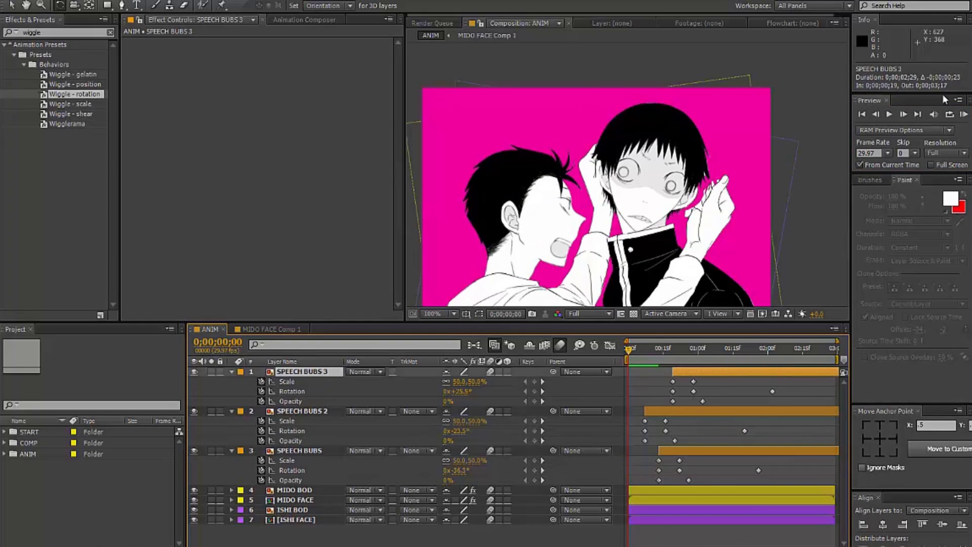
key(KP_0)
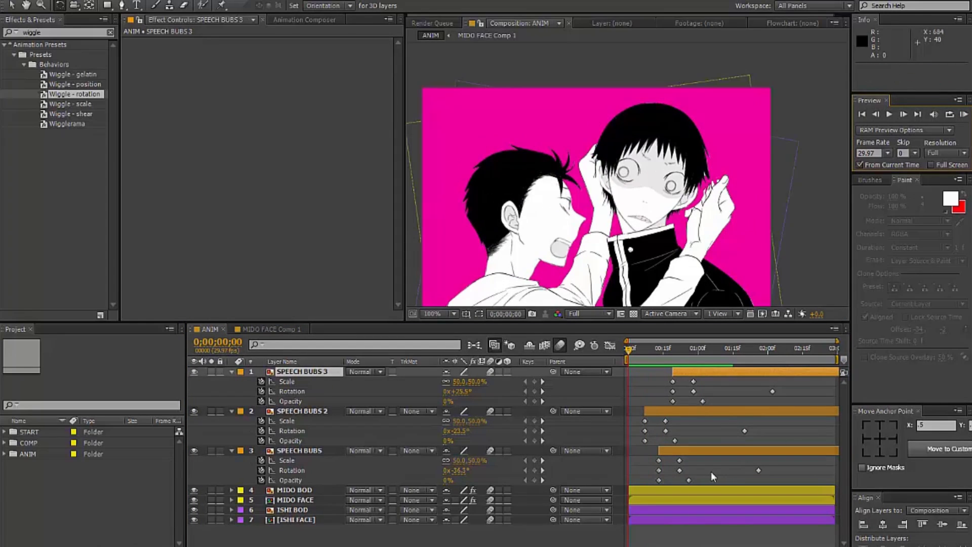
Stretch the SPEECH BUBS 3 scale, rotation and opacity keyframes slightly and preview the animation
click(286, 382)
drag(667, 401, 672, 401)
click(962, 115)
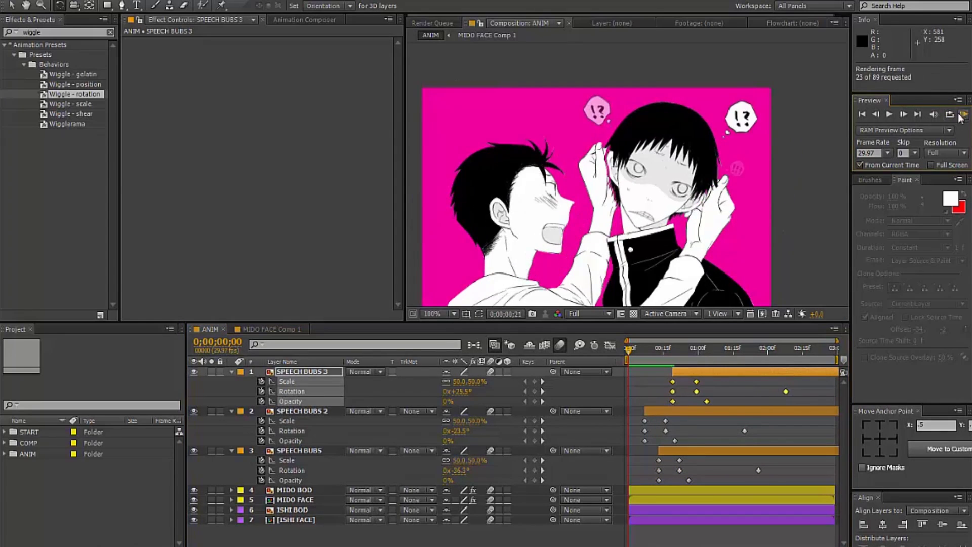
Collapse the layer properties, duplicate ISHI BOD twice, and name the three layers ISHI ARM F, ISHI BOD and ISHI ARM B
key(ctrl+a)
key(u)
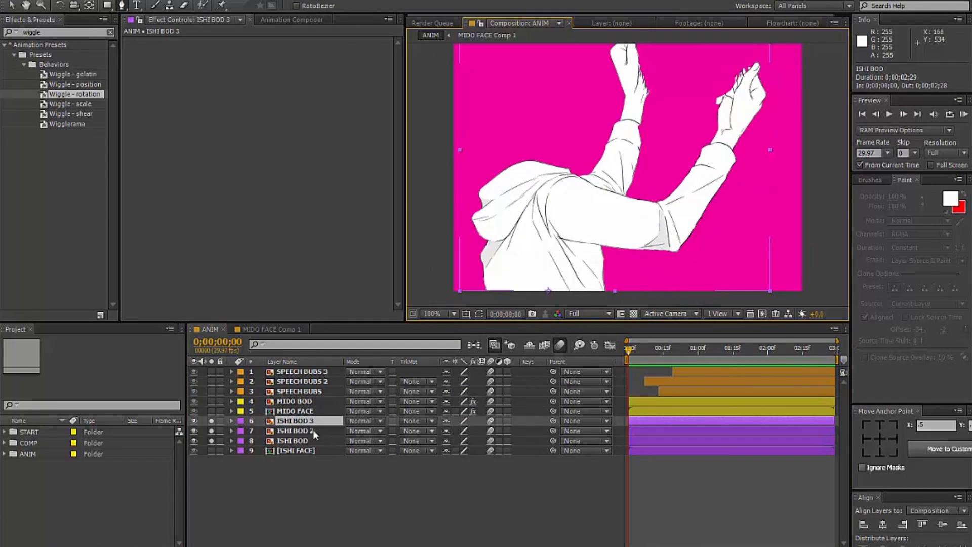
key(Return)
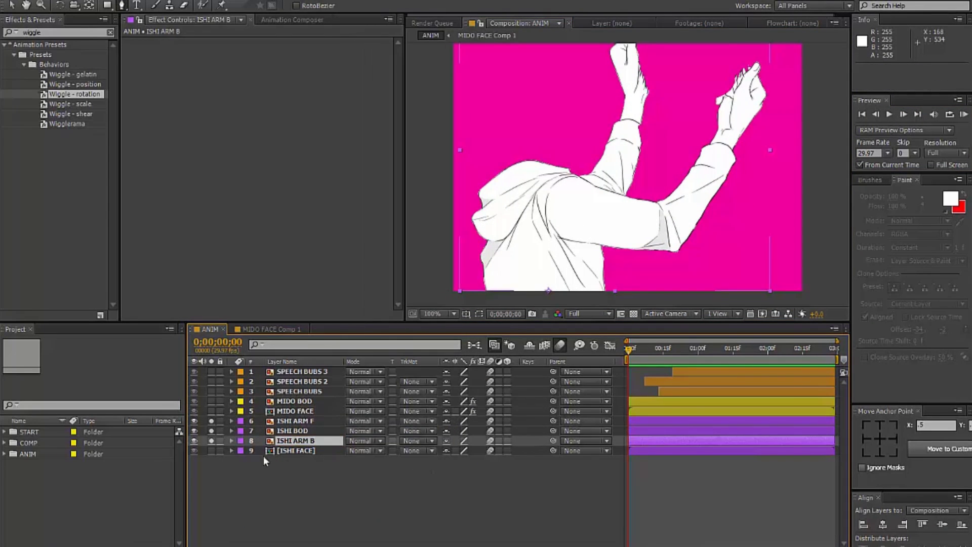
Draw a Pen tool mask around ISHI's front arm on ISHI ARM F, following the shoulder and sleeve outlines
click(294, 421)
scroll(623, 173, up, 4)
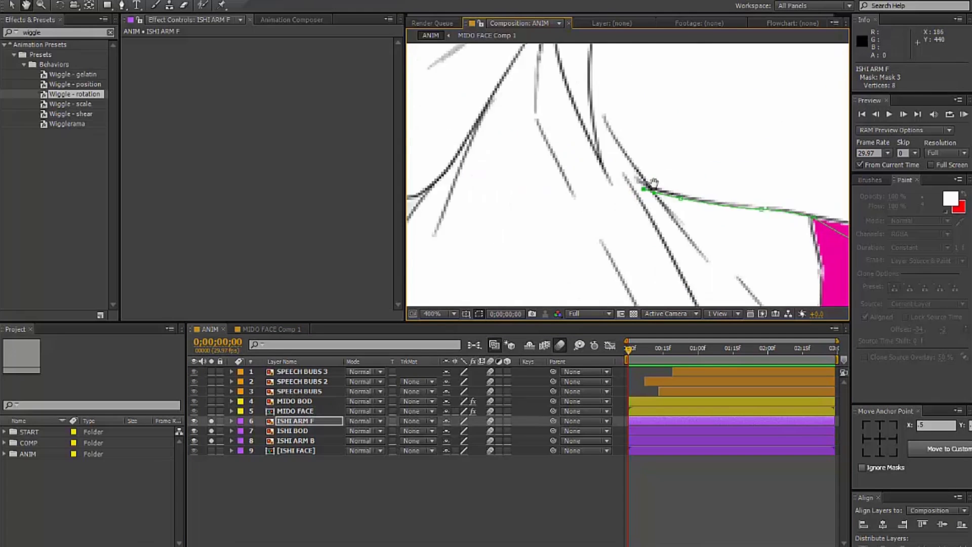
scroll(570, 180, up, 3)
drag(527, 104, 495, 191)
scroll(555, 206, down, 2)
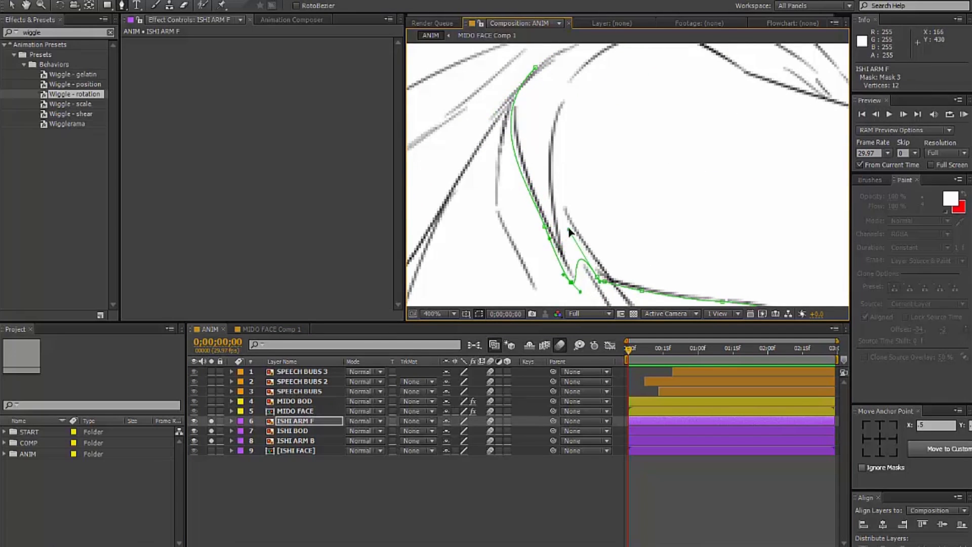
scroll(570, 232, up, 3)
click(595, 123)
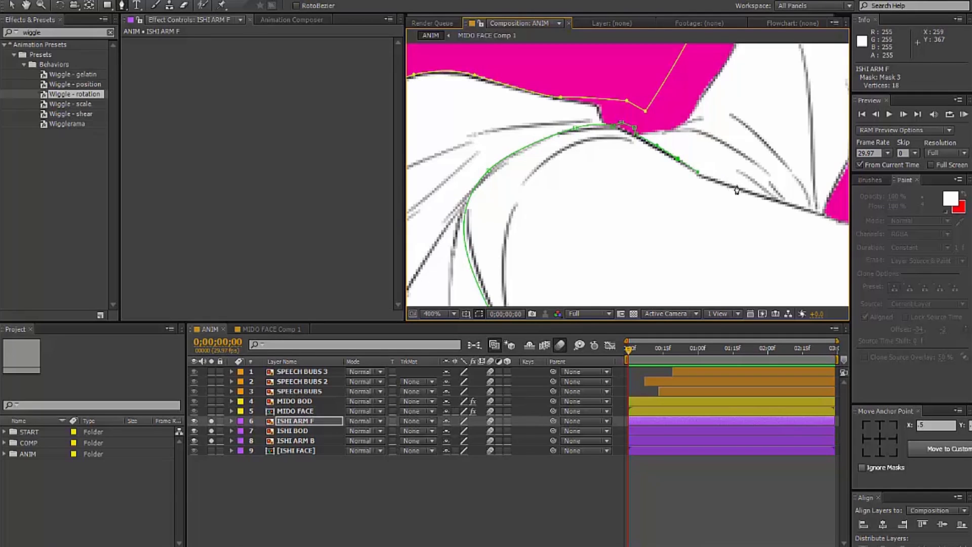
scroll(737, 190, down, 2)
Set the front-arm mask, Mask 3, on ISHI BOD to Subtract so the front arm is cut from the body
click(499, 430)
key(m)
click(461, 481)
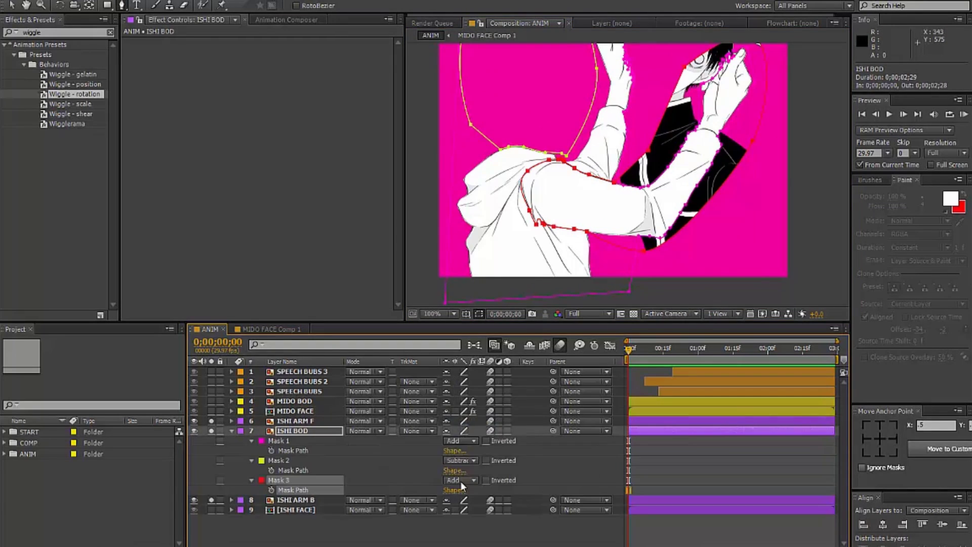
key(m)
Draw a mask around ISHI's back arm on ISHI ARM B and copy it
click(296, 441)
scroll(587, 190, up, 4)
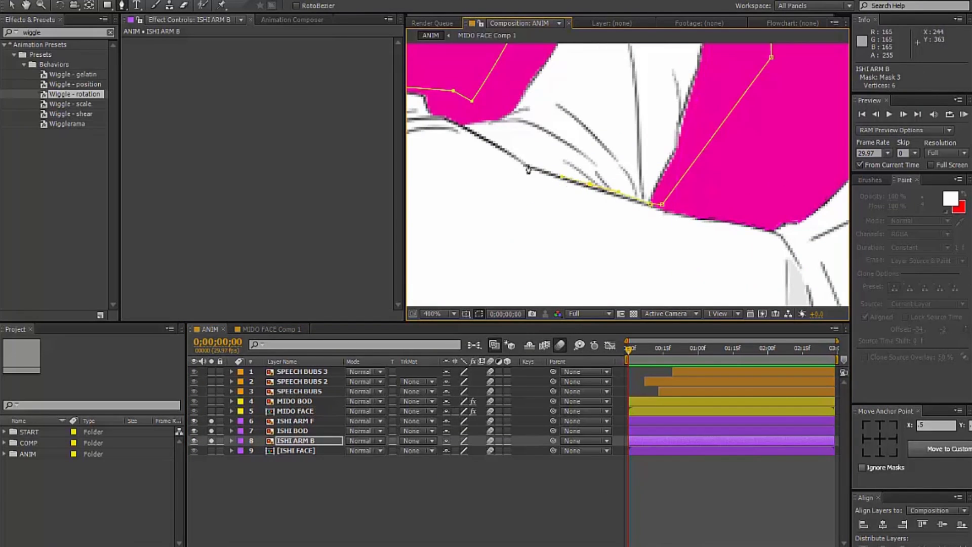
key(ctrl+c)
Paste the back-arm mask into ISHI BOD and change its mode to cut the back arm out of the body
scroll(628, 175, down, 6)
click(295, 430)
key(ctrl+v)
key(m)
click(461, 500)
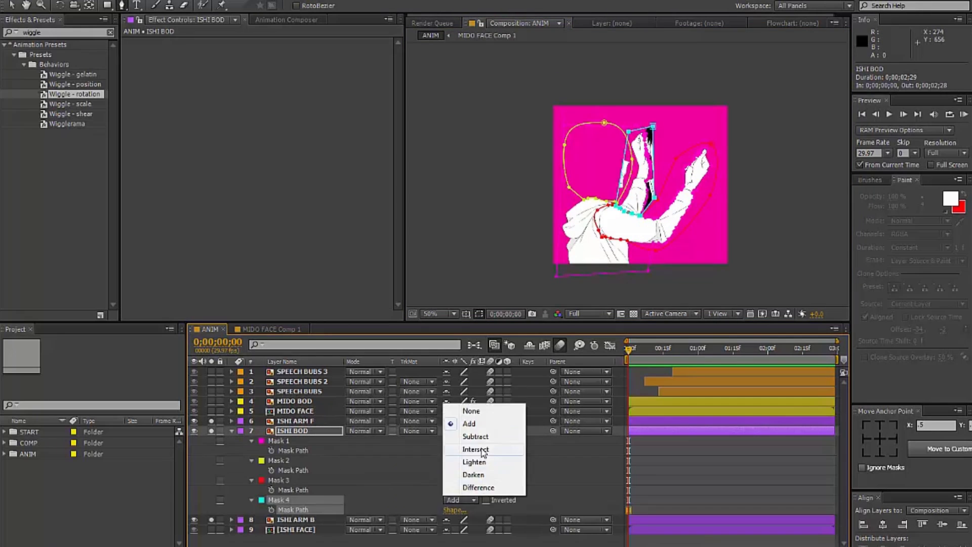
click(476, 449)
key(m)
Move the anchor point of ISHI ARM F to the shoulder
click(295, 421)
key(m)
key(m)
key(period)
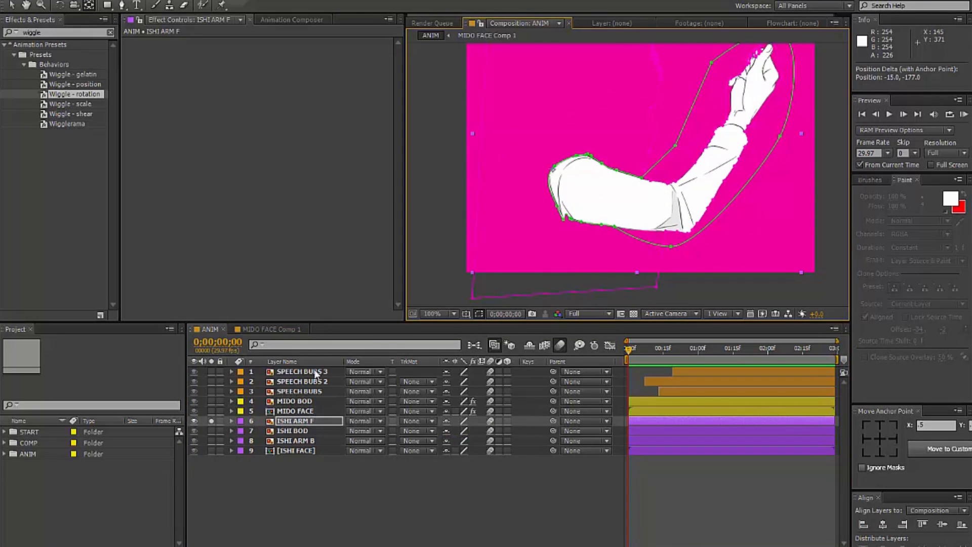
key(ctrl+z)
key(ctrl+shift+z)
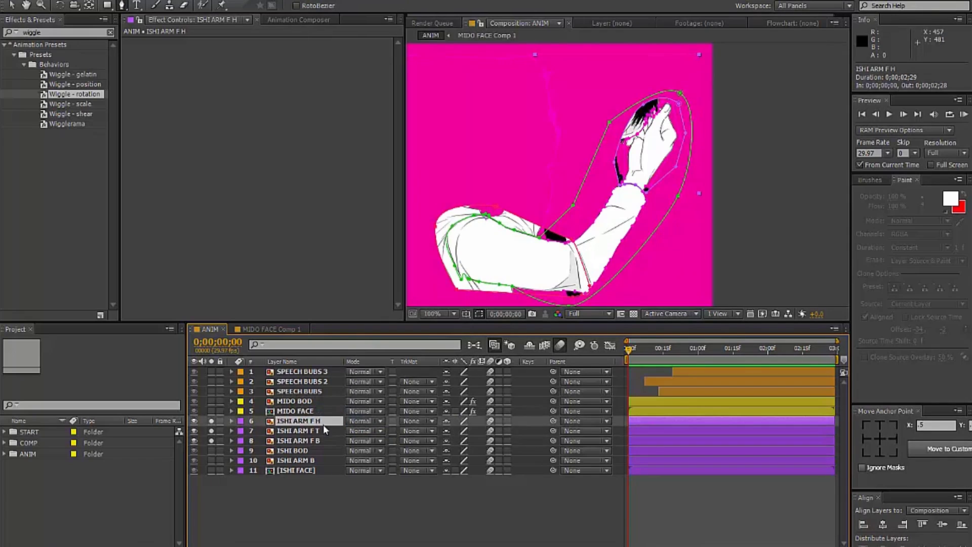
Adjust the masks on ISHI ARM F H, ISHI ARM F T and ISHI ARM F B so each isolates its own arm segment
key(m)
key(ctrl+Down)
key(m)
key(m)
key(ctrl+Down)
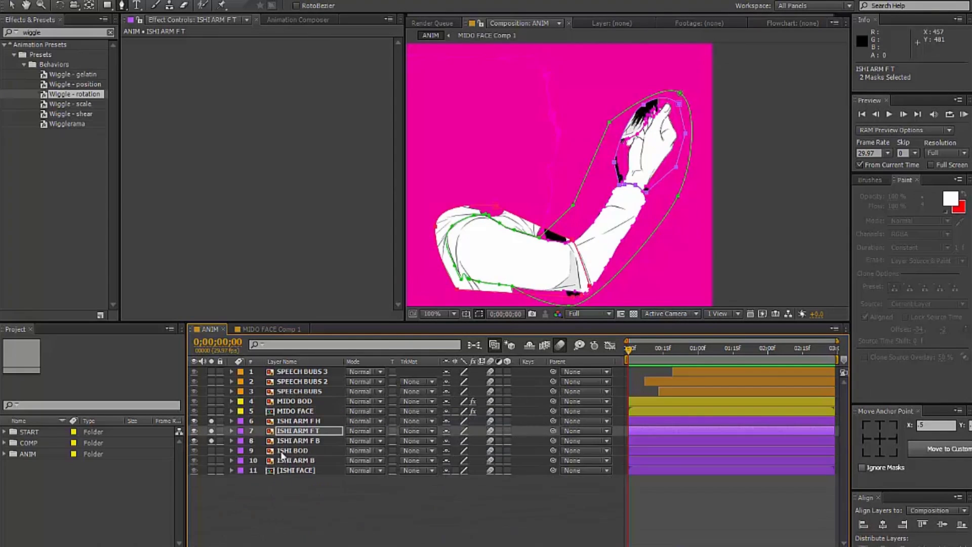
key(m)
key(m)
key(ctrl+Up)
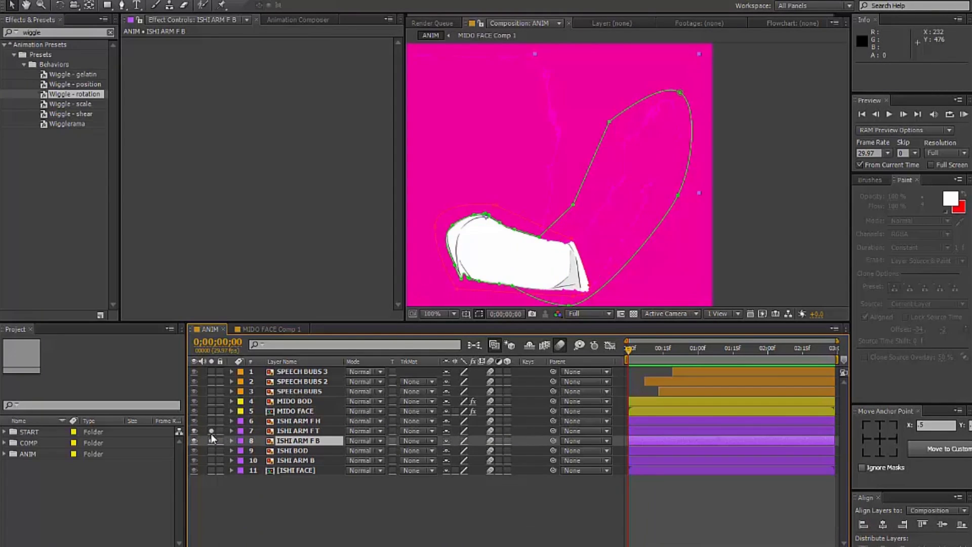
Place ISHI ARM F T above ISHI ARM F H, parenting the hand to the forearm and the forearm to ISHI ARM F B
drag(303, 421, 327, 429)
mouse_move(553, 430)
mouse_down()
mouse_move(299, 420)
mouse_move(299, 441)
mouse_up()
drag(211, 421, 211, 431)
Keyframe the rotation of the three ISHI ARM F layers so the front arm swings up from a lowered starting pose
click(299, 421)
shift+click(299, 441)
key(r)
drag(629, 430, 638, 431)
key(w)
drag(668, 122, 633, 253)
Send MIDO BOD and MIDO FACE to the back, beneath all ISHI layers
click(299, 401)
shift+click(324, 410)
key(ctrl+shift+bracketleft)
Copy the front-arm rotation keyframes to 0;00;00;19, adjust ISHI ARM F H's rotation, and preview the swing
drag(649, 405, 637, 452)
click(664, 357)
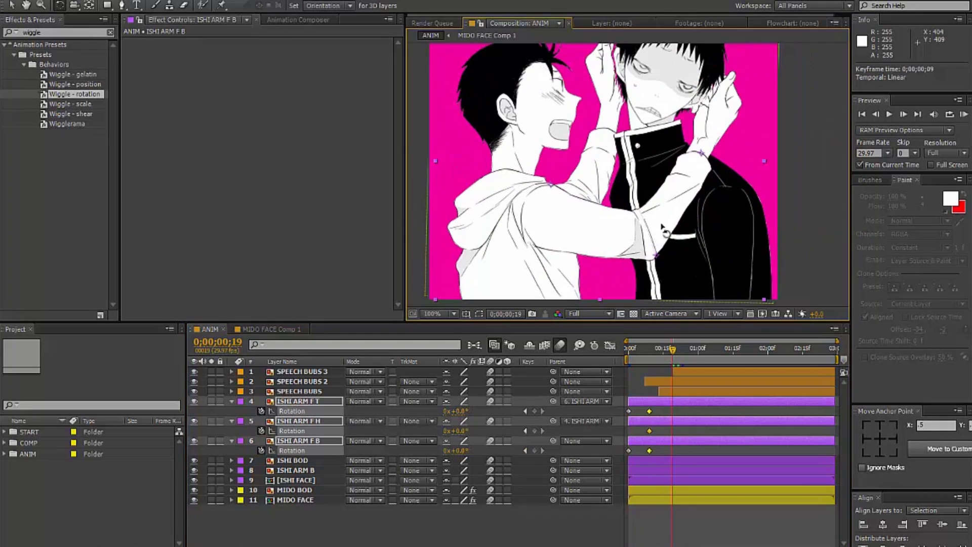
key(ctrl+v)
click(686, 421)
drag(650, 355, 618, 358)
key(KP_0)
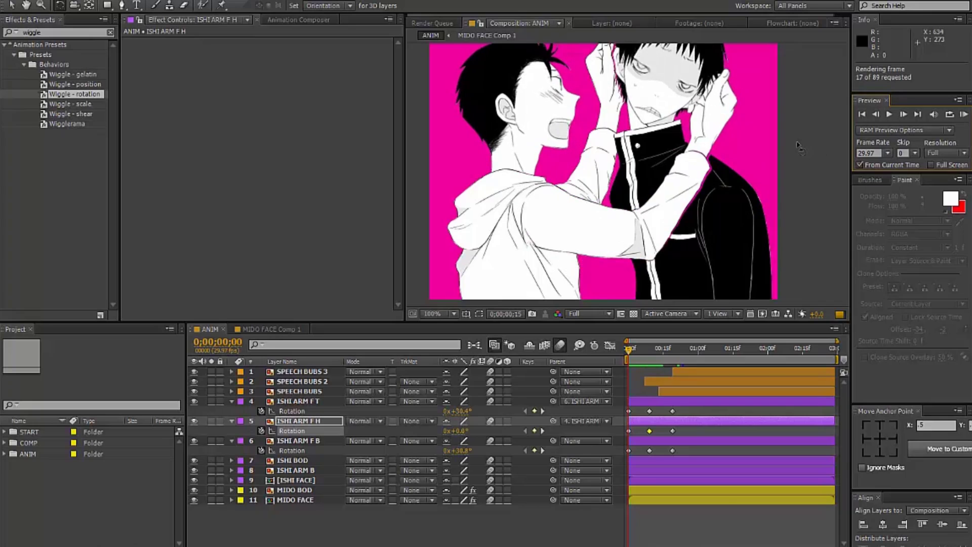
Solo the three front-arm layers, stretch their rotation keyframes to slow the swing, and preview it
drag(211, 401, 211, 440)
alt+drag(680, 451, 687, 452)
click(962, 115)
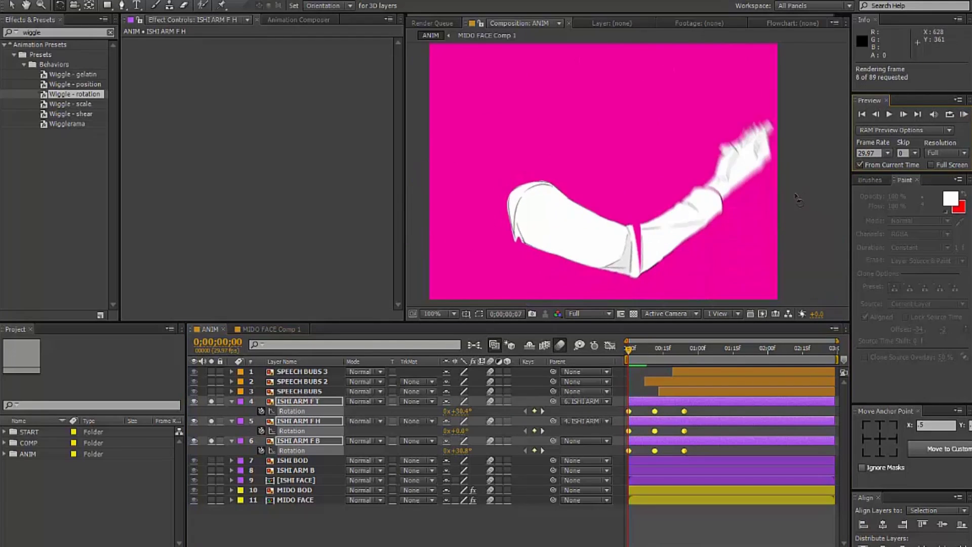
Solo the MIDO layers too, add further rotation keyframes to ISHI ARM F T and ISHI ARM F H through 0;00;02;28, and preview
drag(211, 500, 211, 490)
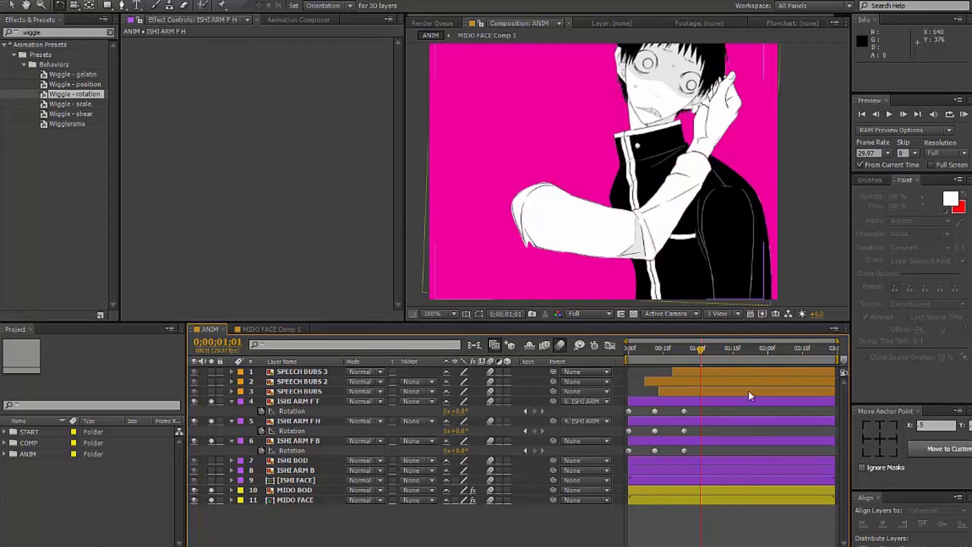
click(753, 421)
click(292, 411)
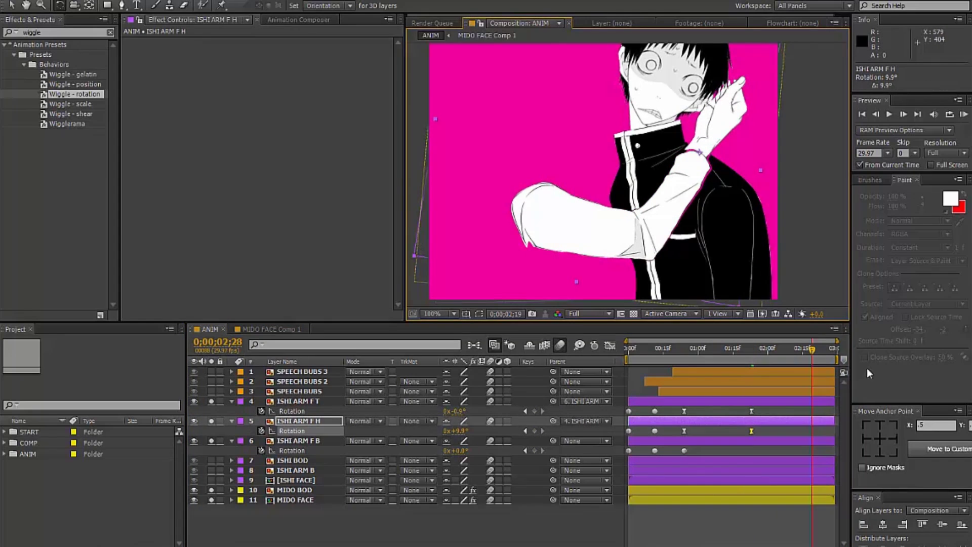
key(KP_0)
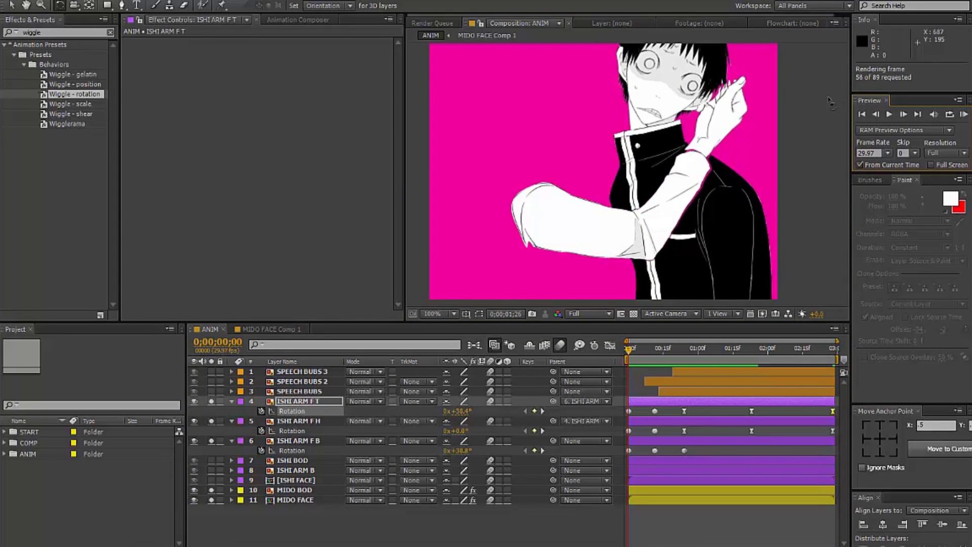
Solo ISHI ARM B and draw a Pen tool mask, Mask 4, around the back hand down to the wrist
click(252, 471)
alt+click(211, 471)
key(g)
scroll(618, 184, up, 4)
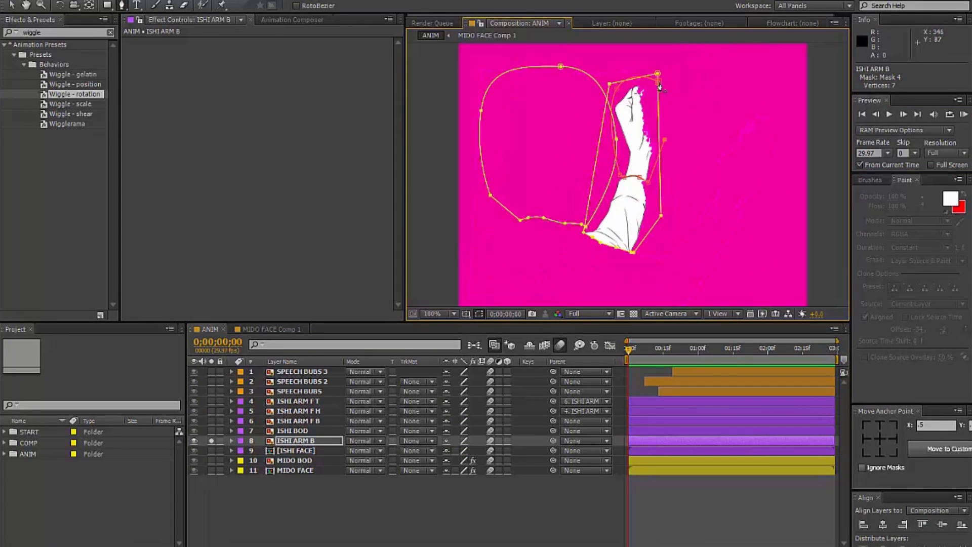
Duplicate ISHI ARM B and name the two layers ISHI ARM B H and ISHI ARM B A
right_click(289, 452)
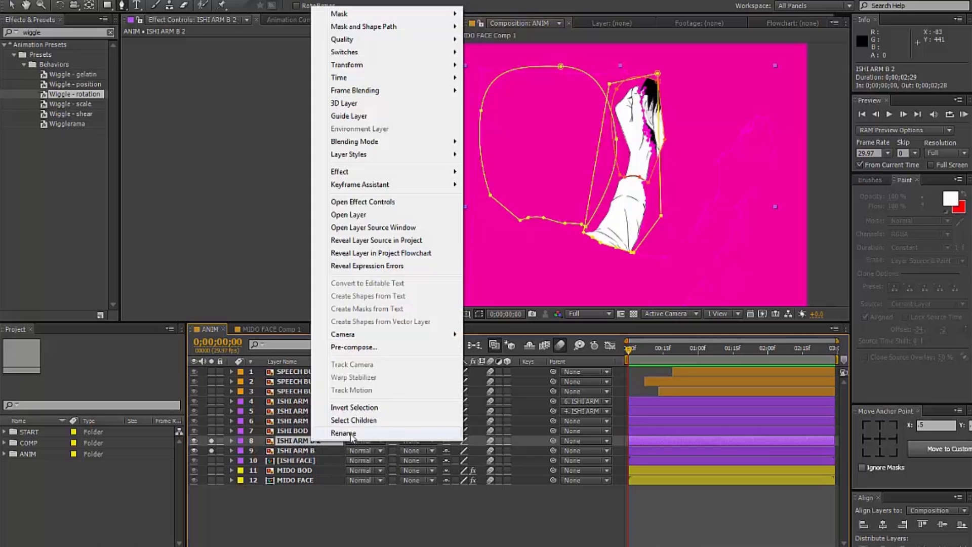
click(291, 497)
key(Return)
Change the mode of Mask 4 on ISHI ARM B A so the hand is removed from the arm
key(m)
click(446, 423)
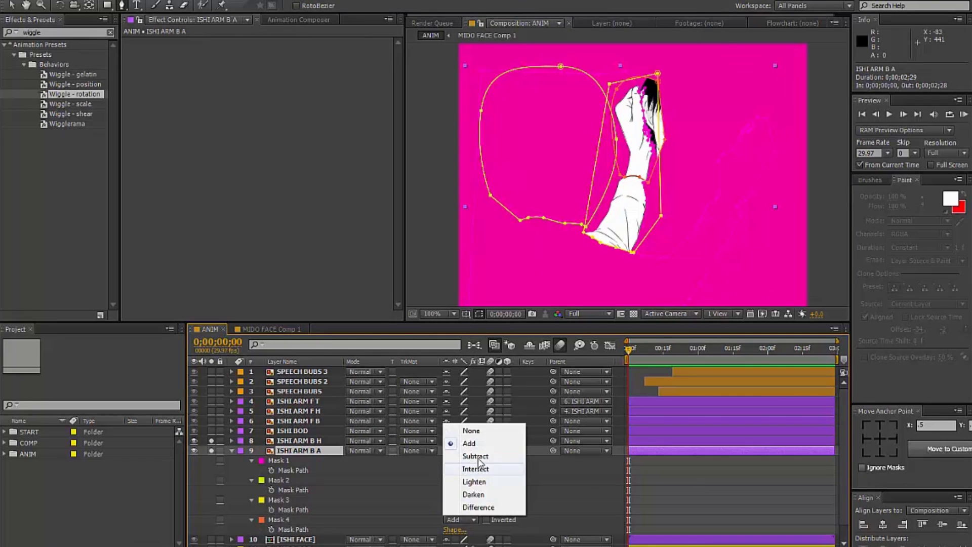
click(492, 466)
key(m)
Reposition the back arm's anchor point and parent ISHI ARM B H to ISHI ARM B A
click(91, 6)
drag(591, 224, 636, 134)
drag(553, 440, 299, 451)
Add rotation keyframes to ISHI ARM B H and ISHI ARM B A at 0;00;00;10, and undo the trial rotation of ISHI ARM B A
shift+click(299, 450)
key(r)
click(299, 460)
key(ctrl+z)
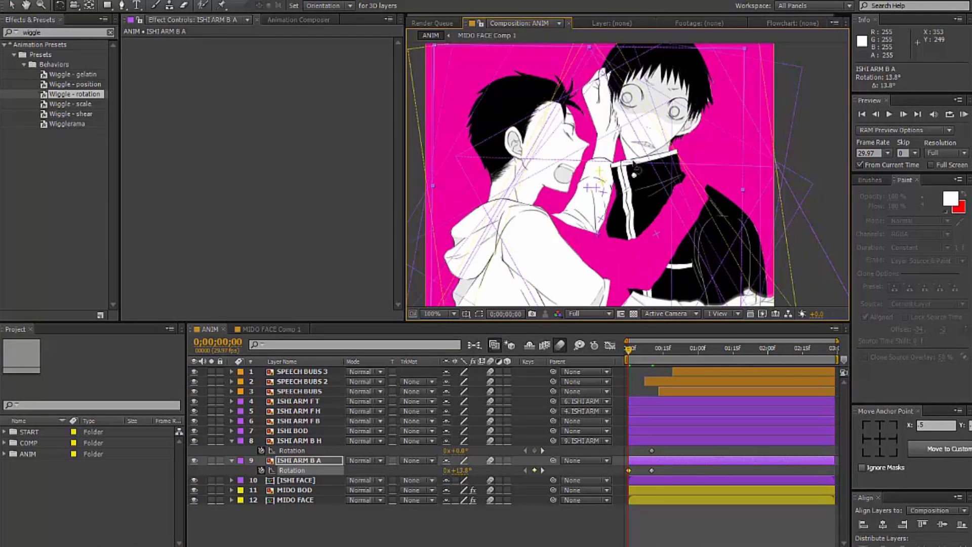
Move ISHI ARM B A's anchor point to the shoulder and rotate the layer to 75.9° at 0;00;00;00
key(y)
drag(603, 249, 557, 215)
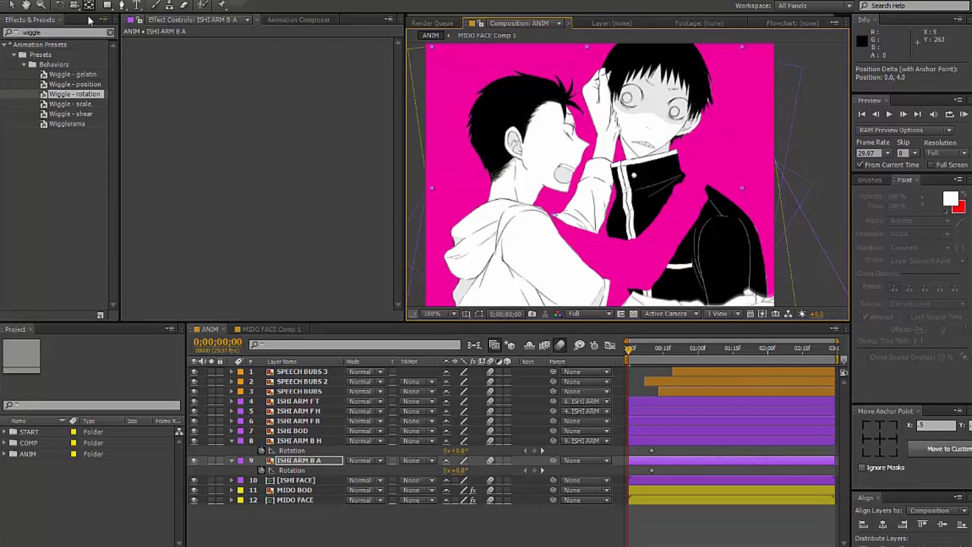
key(w)
drag(603, 87, 546, 400)
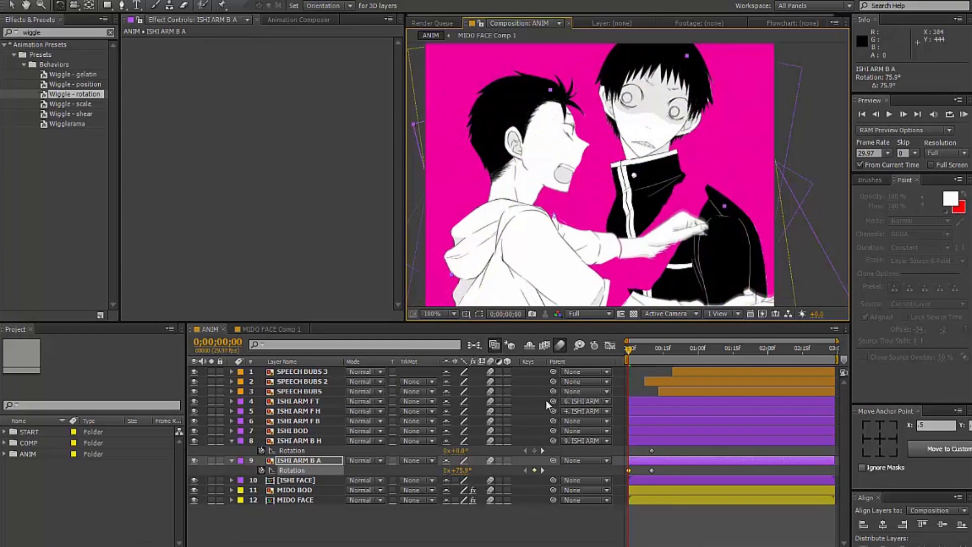
Move ISHI ARM B H's anchor point to the wrist
click(537, 441)
key(y)
drag(635, 238, 617, 236)
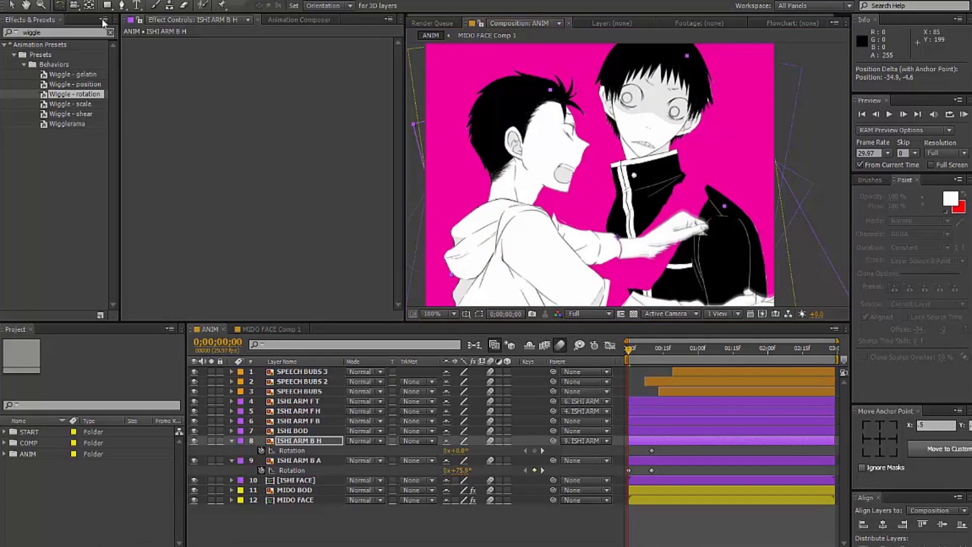
At 0;00;00;10, rotate ISHI ARM B A to -5.9° and ISHI ARM B H to -6.4°, and preview the animation
click(652, 348)
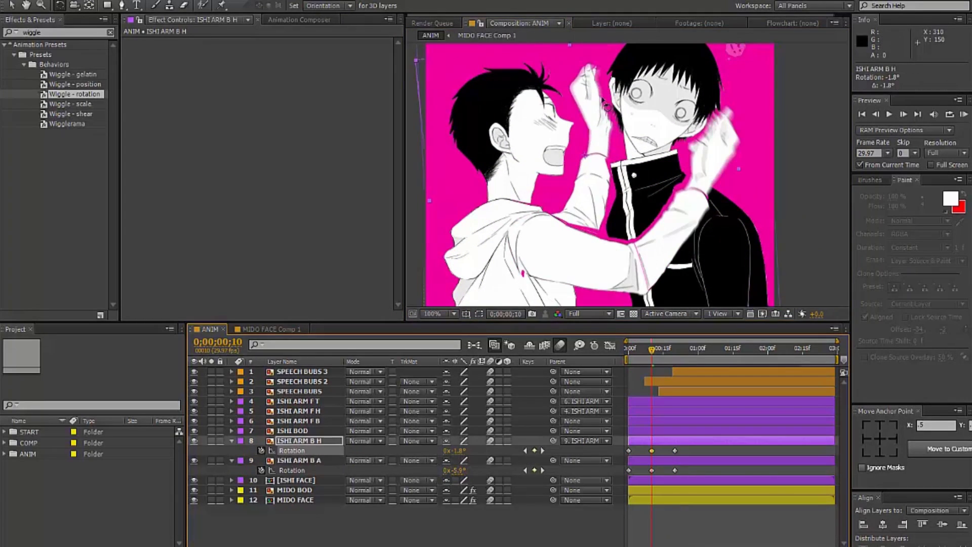
key(Home)
key(F2)
key(KP_0)
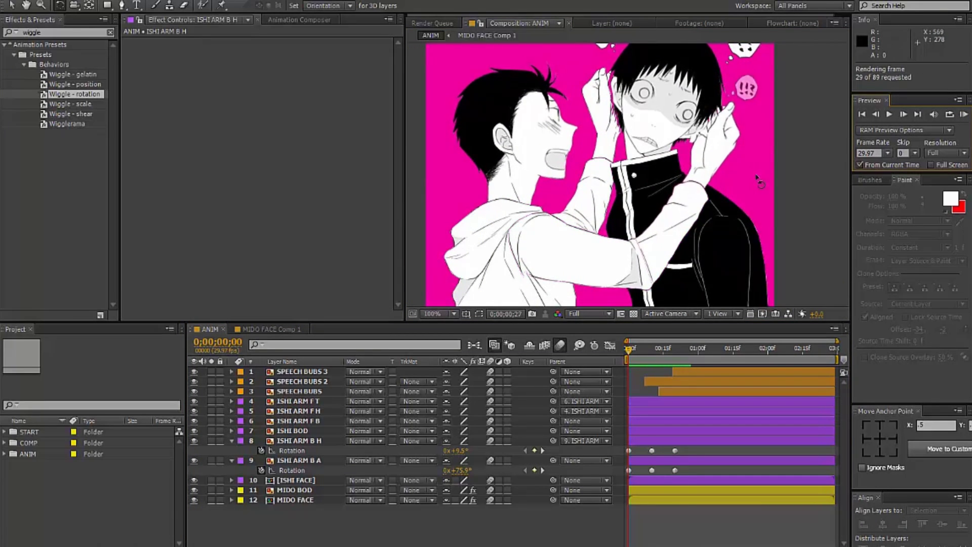
Place ISHI ARM B A above ISHI ARM B H and keyframe drifts to 3.1° and 9.7°, with ISHI ARM B H at -2.2° on 0;00;02;28
drag(592, 285, 586, 263)
drag(327, 457, 304, 439)
drag(597, 222, 609, 197)
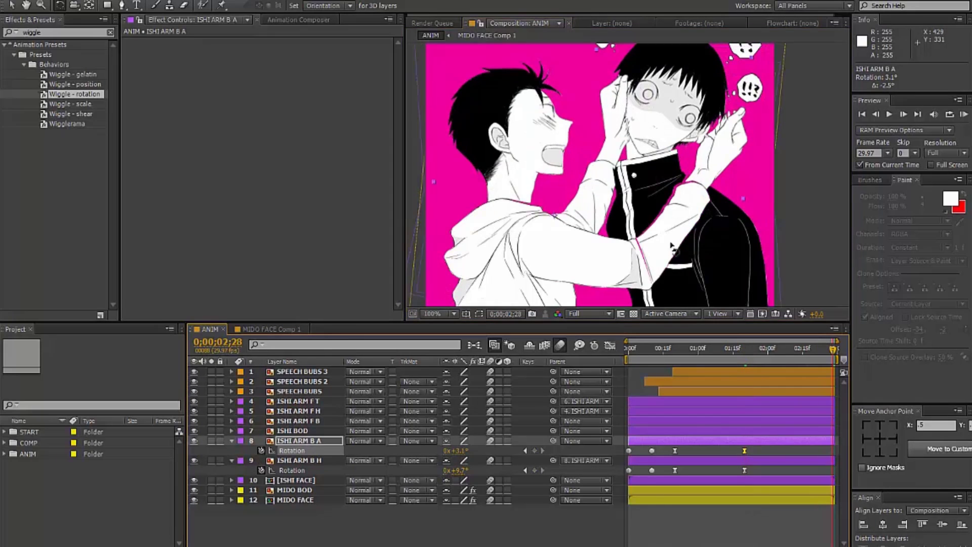
ctrl+click(299, 460)
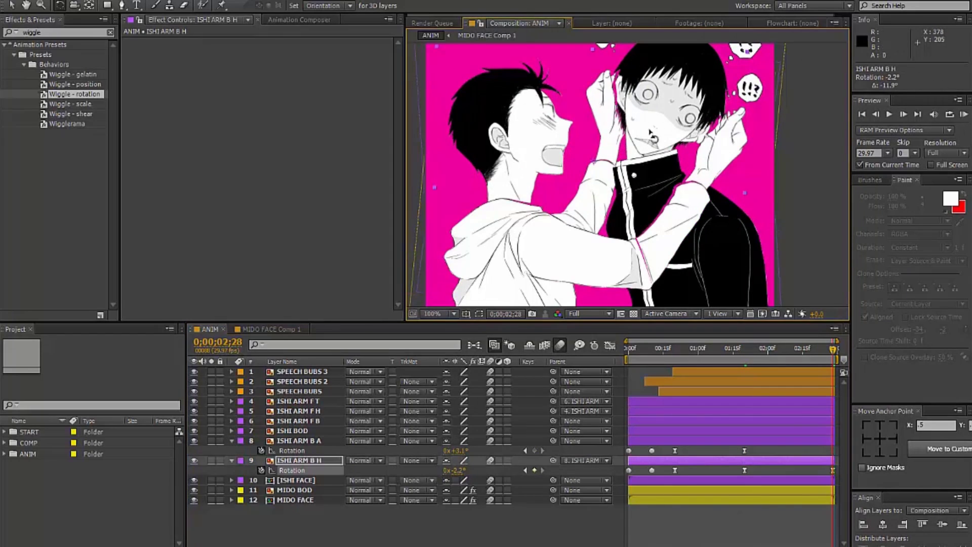
Send ISHI ARM B A and ISHI ARM B H to the back, beneath the MIDO layers, and preview
key(Home)
key(ctrl+shift+bracketleft)
click(964, 115)
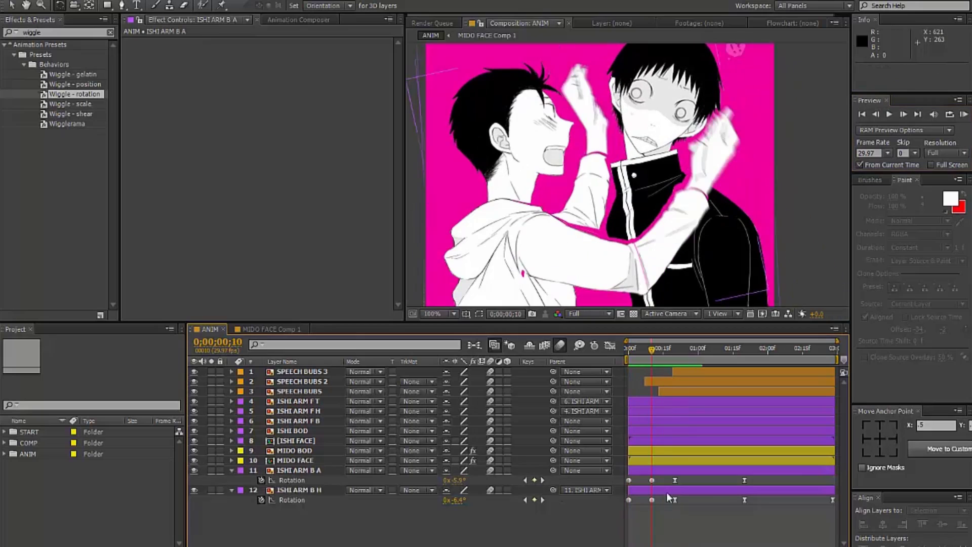
Fine-tune ISHI ARM B A's rotation keyframe at 0;00;00;10 and preview from the start
key(k)
drag(611, 168, 604, 172)
key(Home)
key(KP_0)
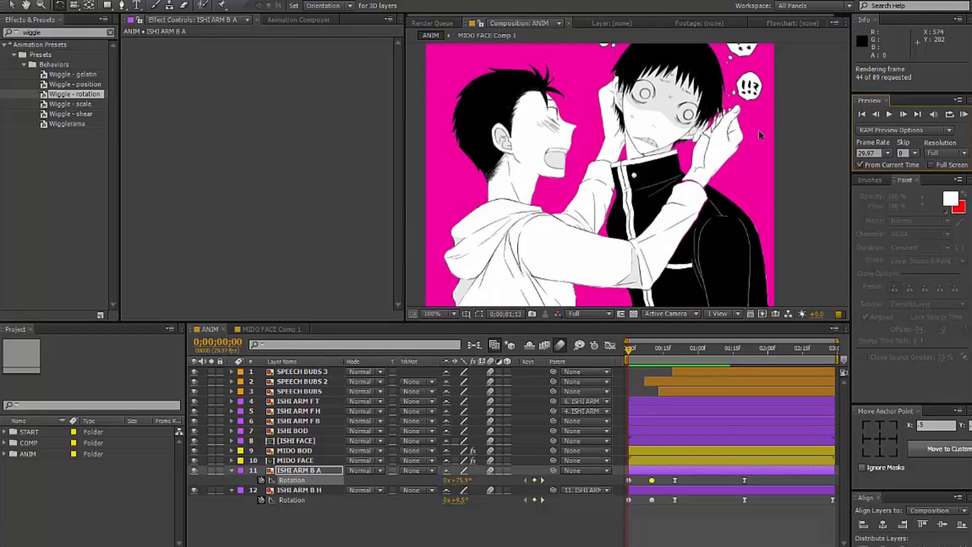
Move ISHI ARM F H between ISHI FACE and MIDO BOD in the layer order and preview
drag(299, 410, 319, 465)
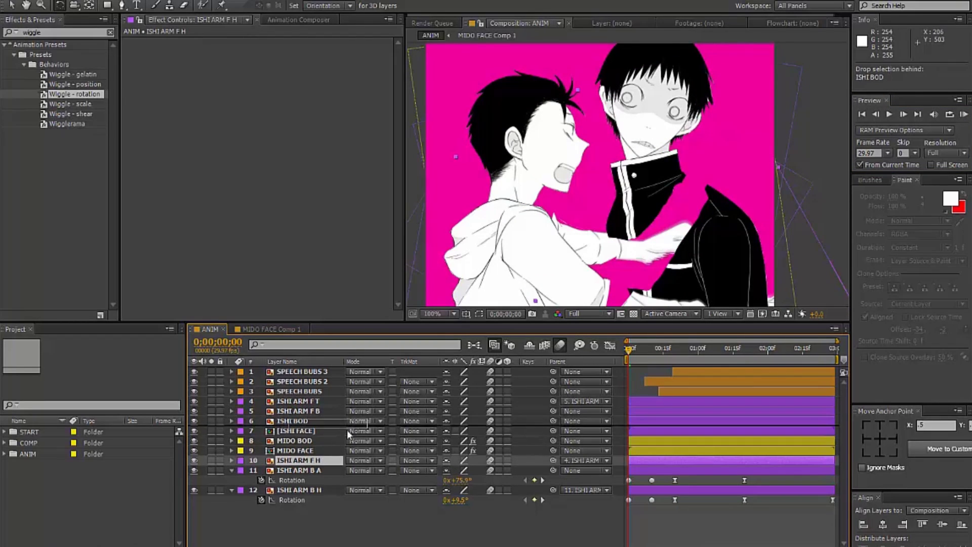
drag(348, 430, 347, 436)
key(KP_0)
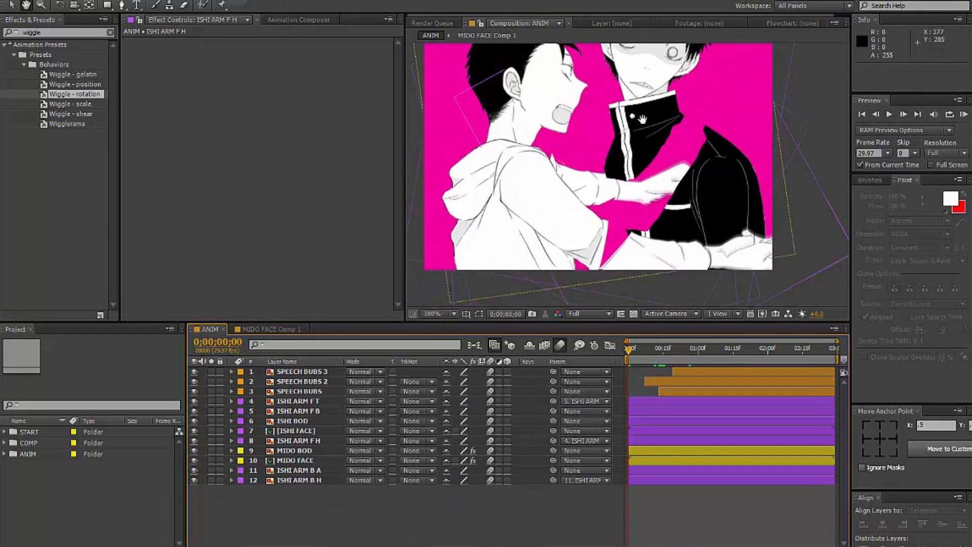
Solo the MIDO layers and brush in MIDO BOD's missing black jacket area and white stripe, returning to the ANIM composition
click(211, 451)
click(212, 461)
double_click(294, 451)
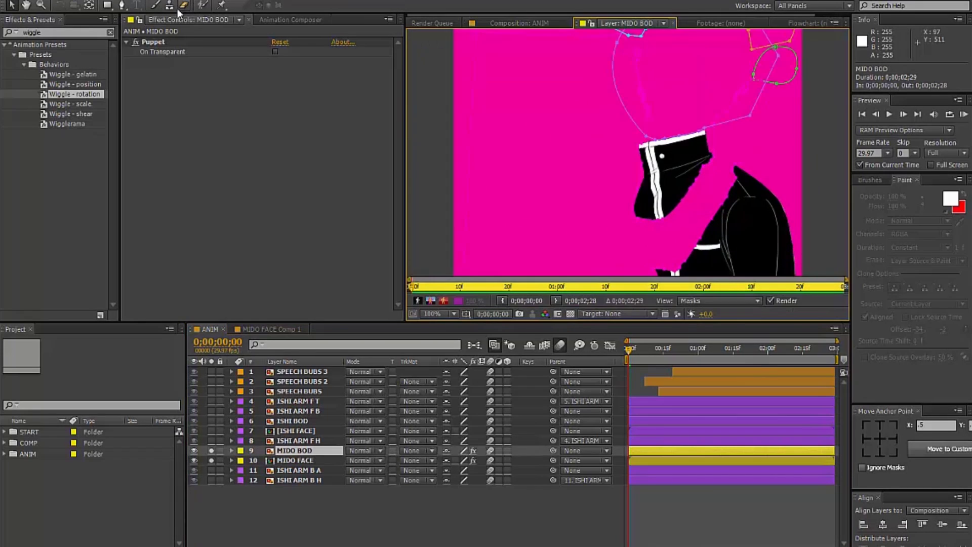
scroll(654, 237, up, 3)
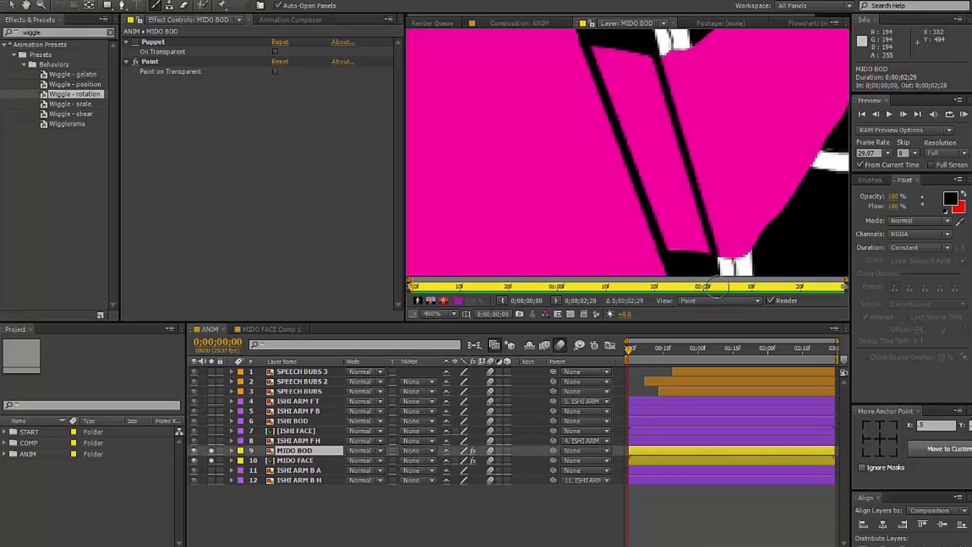
mouse_move(628, 41)
mouse_down()
mouse_move(658, 126)
mouse_move(712, 215)
mouse_move(690, 199)
mouse_move(636, 209)
mouse_move(591, 182)
mouse_move(566, 211)
mouse_move(610, 193)
mouse_move(667, 219)
mouse_move(608, 171)
mouse_move(601, 215)
mouse_up()
drag(602, 149, 545, 49)
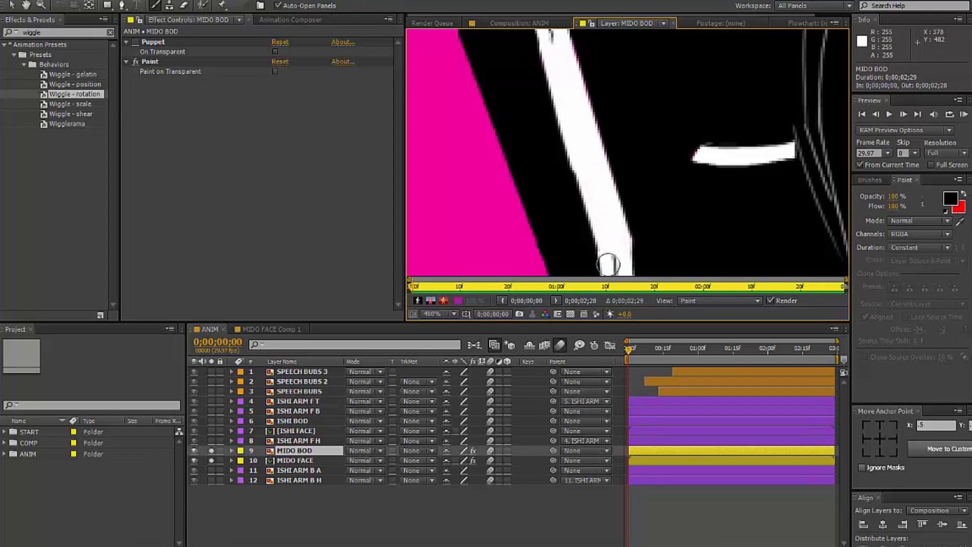
scroll(554, 37, down, 3)
click(519, 23)
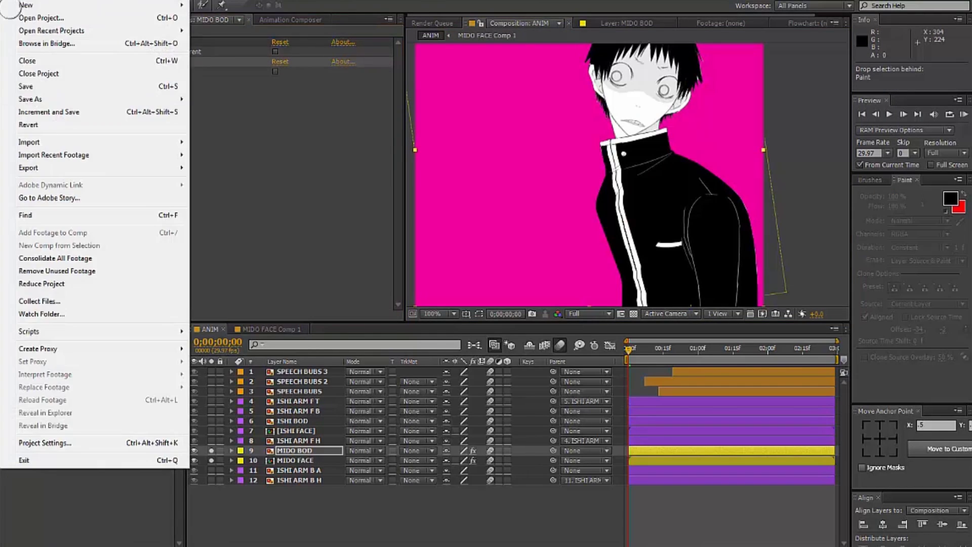
Pre-compose MIDO BOD as MIDO BOD Comp 1, leaving all attributes in ANIM, and place Puppet pins across the jacket
key(u)
key(ctrl+p)
scroll(607, 276, down, 2)
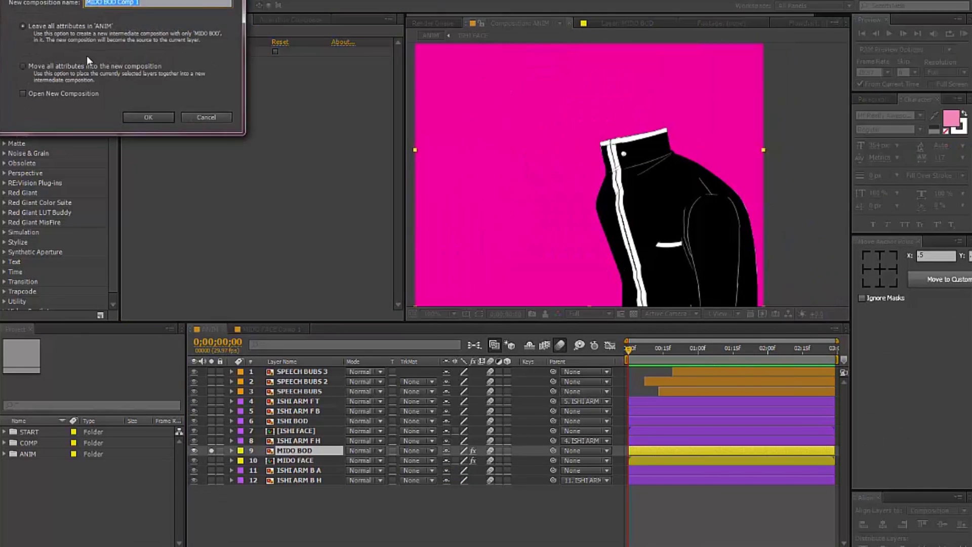
key(Return)
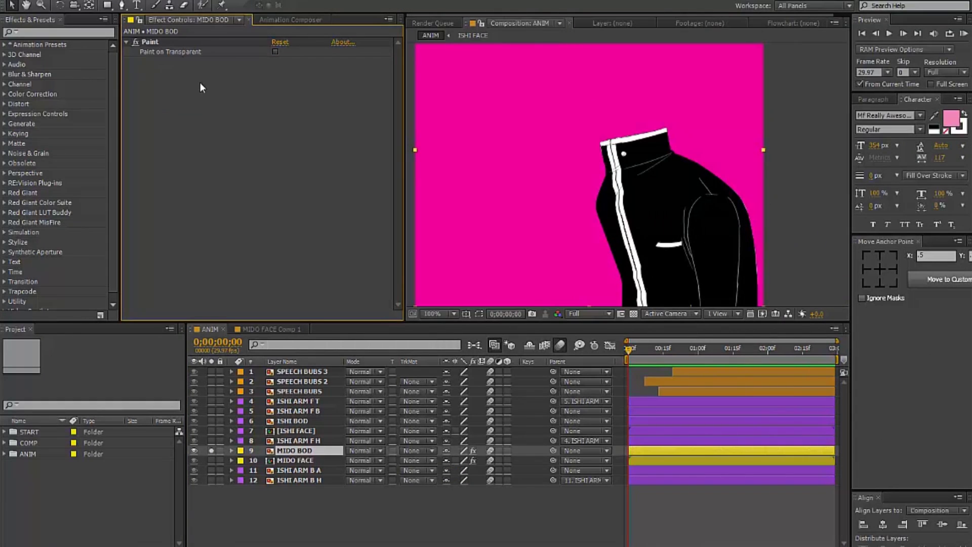
click(627, 278)
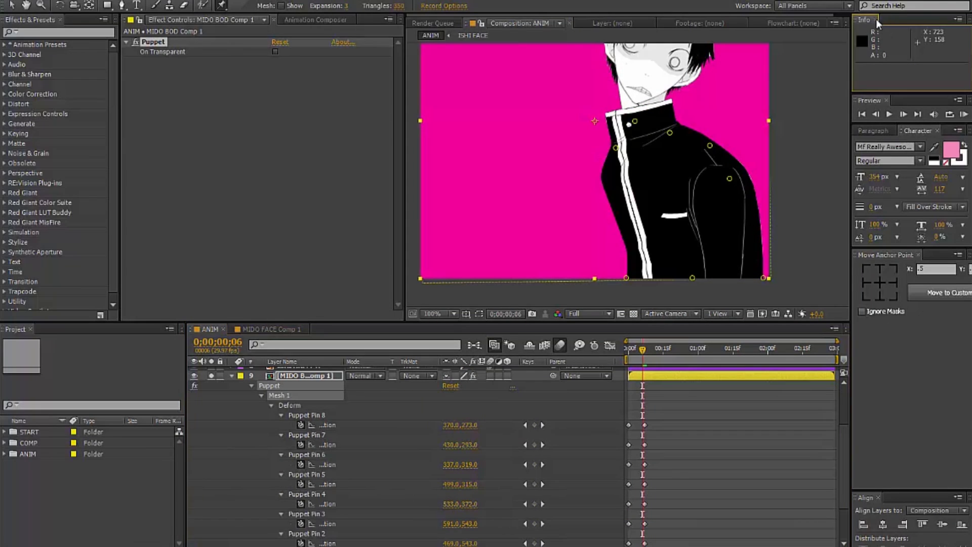
Reposition collar Puppet Pins 8 and 7 to add a third position keyframe for each, and preview the motion
click(876, 19)
click(634, 123)
scroll(536, 400, down, 1)
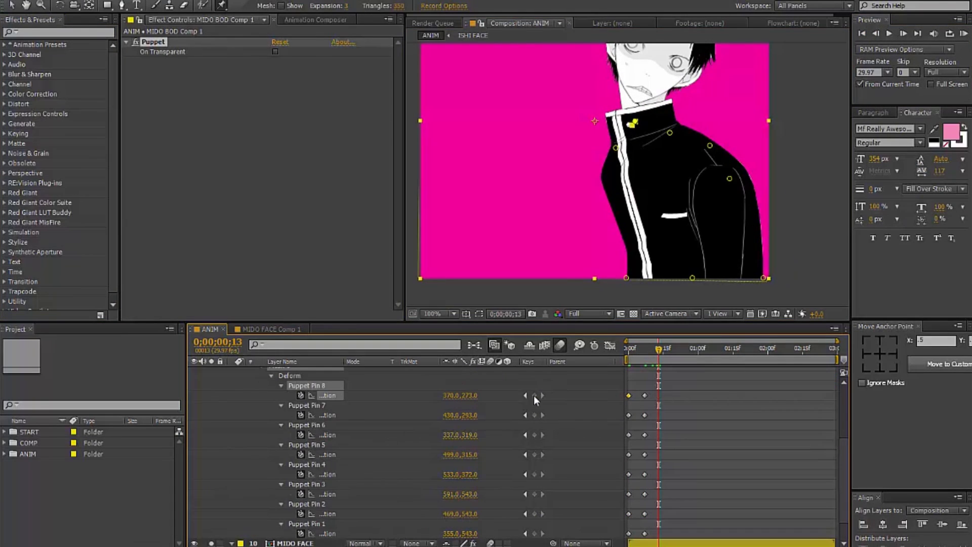
click(669, 133)
key(space)
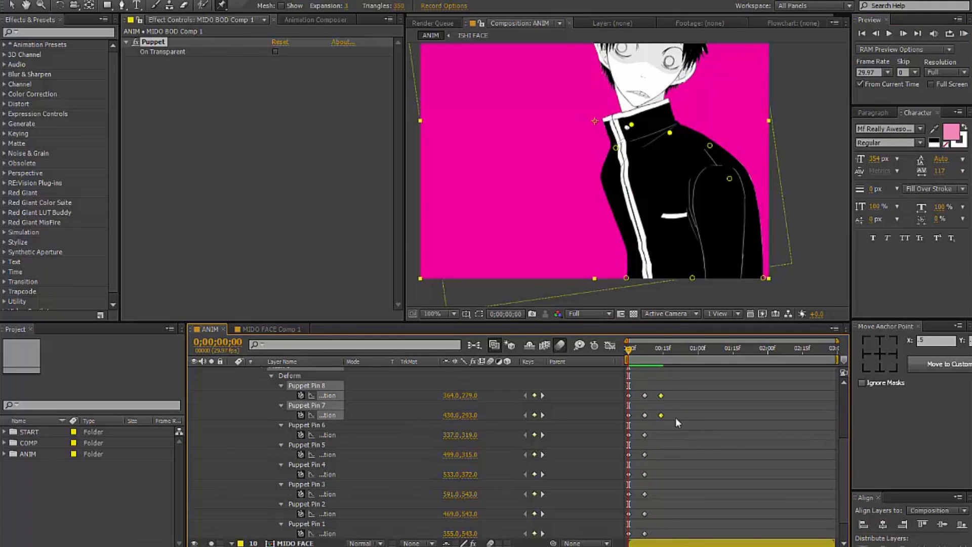
key(space)
key(space)
click(863, 32)
key(space)
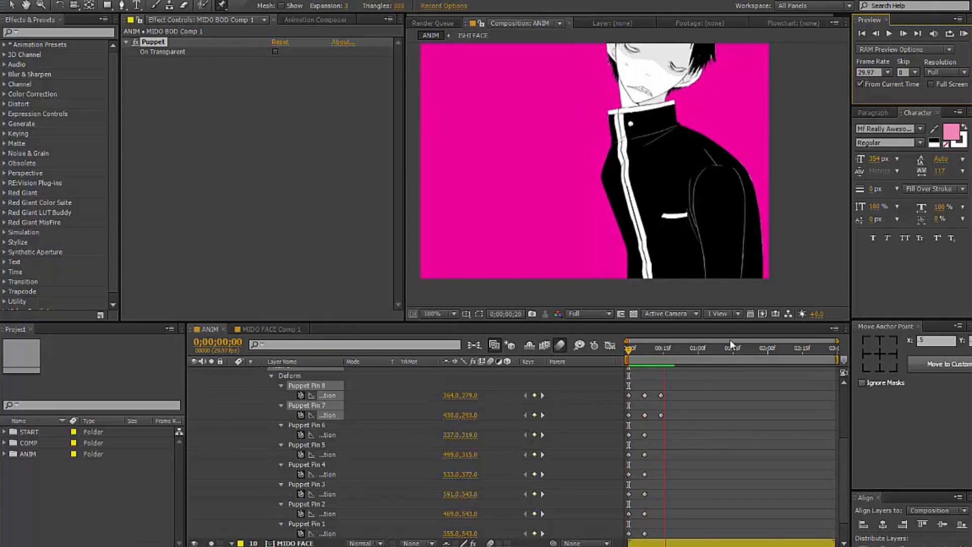
Add position keyframes for shoulder Puppet Pins 4 and 5 at the end of the composition and preview
drag(730, 339, 833, 344)
drag(731, 177, 732, 183)
click(861, 33)
key(space)
key(space)
Fine-tune Puppet Pin 4's position on the shoulder at 0;00;00;07 and preview the jacket deformation
scroll(405, 455, down, 3)
scroll(846, 35, up, 5)
scroll(628, 172, down, 3)
scroll(658, 167, up, 2)
click(653, 155)
scroll(695, 113, up, 2)
click(695, 112)
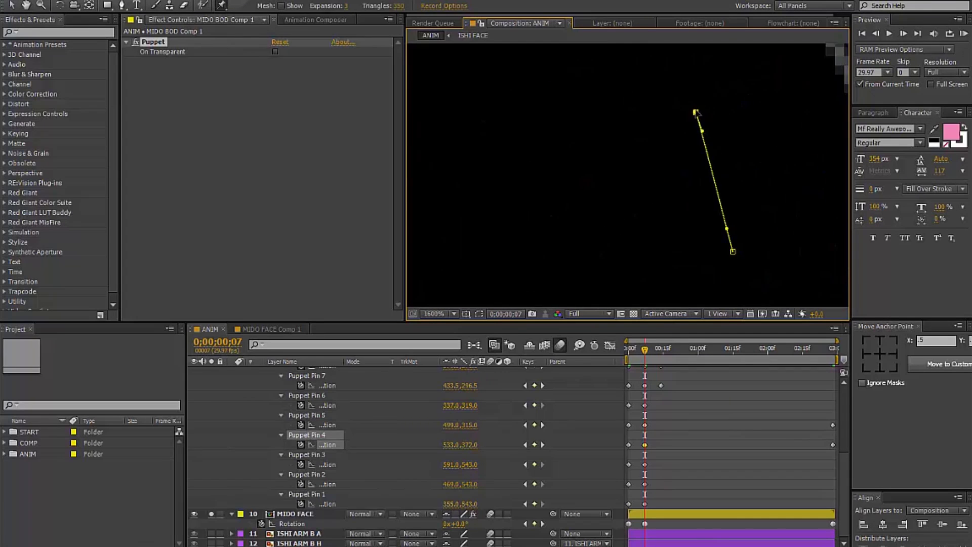
scroll(733, 254, down, 3)
key(space)
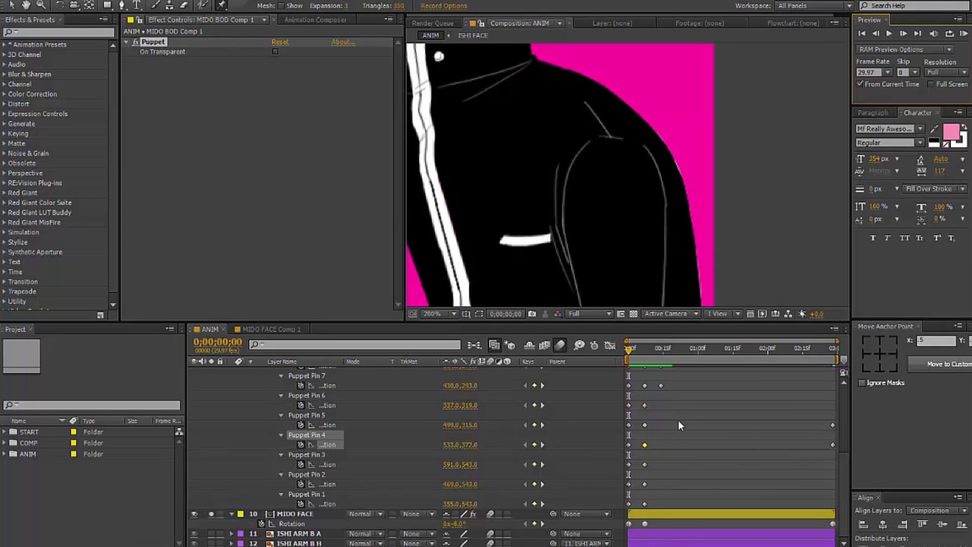
key(space)
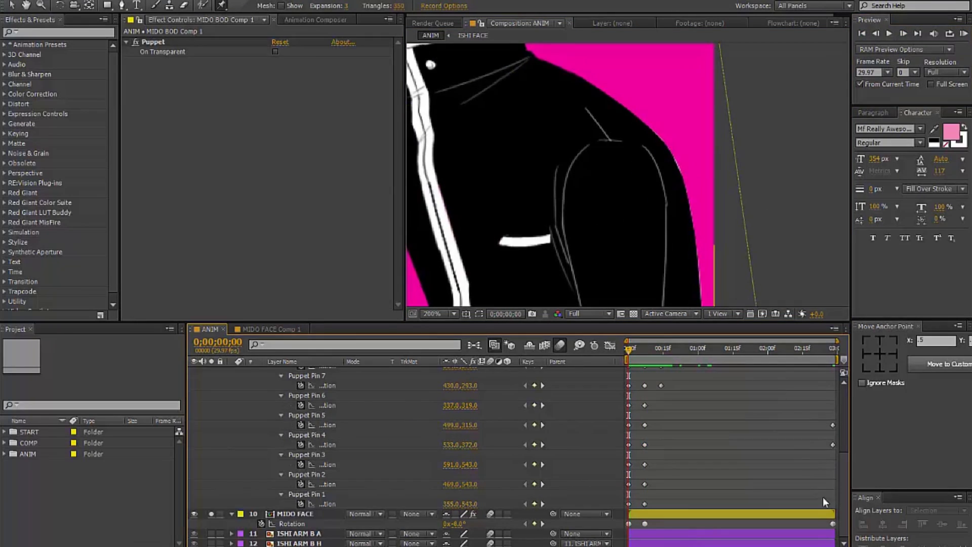
Shift the first keyframes of all eight Puppet pins slightly before the composition start and preview
scroll(829, 405, up, 2)
key(KP_0)
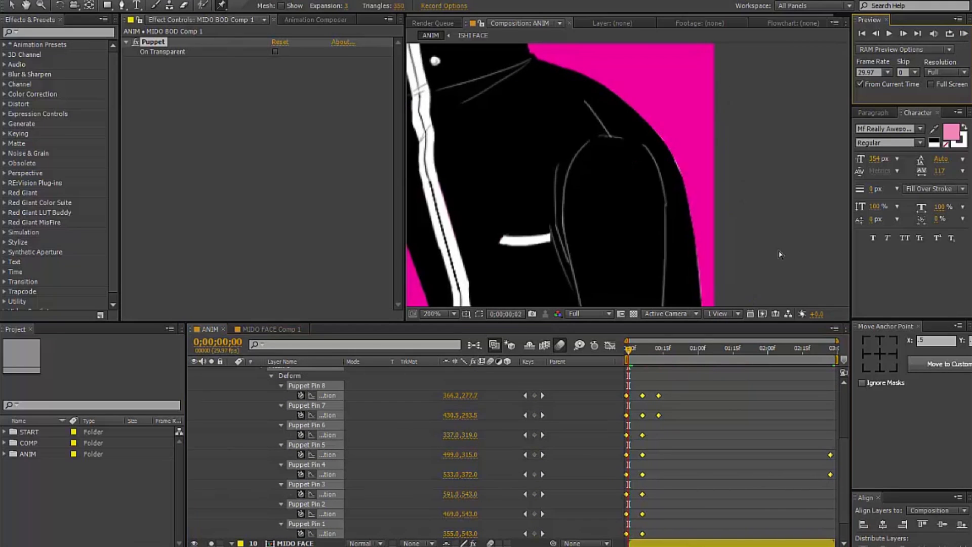
scroll(813, 245, down, 1)
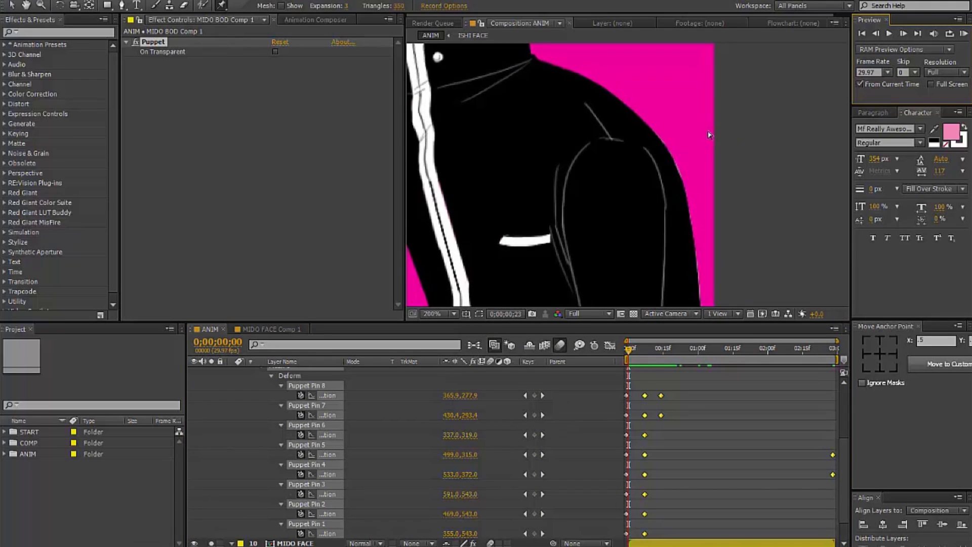
key(KP_0)
Retime and ease the position keyframes of Puppet Pins 7 and 8, preview, and collapse the layer properties
drag(658, 415, 677, 396)
key(KP_0)
key(KP_0)
key(KP_0)
key(ctrl+a)
key(KP_0)
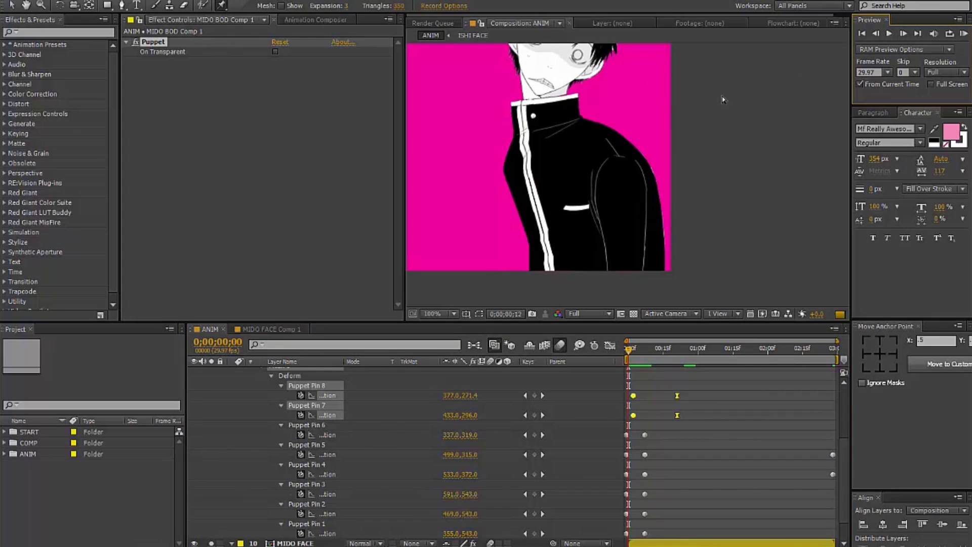
key(u)
key(KP_0)
Solo ISHI ARM F T, ISHI ARM F B and ISHI BOD and draw a closed five-point shape over the elbow gap
key(comma)
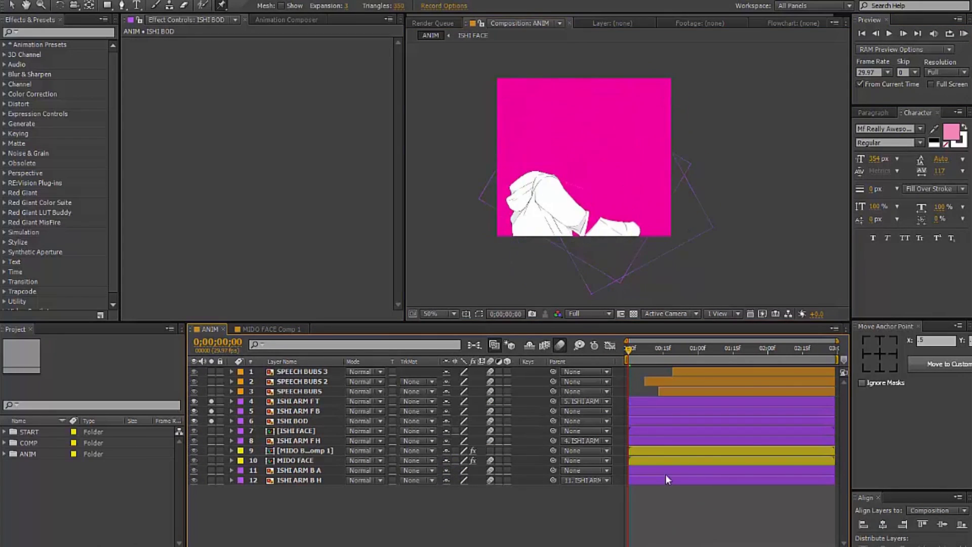
key(g)
scroll(586, 231, up, 4)
click(561, 204)
click(562, 252)
click(621, 248)
click(649, 180)
click(594, 154)
click(561, 204)
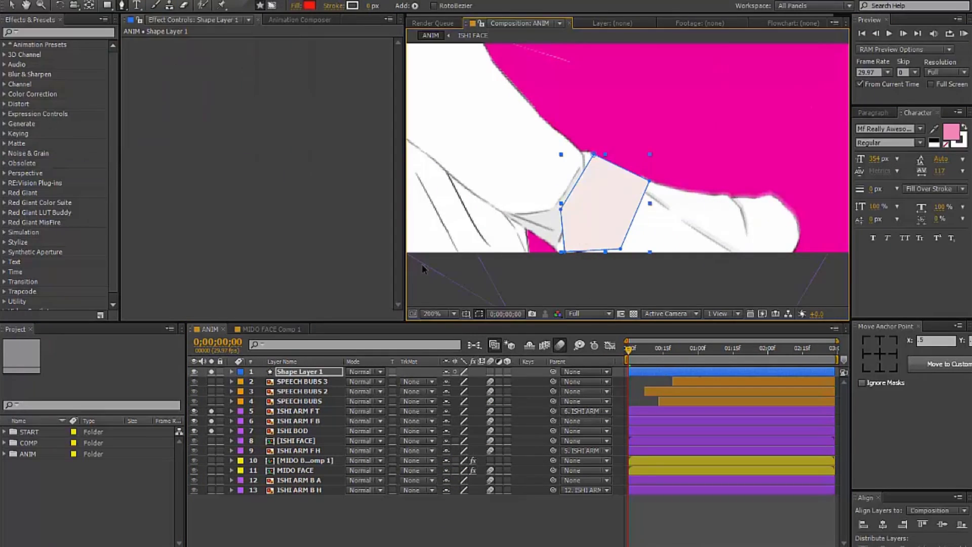
Make Shape Layer 1 white, place it beneath ISHI ARM F B, parent it to ISHI ARM F T and expand its contents
drag(298, 371, 553, 402)
click(232, 421)
click(241, 430)
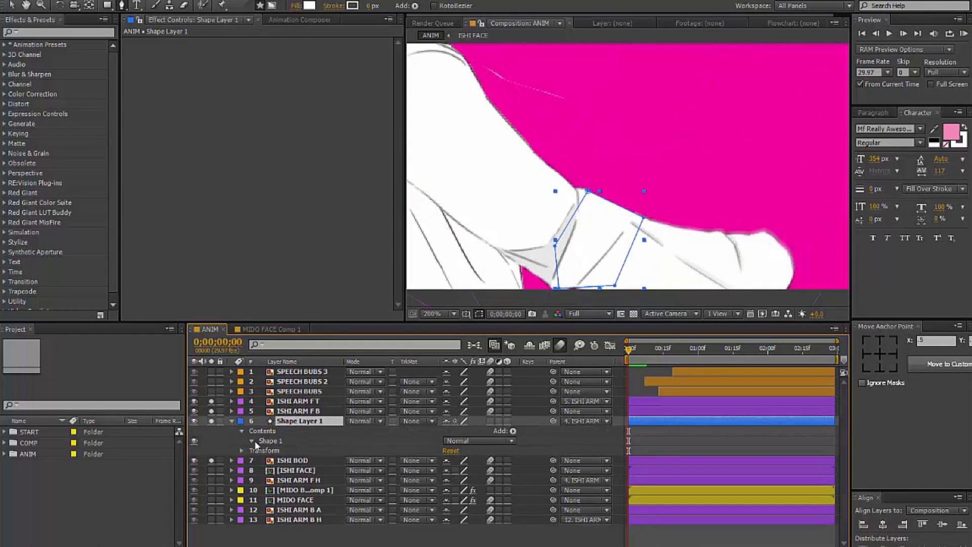
click(251, 440)
Keyframe Shape Layer 1's path frame by frame through 0;00;00;07 to follow the bending elbow, and trim the layer's end
key(Page_Down)
key(Page_Down)
key(u)
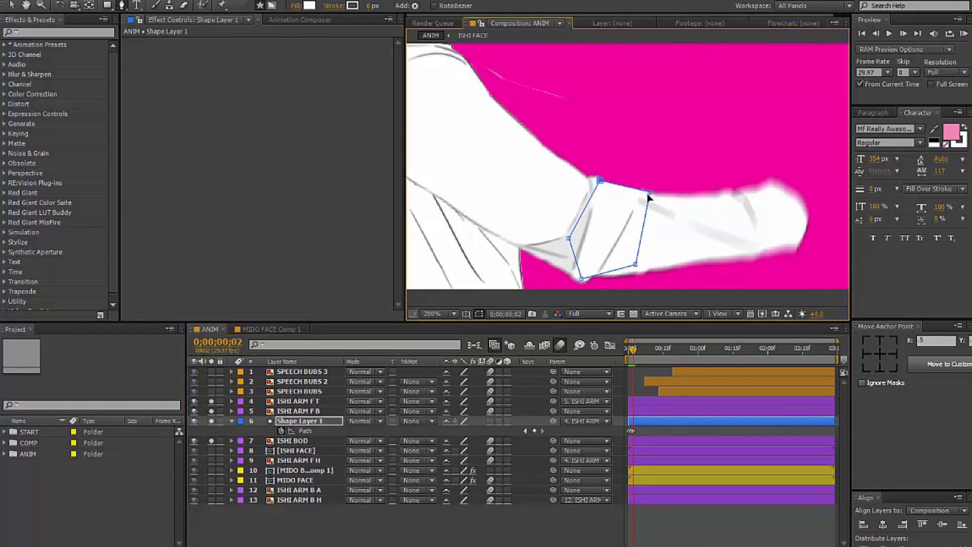
drag(665, 194, 572, 198)
click(903, 34)
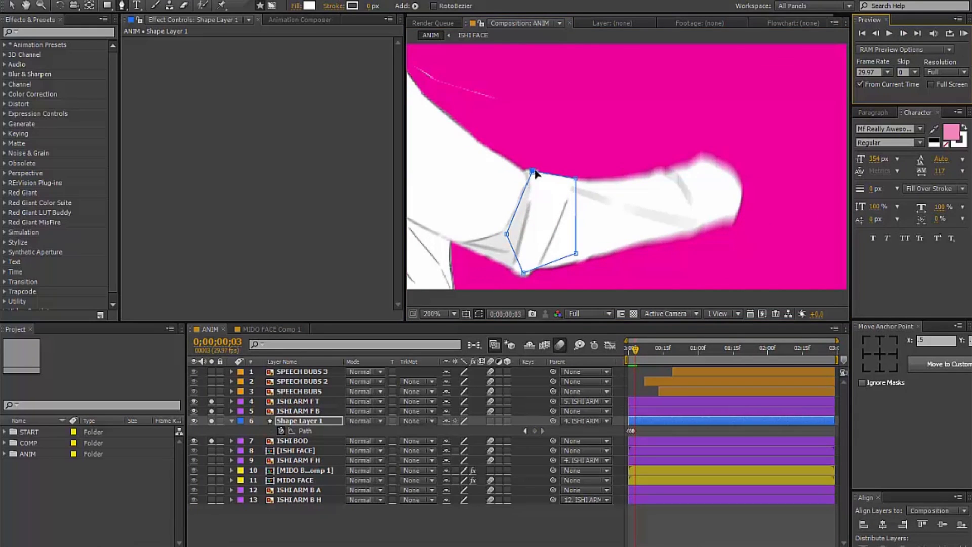
click(902, 35)
click(903, 33)
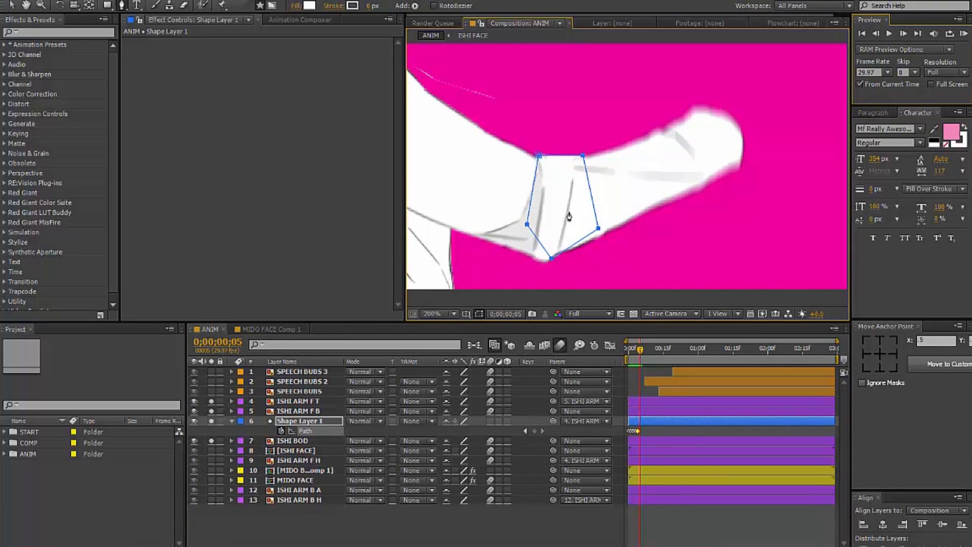
click(903, 33)
click(903, 33)
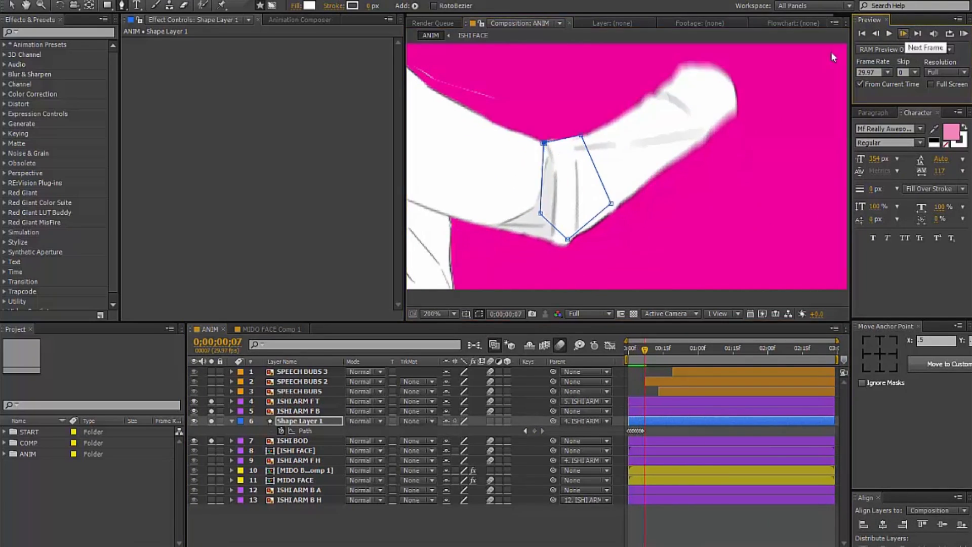
click(897, 34)
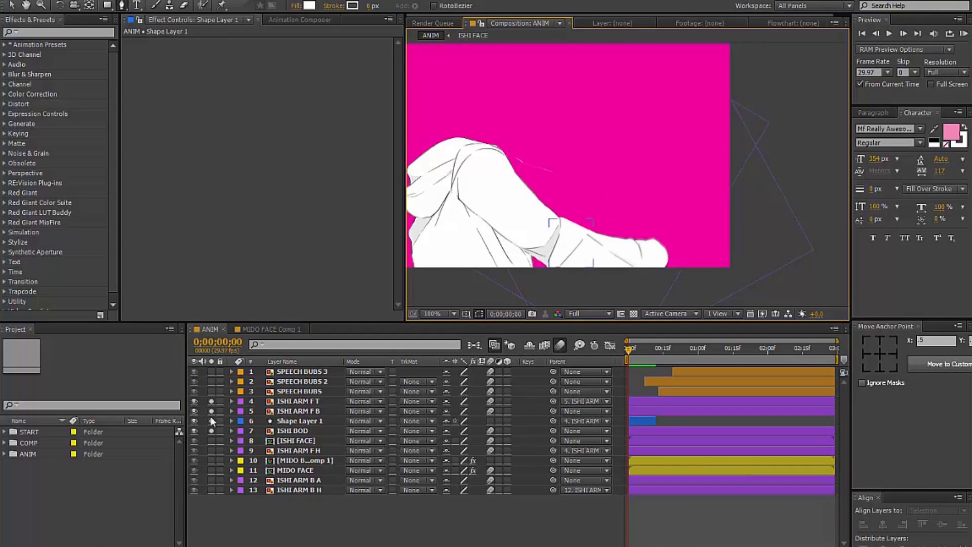
Solo ISHI BOD, draw a white shape filling its missing shoulder, send it to the bottom of the layers and preview
click(293, 430)
key(period)
key(m)
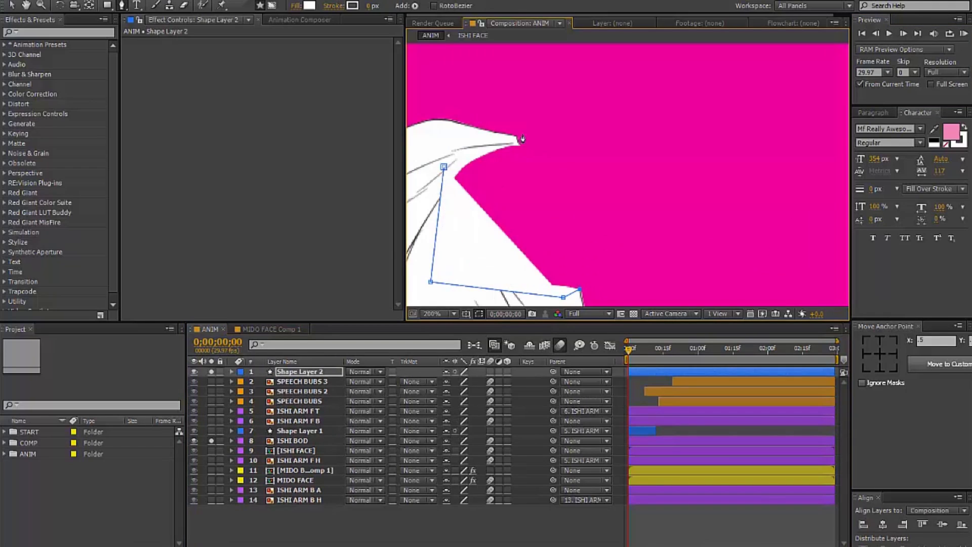
click(575, 283)
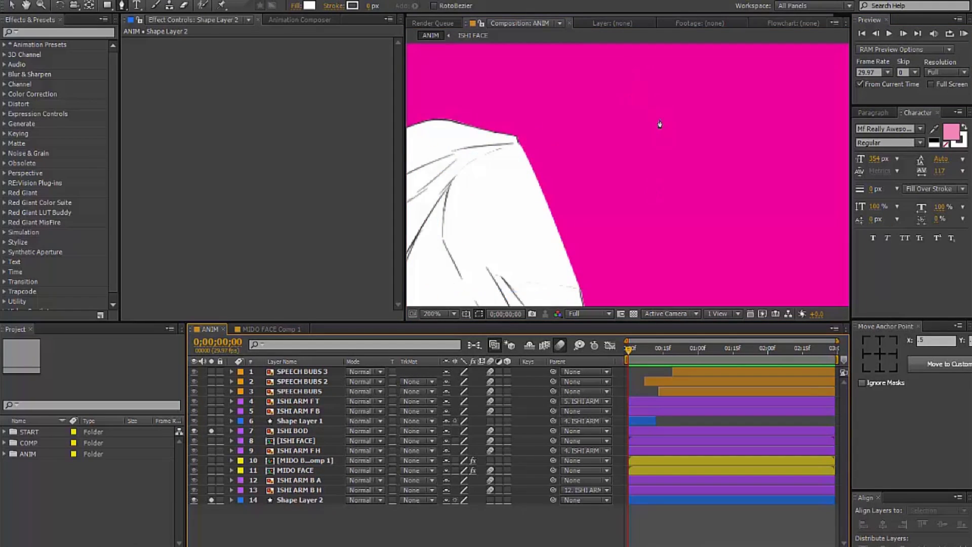
key(comma)
key(KP_0)
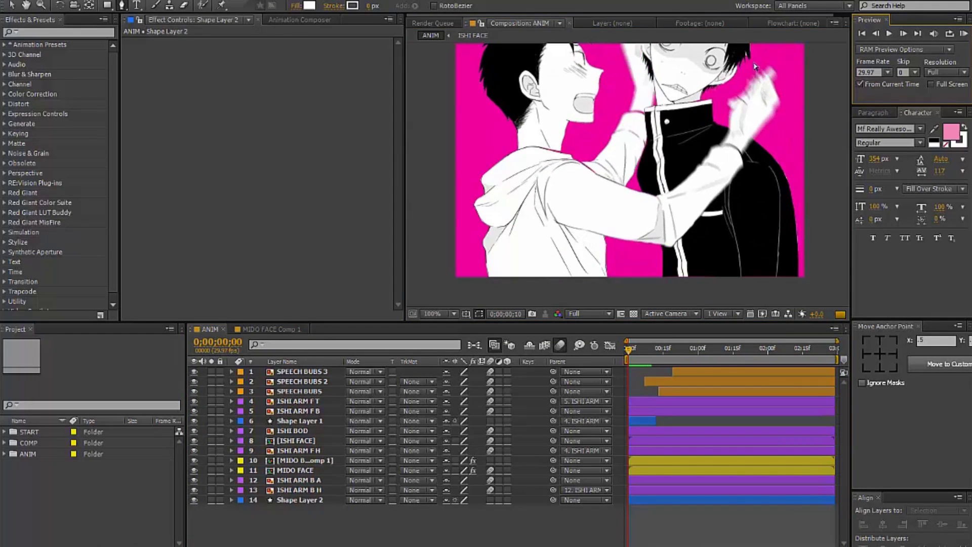
Draw a white shape extending ISHI ARM B A's upper end, parent it to that arm and place it beneath ISHI ARM B H
click(226, 487)
click(211, 480)
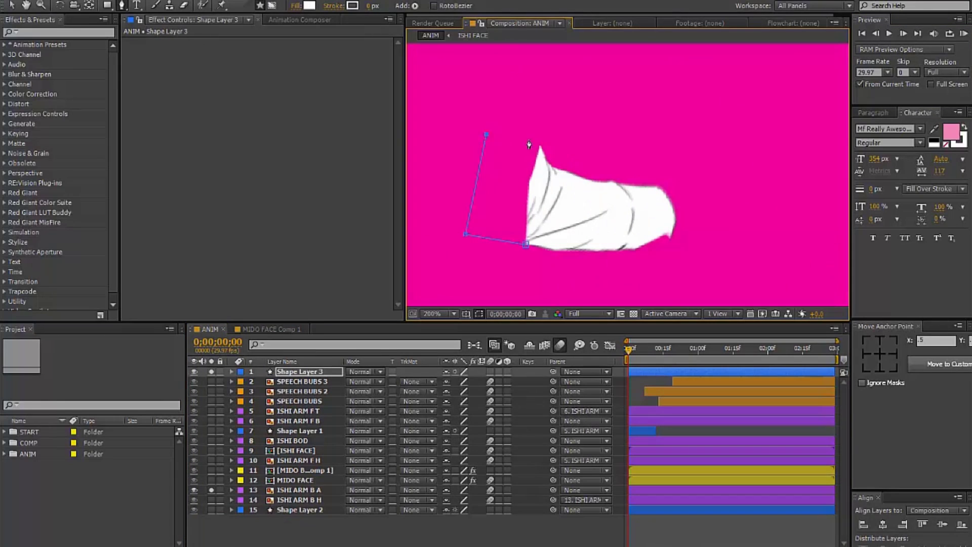
click(533, 135)
drag(299, 372, 554, 494)
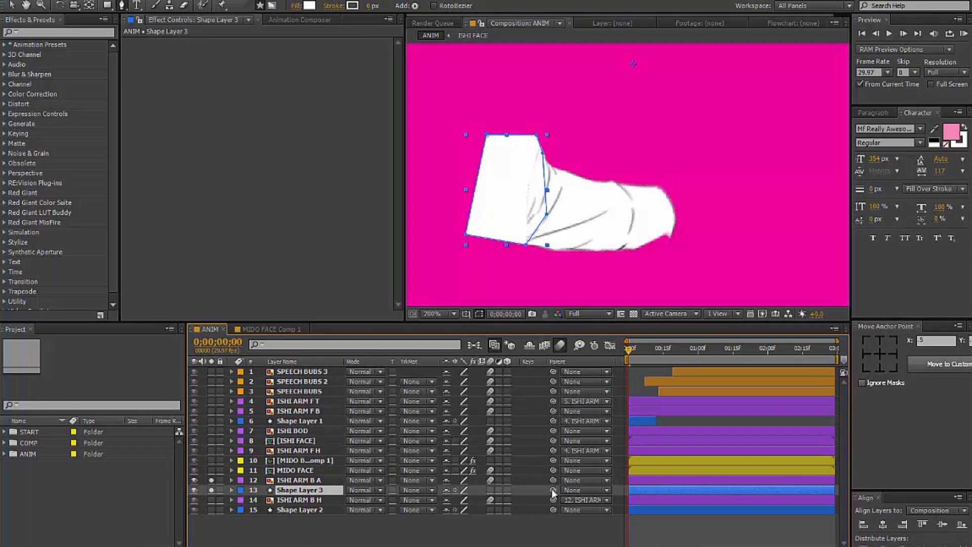
drag(324, 507, 324, 505)
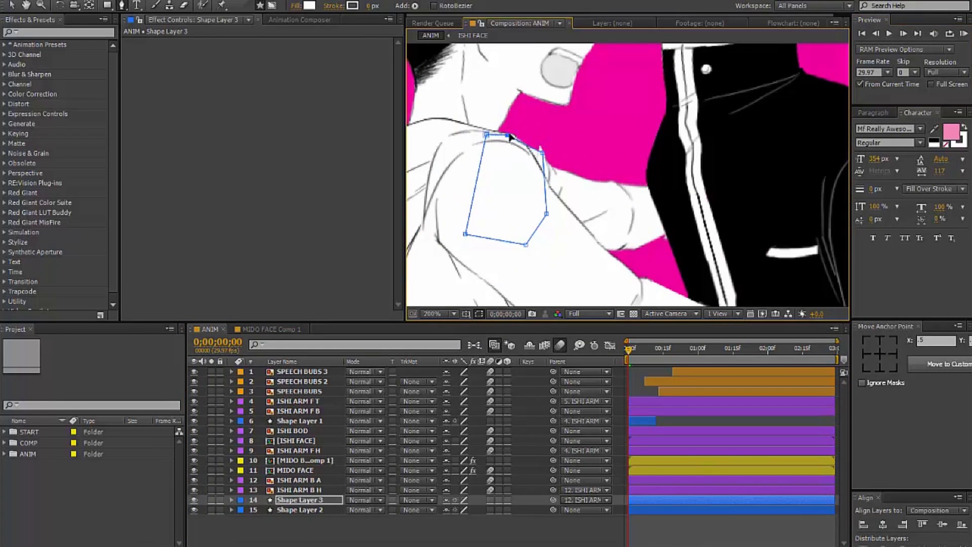
Adjust Shape Layer 3's upper points to fit behind ISHI's shoulder and preview the arm animation
scroll(593, 200, up, 1)
scroll(630, 206, down, 2)
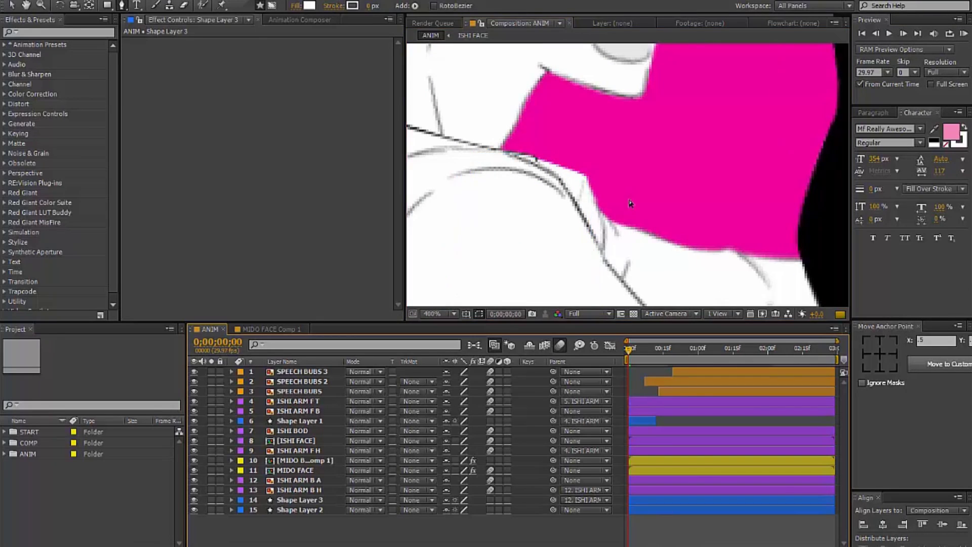
click(789, 142)
key(KP_0)
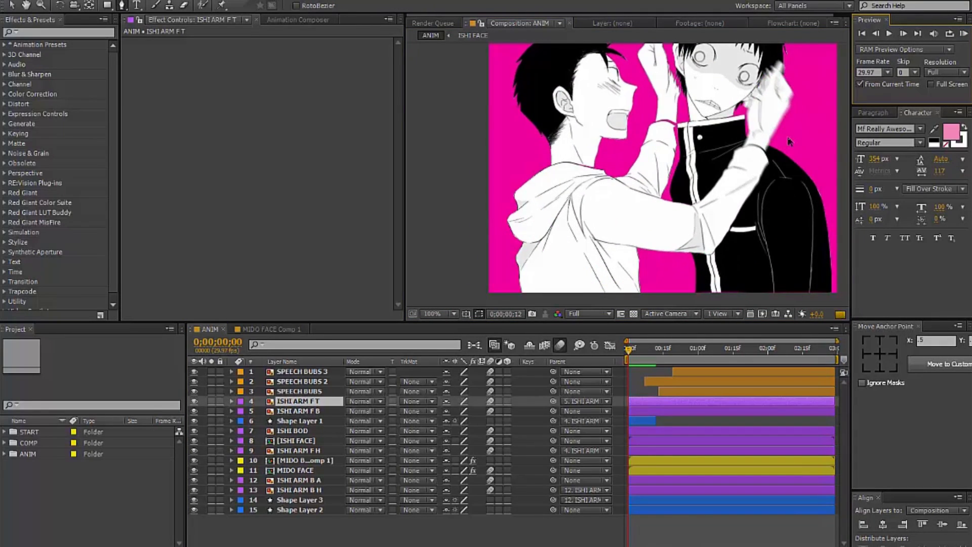
Retouch the wrist edge of ISHI ARM B H with a 5 px white brush in its layer view and preview ANIM
double_click(299, 490)
click(155, 5)
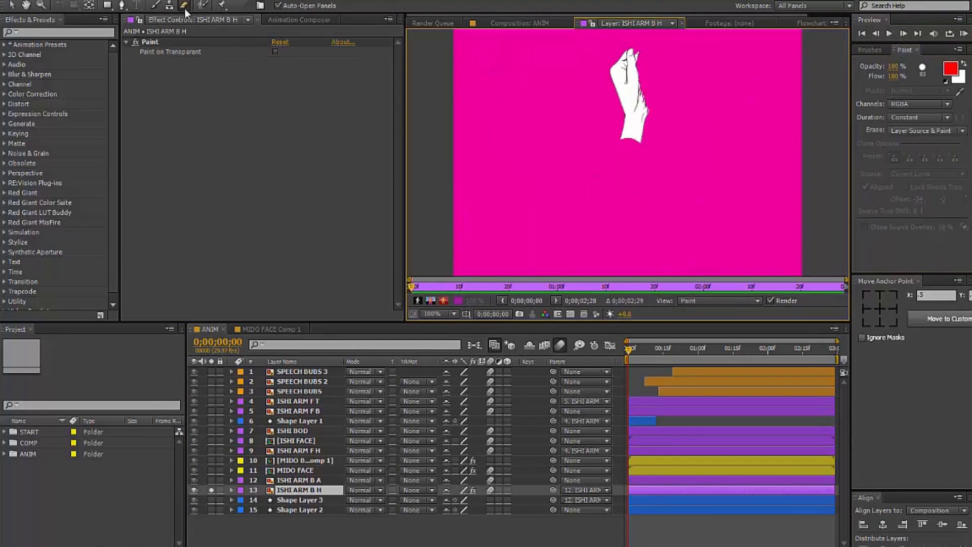
scroll(618, 140, up, 4)
scroll(672, 173, down, 5)
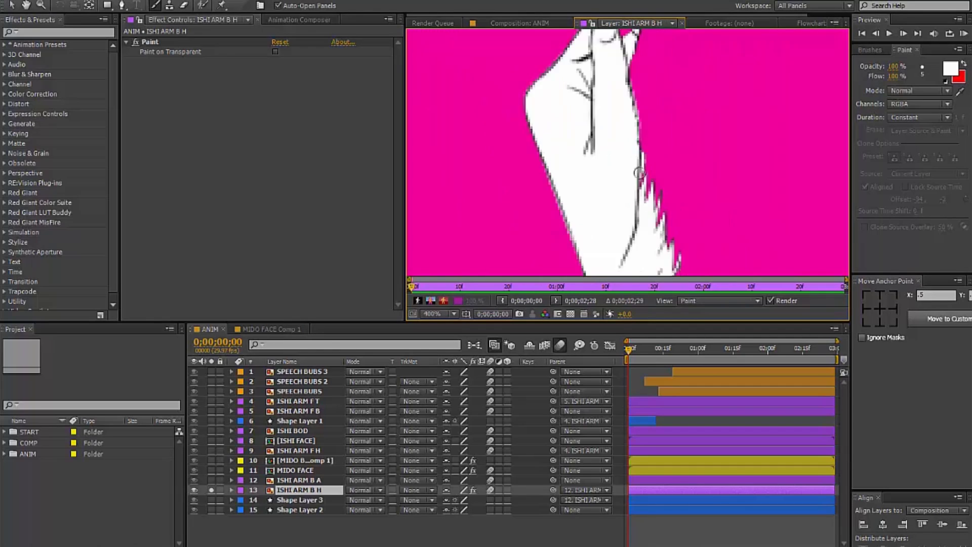
key(KP_0)
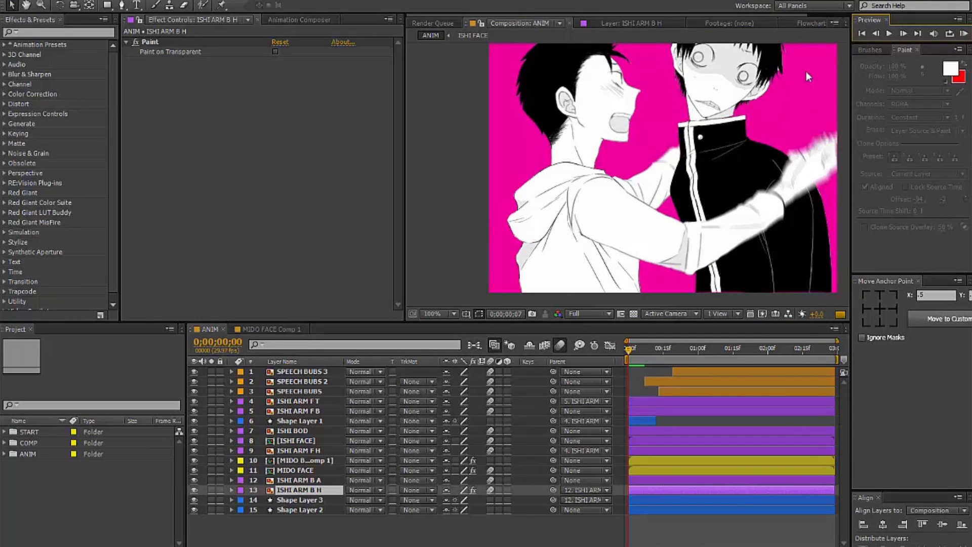
Reveal the rotation keyframes of ISHI ARM B A and ISHI ARM B H, adjust the final ones and preview
scroll(813, 126, down, 2)
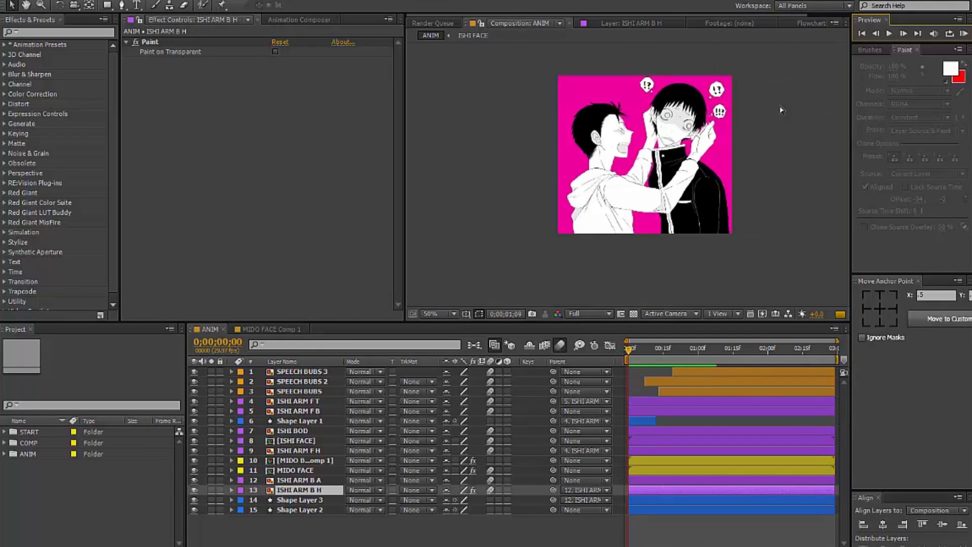
drag(669, 479, 672, 500)
drag(841, 490, 826, 509)
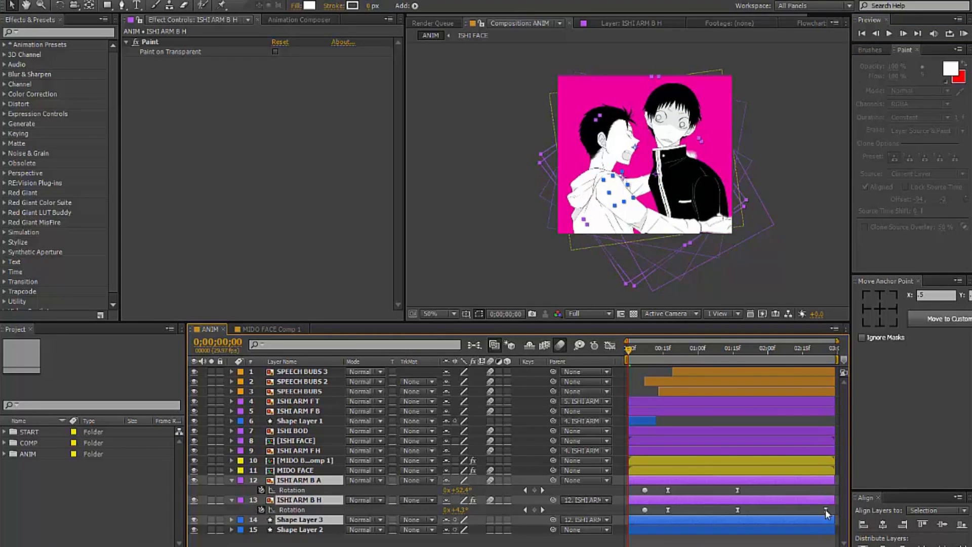
key(KP_0)
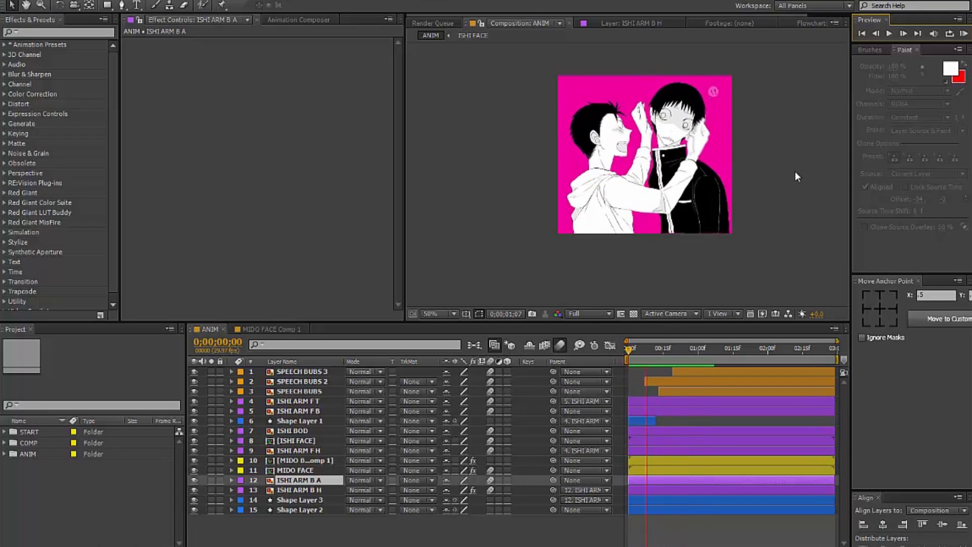
Extend the neck on FACE BASE in MIDO FACE Comp 1 with a 5 px light grey brush and preview ANIM
double_click(296, 470)
double_click(295, 500)
key(ctrl+b)
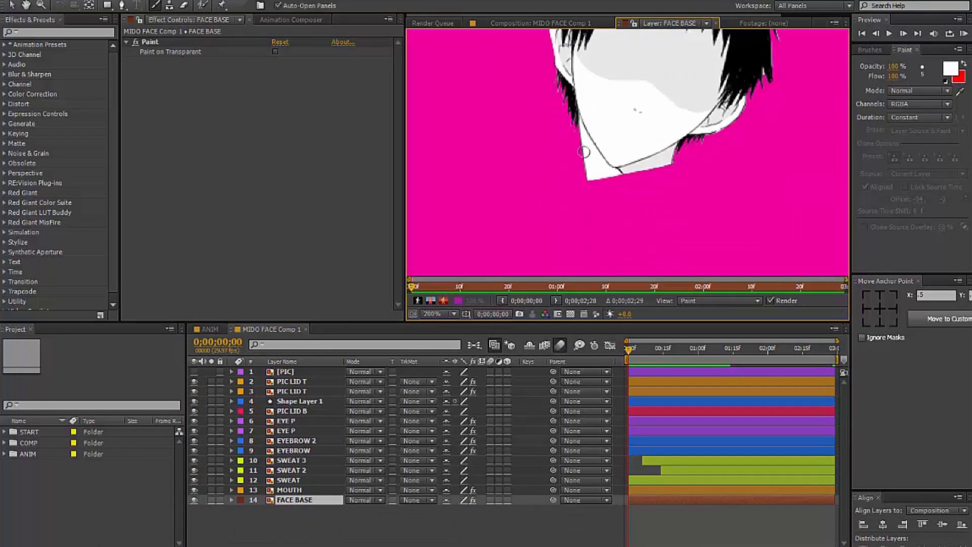
scroll(584, 152, up, 3)
drag(677, 188, 562, 199)
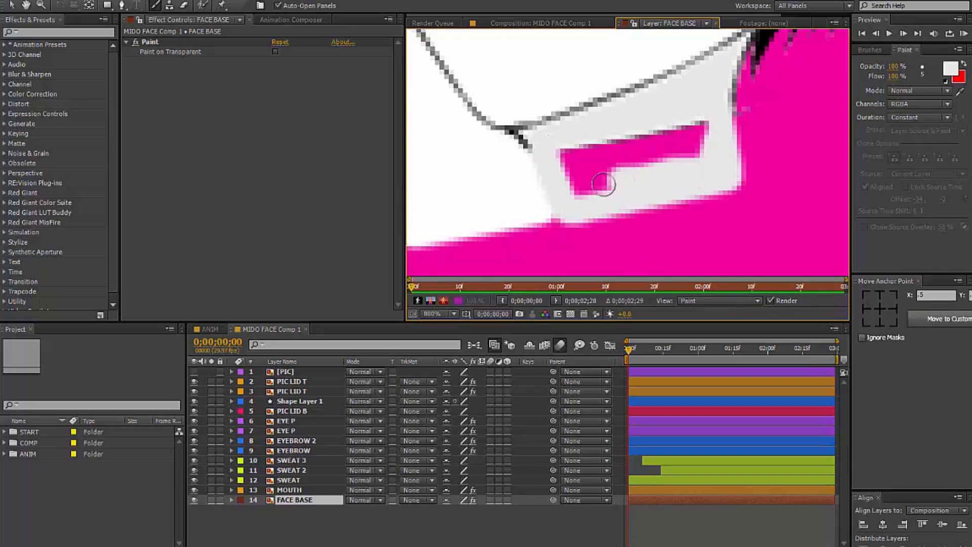
scroll(628, 151, down, 3)
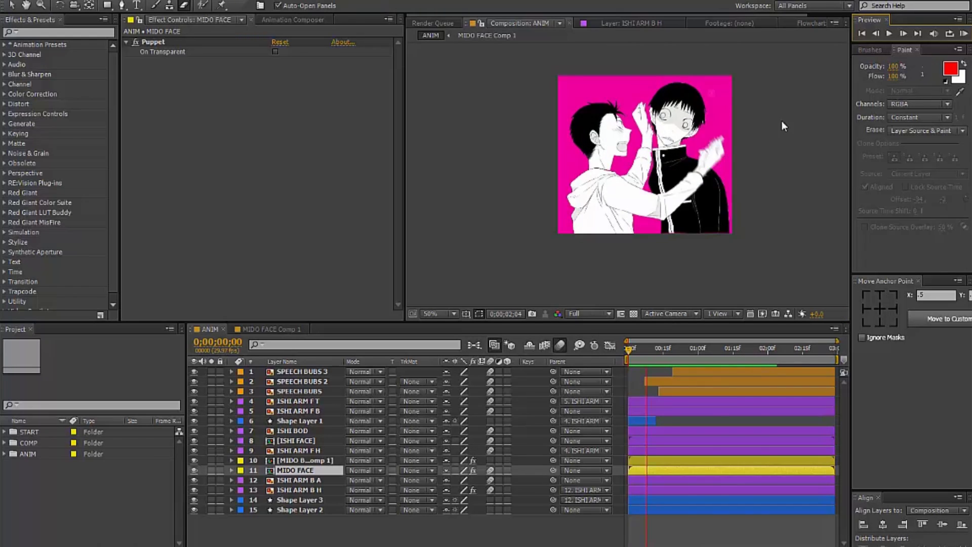
key(space)
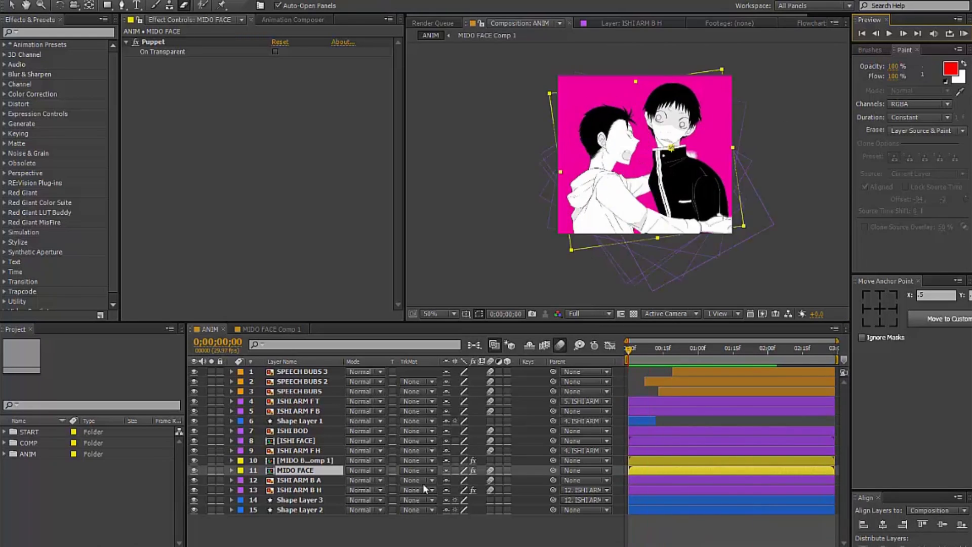
Fill in the missing finger and outer side of the hand on ISHI ARM B H with white paint in its layer view
double_click(423, 489)
mouse_move(699, 93)
mouse_down()
mouse_move(603, 217)
mouse_move(571, 212)
mouse_move(740, 235)
mouse_up()
drag(762, 189, 543, 146)
scroll(544, 145, down, 5)
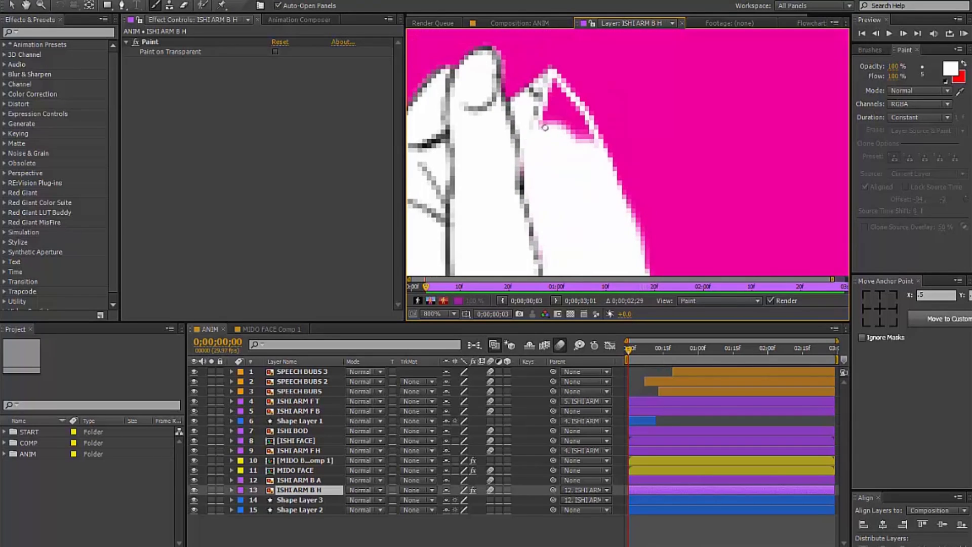
scroll(498, 105, up, 5)
Outline the newly filled edge of ISHI ARM B H with a sampled grey brush of 1 to 2 px and return to ANIM
alt+click(497, 105)
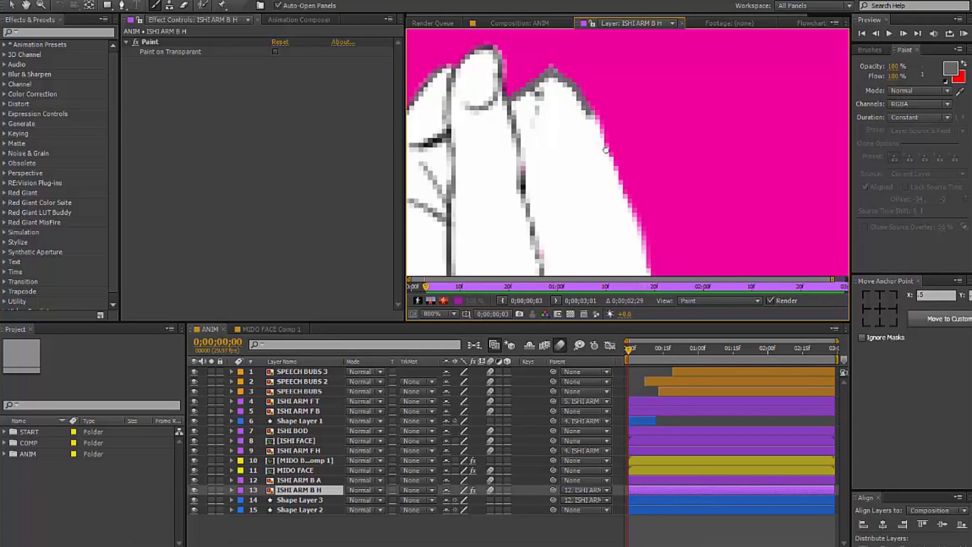
scroll(606, 150, down, 2)
drag(648, 130, 655, 86)
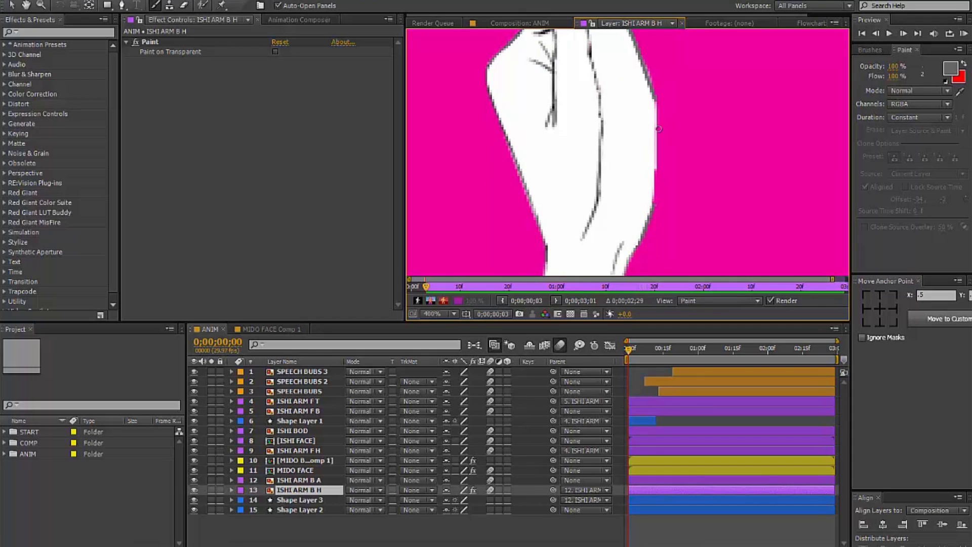
scroll(643, 96, down, 3)
scroll(600, 99, up, 3)
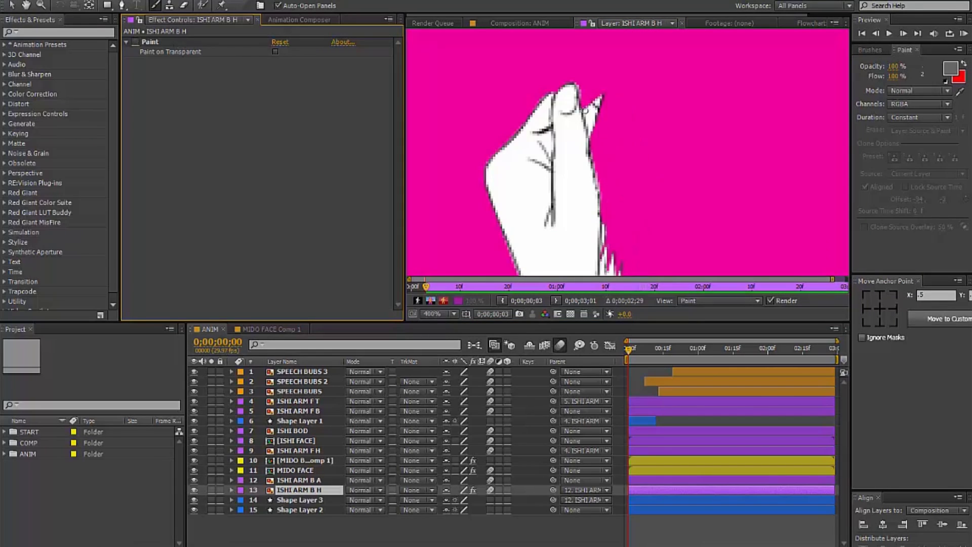
scroll(674, 151, down, 2)
scroll(674, 152, up, 2)
scroll(673, 152, down, 3)
click(519, 23)
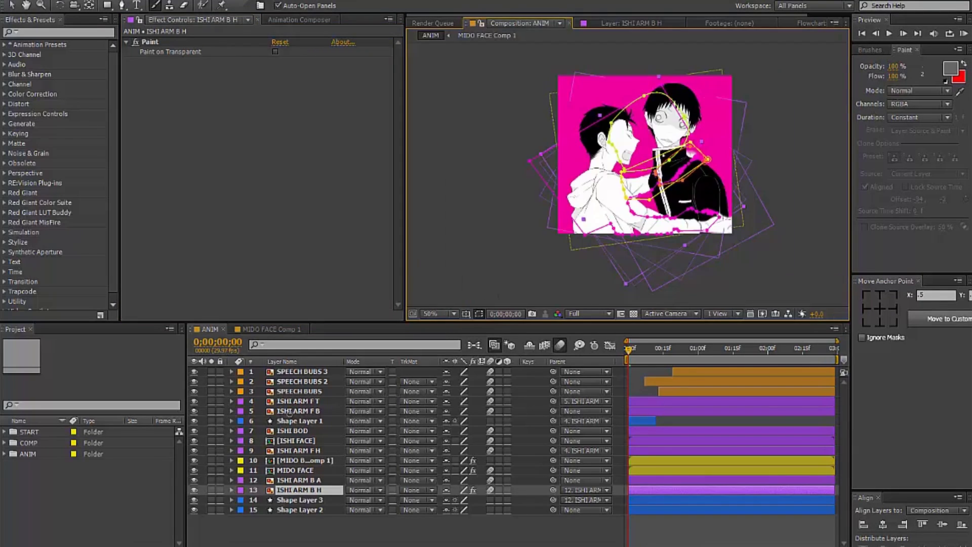
Paint the missing fingers of ISHI ARM F H in white with a 1 px dark grey outline and preview ANIM
click(288, 411)
double_click(298, 450)
drag(650, 130, 623, 212)
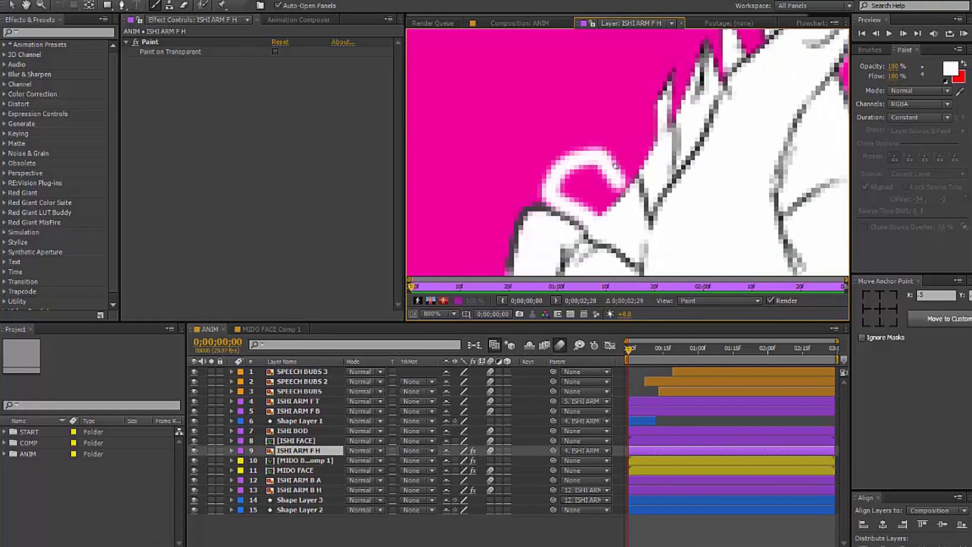
drag(598, 163, 591, 205)
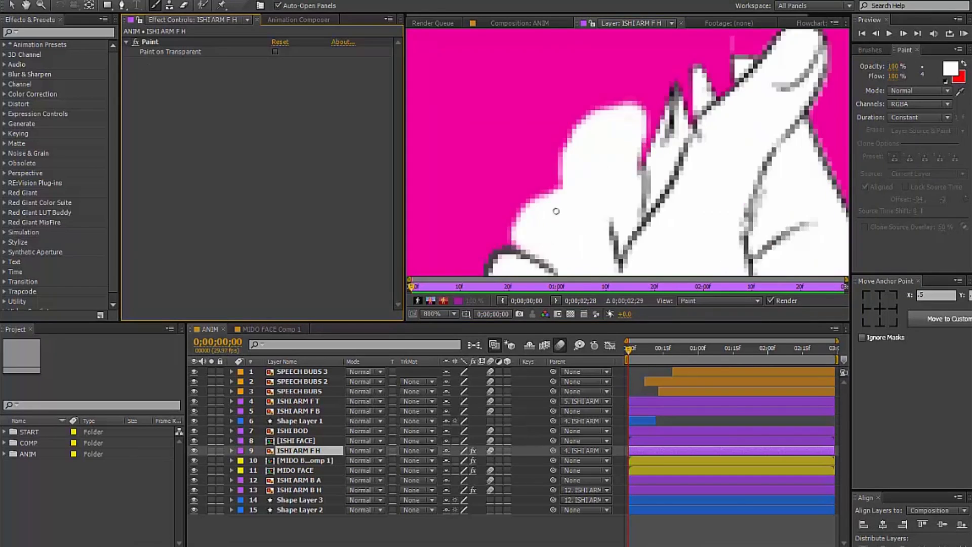
drag(556, 211, 483, 204)
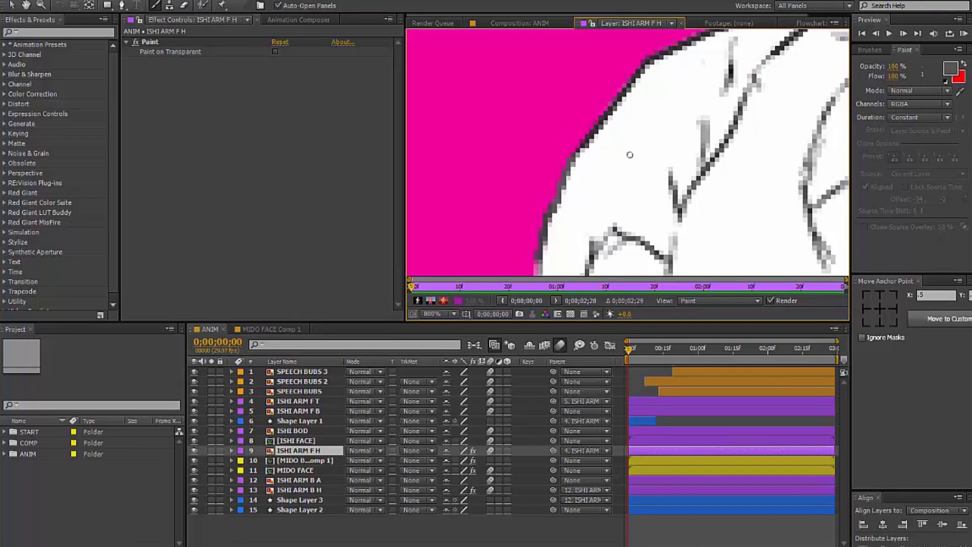
scroll(630, 154, down, 1)
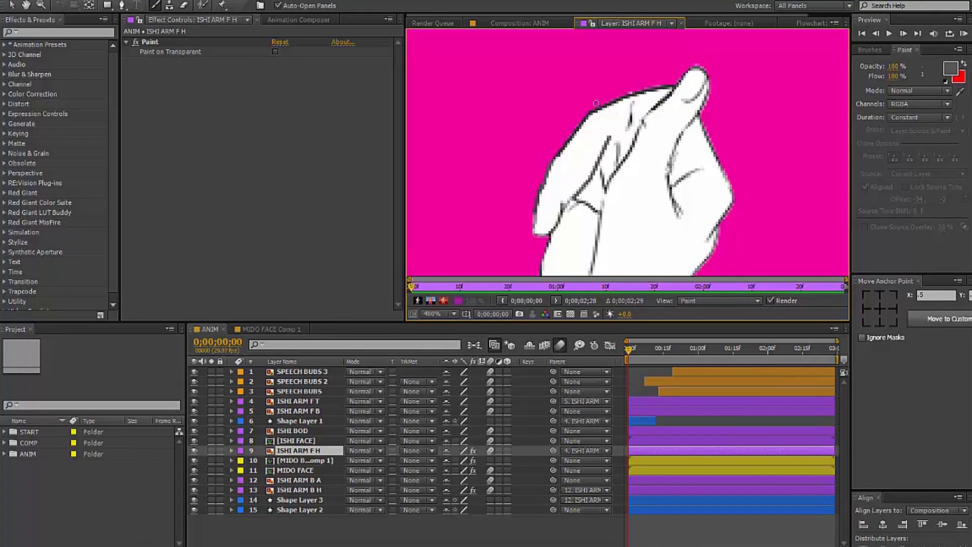
scroll(597, 103, down, 1)
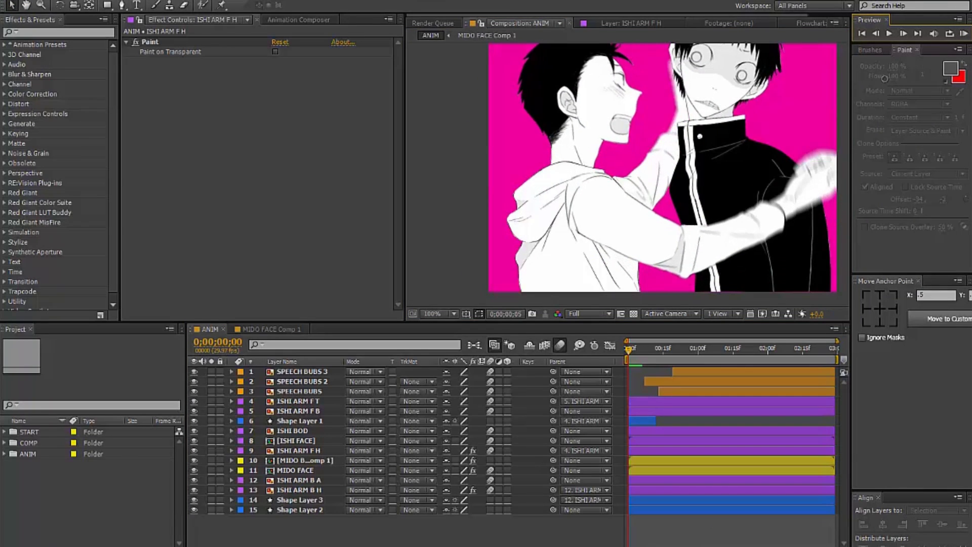
key(space)
key(comma)
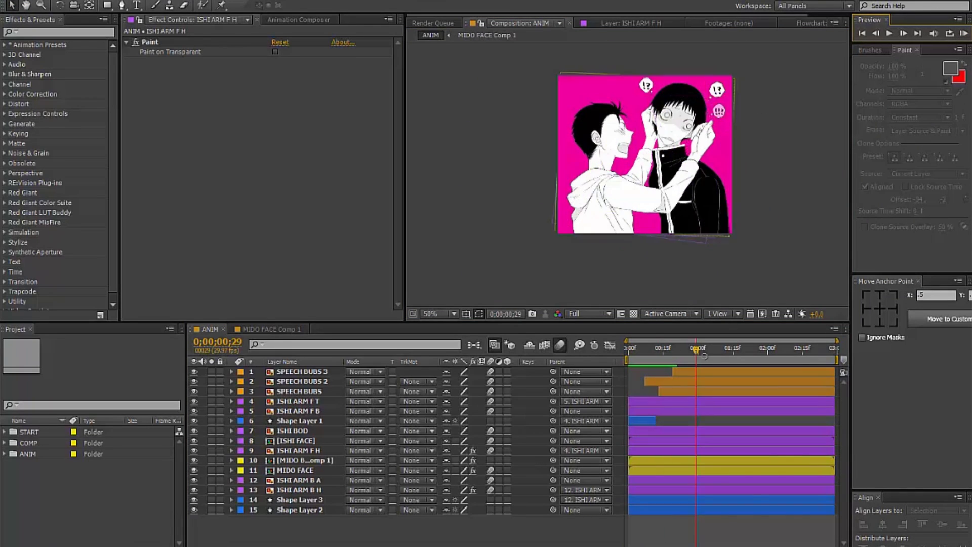
key(period)
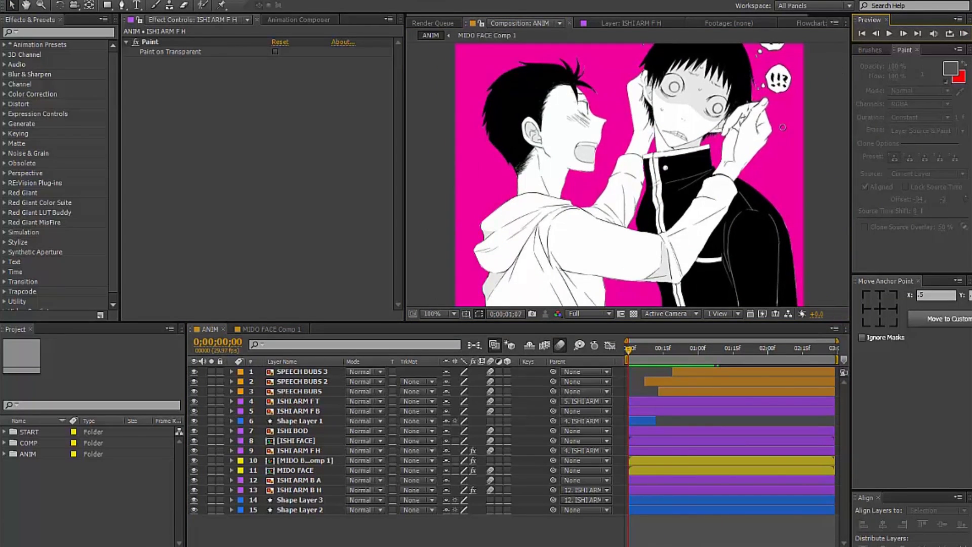
Solo MIDO FACE and draw a closed mask around the jagged hair section above the ear next to ISHI's front hand
click(295, 470)
key(period)
key(period)
key(period)
key(g)
click(581, 235)
click(596, 197)
key(period)
click(580, 253)
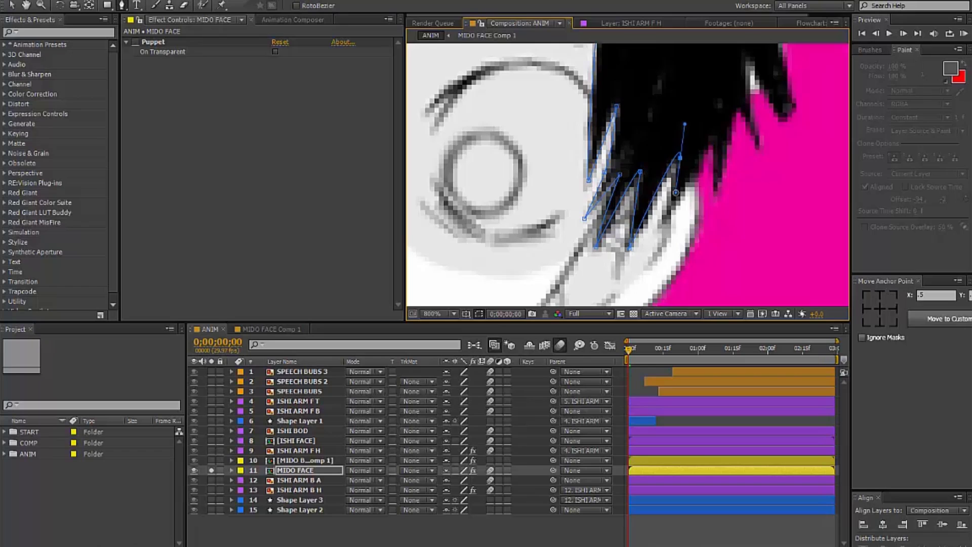
key(comma)
key(comma)
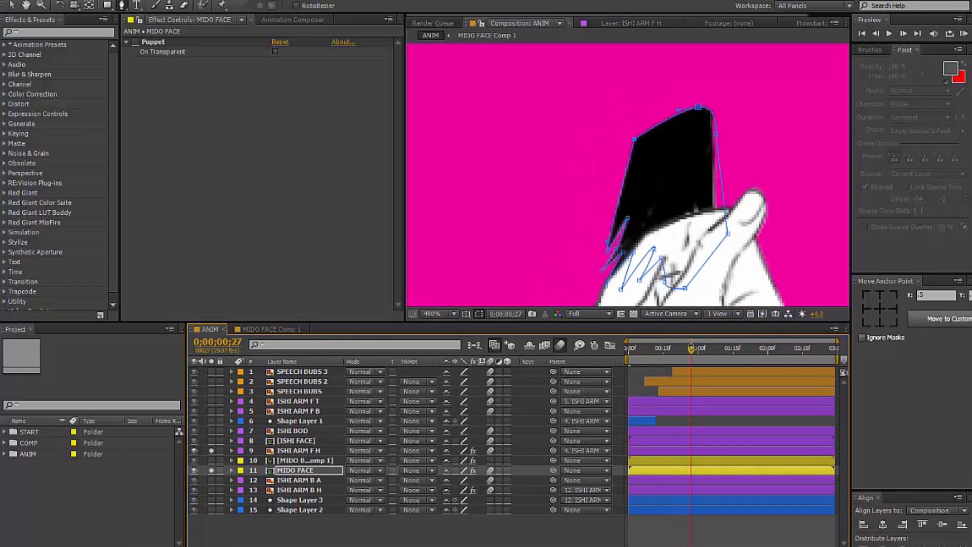
Duplicate MIDO FACE as MIDO HAIR and cut the masked hair section out of the MIDO FACE layer
key(ctrl+d)
key(Return)
text(MIDO HAIR)
key(Return)
key(ctrl+Down)
key(m)
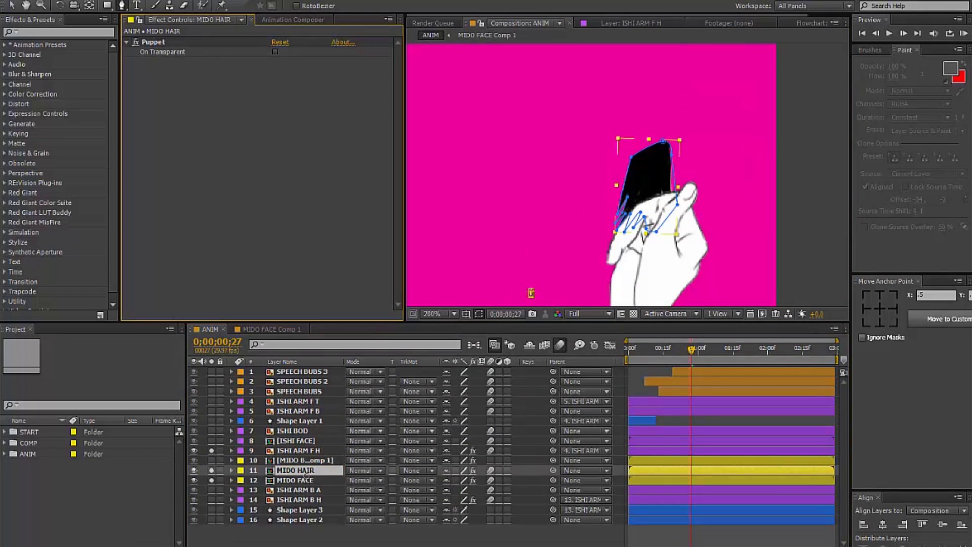
click(294, 470)
key(ctrl+Up)
key(ctrl+Up)
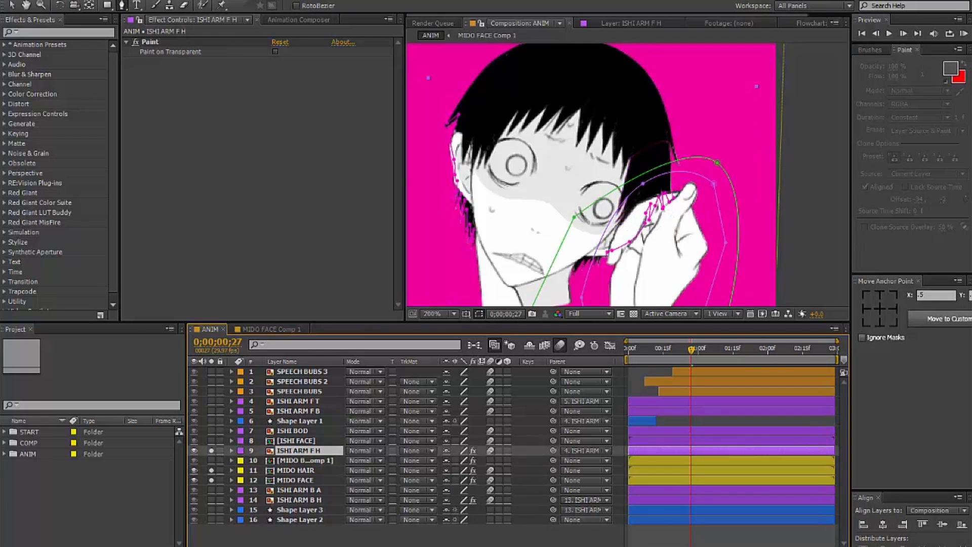
Solo ISHI ARM F H and draw a mask tracing the thumb down to the palm
scroll(612, 279, up, 2)
scroll(618, 175, up, 2)
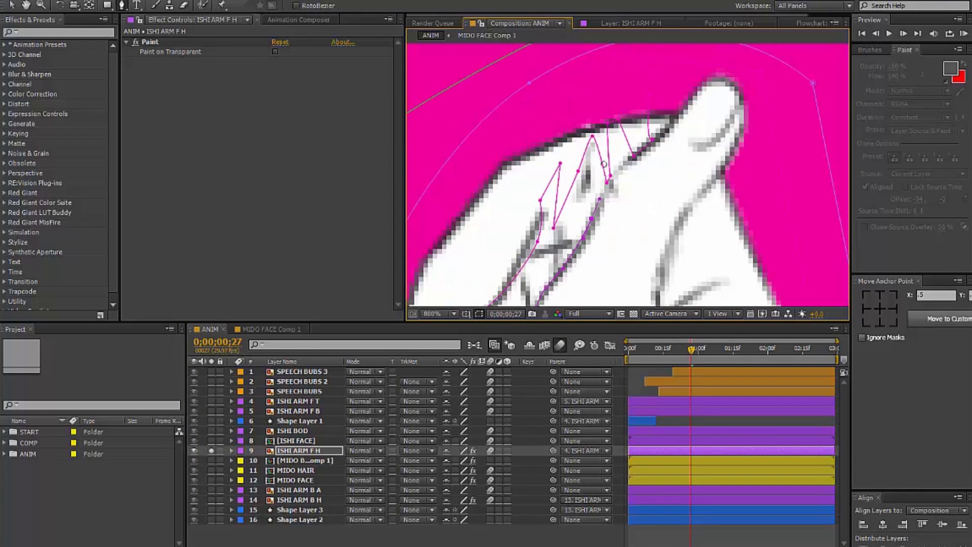
scroll(618, 175, down, 2)
key(g)
click(683, 151)
click(657, 190)
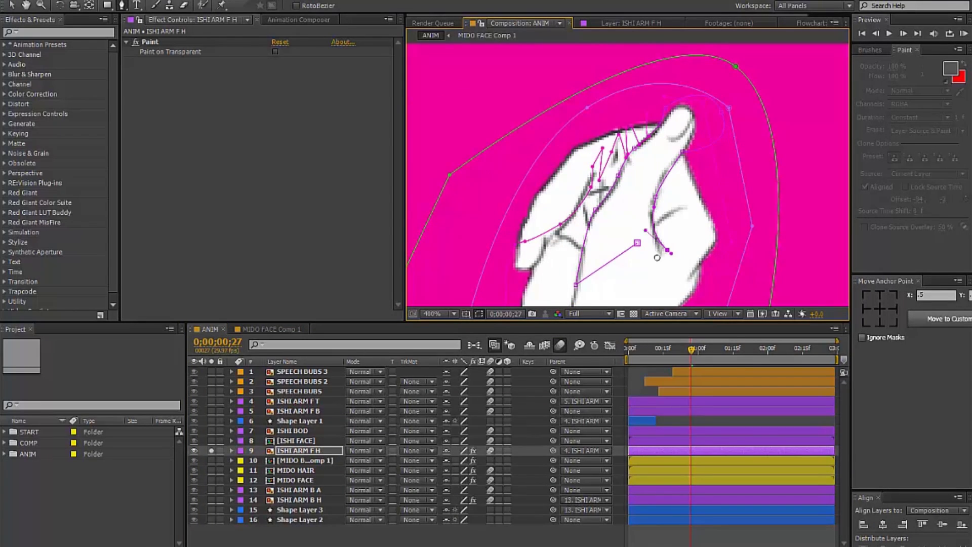
Duplicate ISHI ARM F H as ISHI ARM F H THUMB and place MIDO HAIR between the thumb and hand layers
key(ctrl+d)
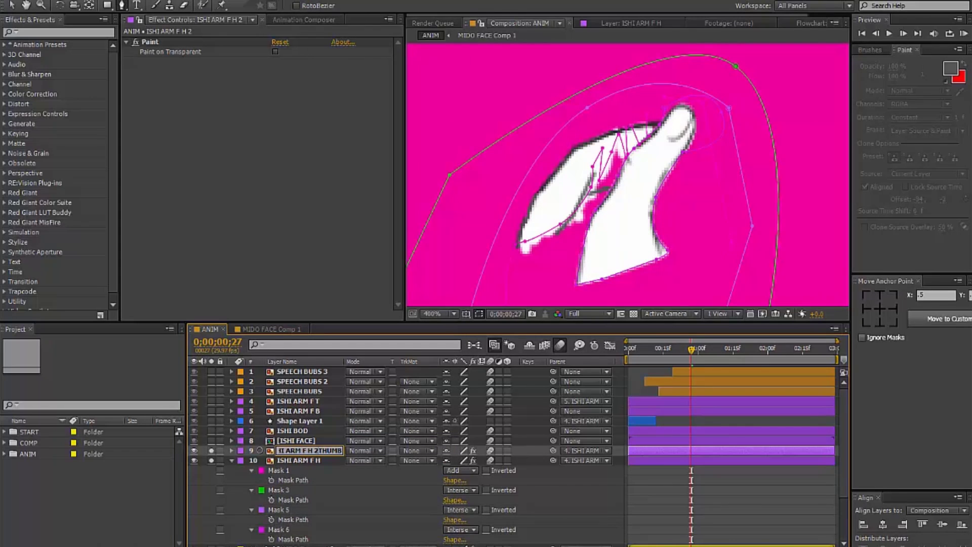
key(Return)
click(211, 451)
drag(296, 480, 297, 458)
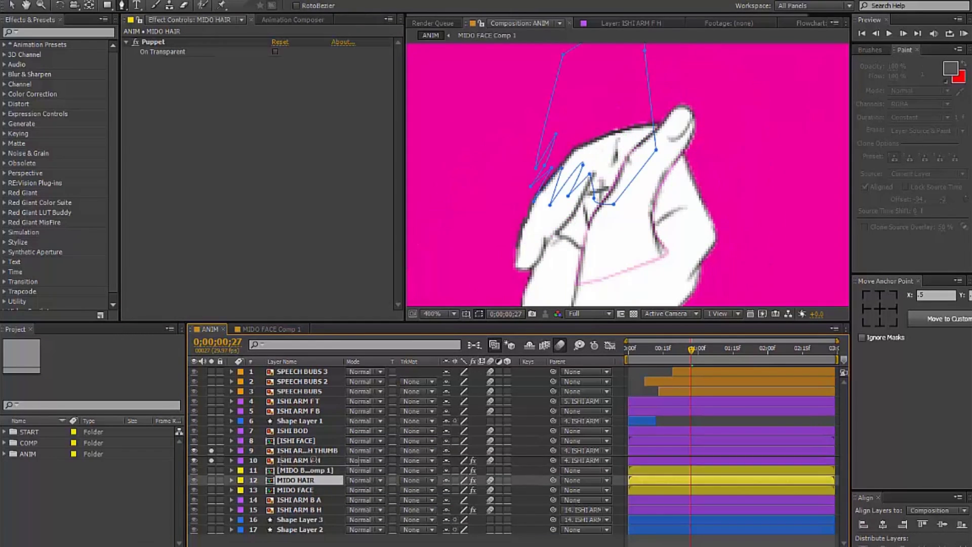
click(211, 460)
Preview the hair moving between the thumb and hand, and reveal the rotation keyframes of ISHI ARM F H
key(space)
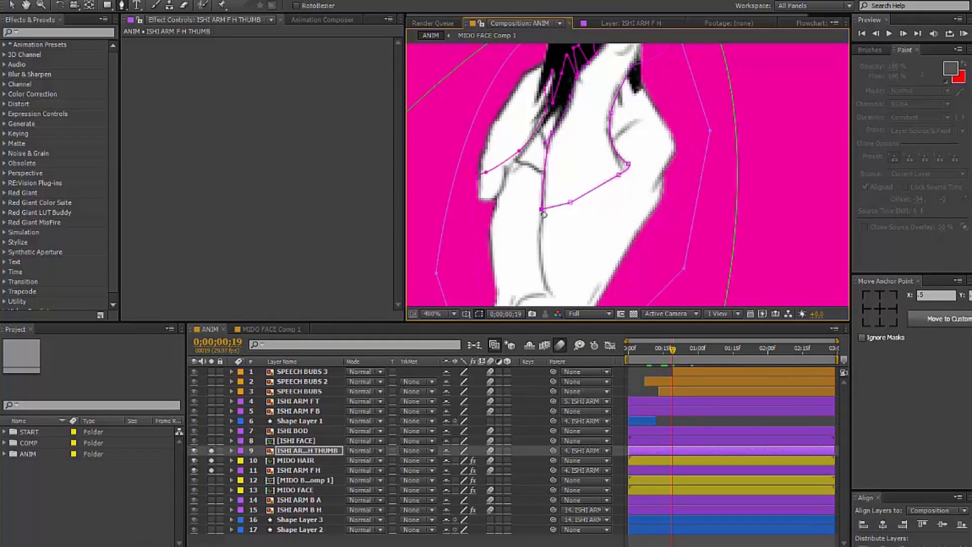
click(692, 415)
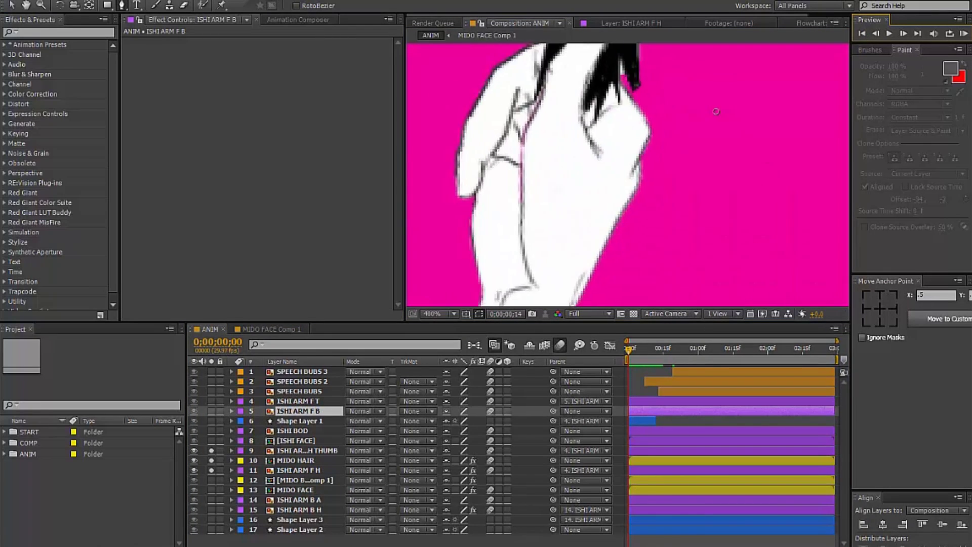
click(692, 470)
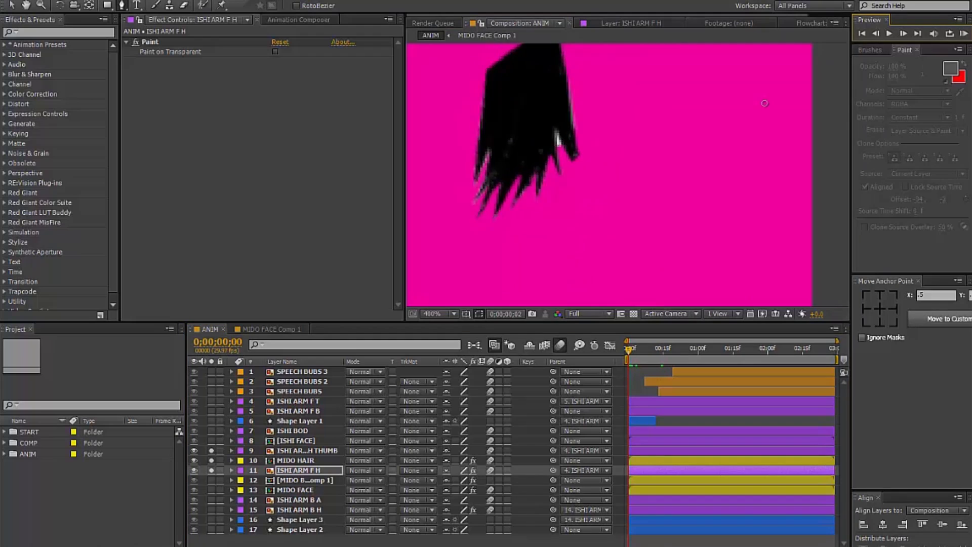
click(298, 510)
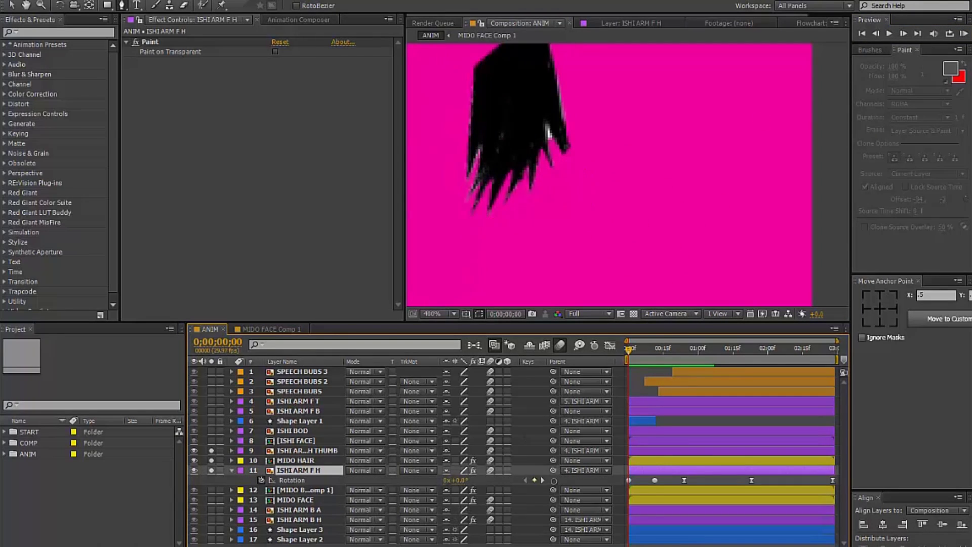
Add a puppet pin near the lower end of MIDO HAIR, keyframe its position to follow the hand and preview
click(298, 460)
key(ctrl+p)
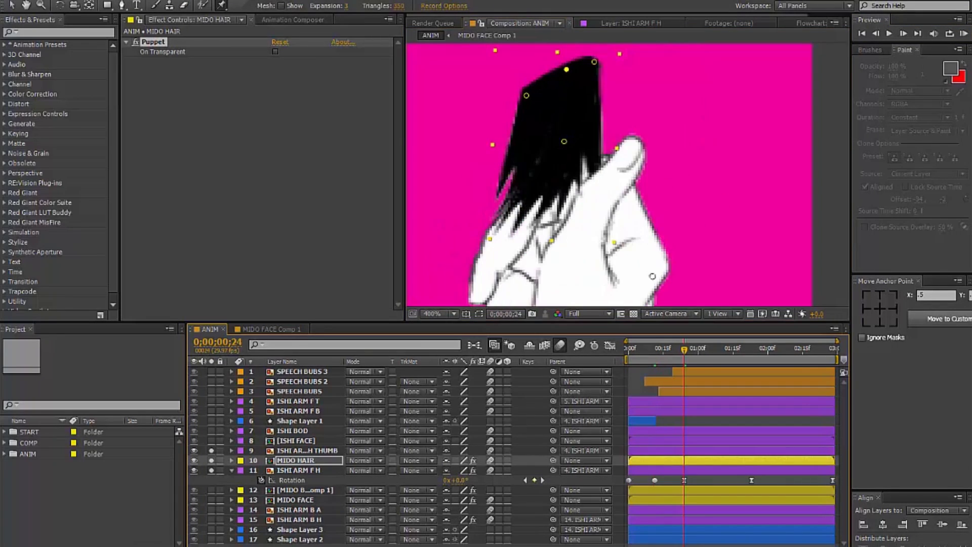
click(559, 135)
mouse_move(559, 135)
mouse_down()
mouse_move(506, 185)
mouse_move(539, 194)
mouse_up()
key(u)
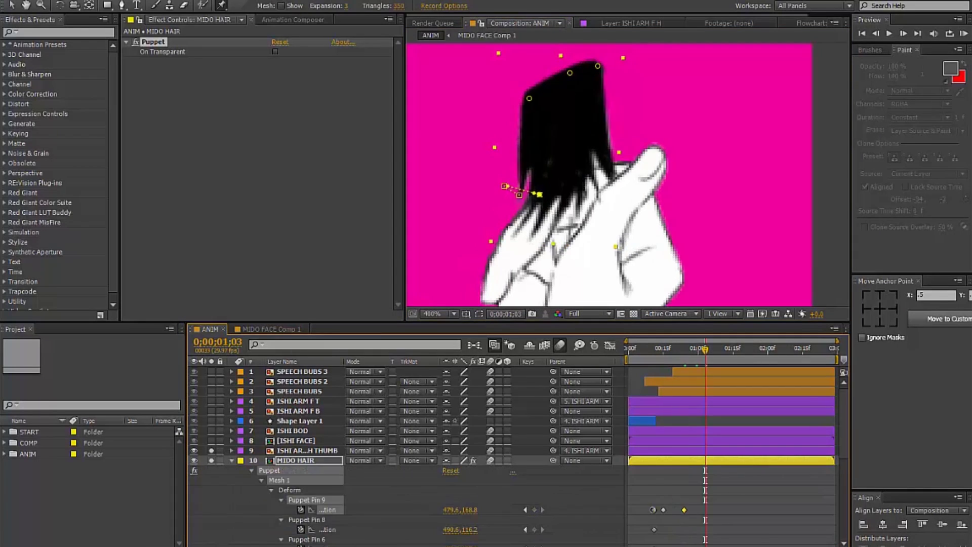
key(KP_0)
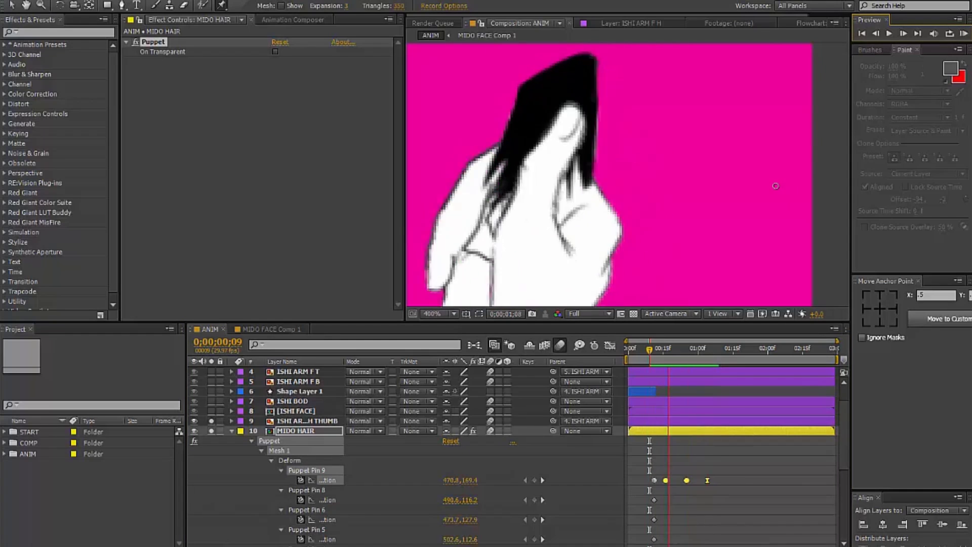
Shift the Puppet Pin 9 keyframes of MIDO HAIR earlier to start at 0;00;00;09 and preview all of ANIM
key(space)
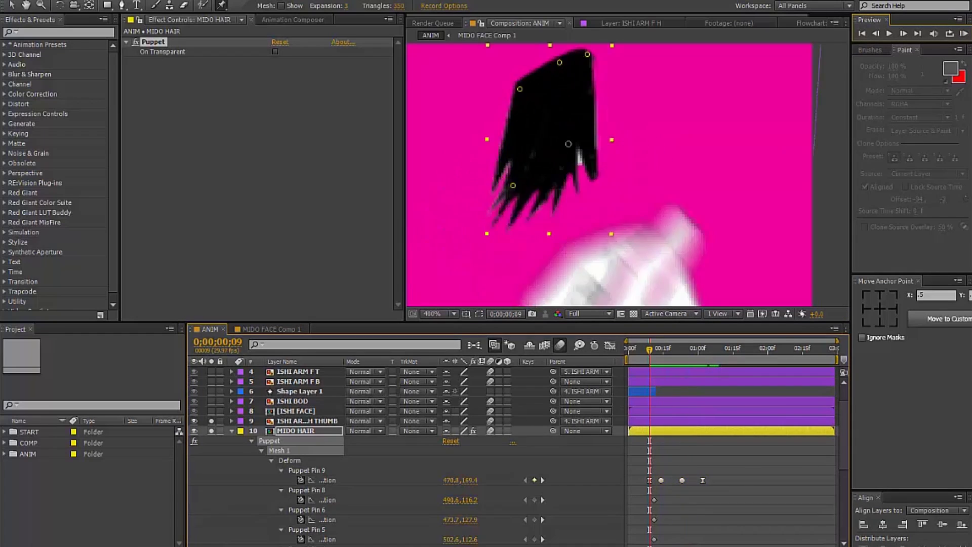
key(slash)
key(u)
key(KP_0)
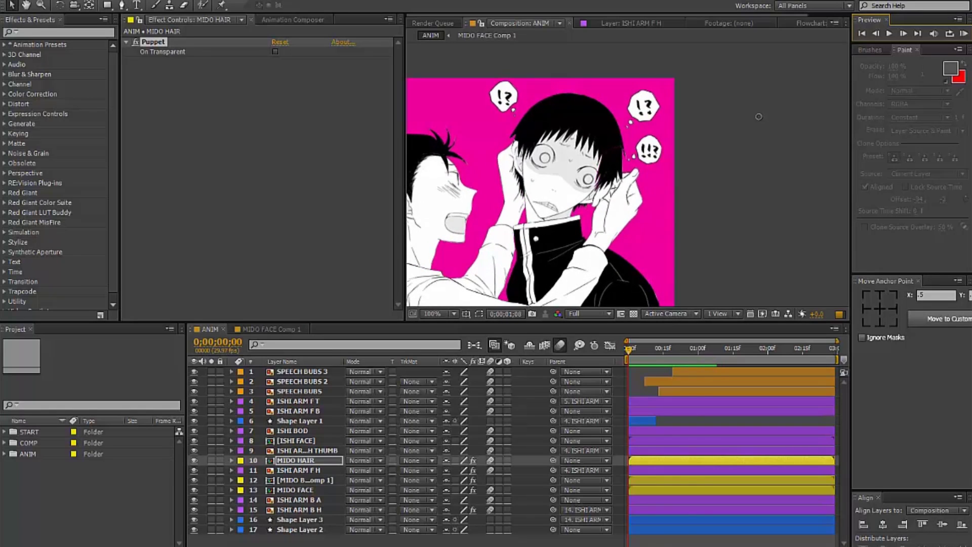
Draw a light grey shape filling the hair cutout in MIDO FACE, parent it to MIDO FACE and place it beneath
click(295, 489)
click(211, 490)
scroll(589, 203, up, 3)
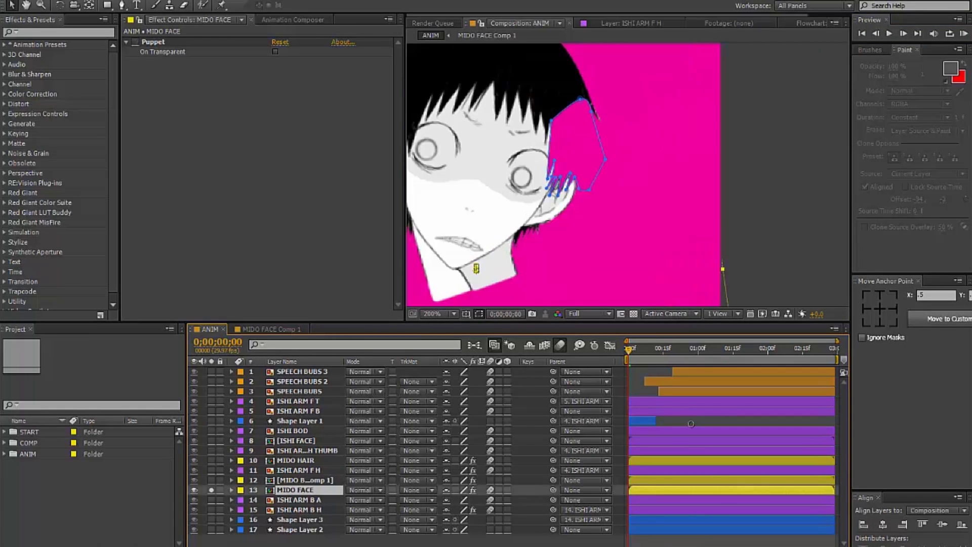
key(g)
click(589, 260)
click(545, 251)
click(609, 270)
drag(626, 191, 635, 134)
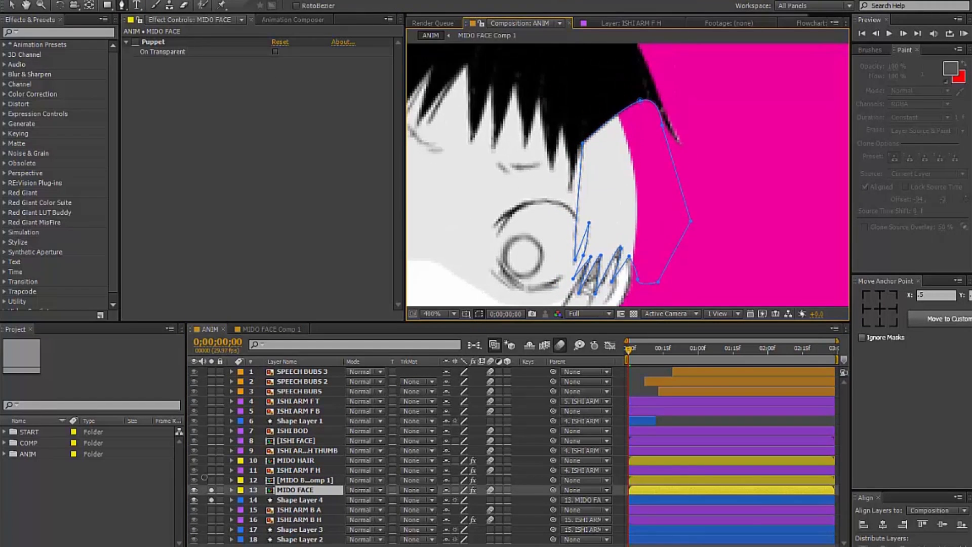
Show MIDO HAIR together with MIDO FACE and fill the gap at the hair cutout with black using Shape Layer 4
click(211, 460)
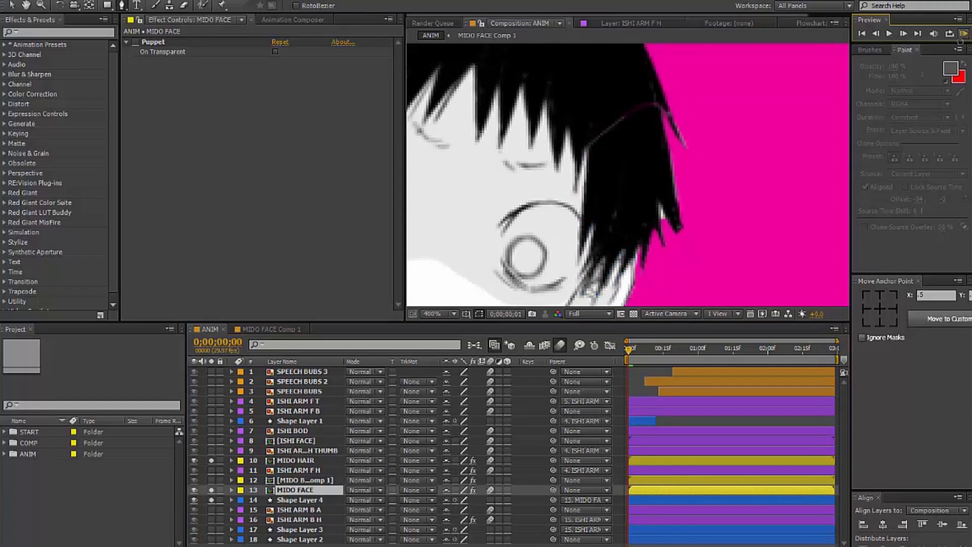
key(ctrl+Down)
click(309, 6)
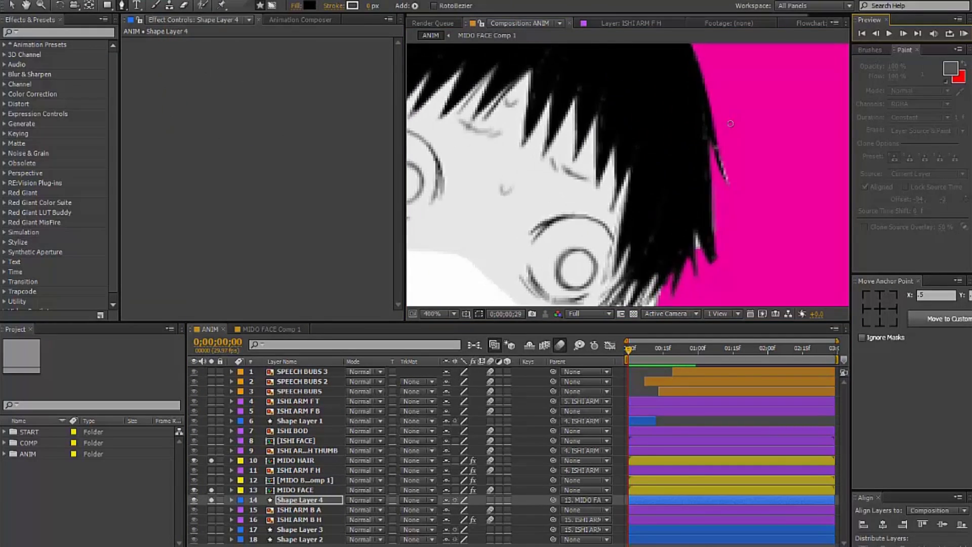
key(ctrl+Up)
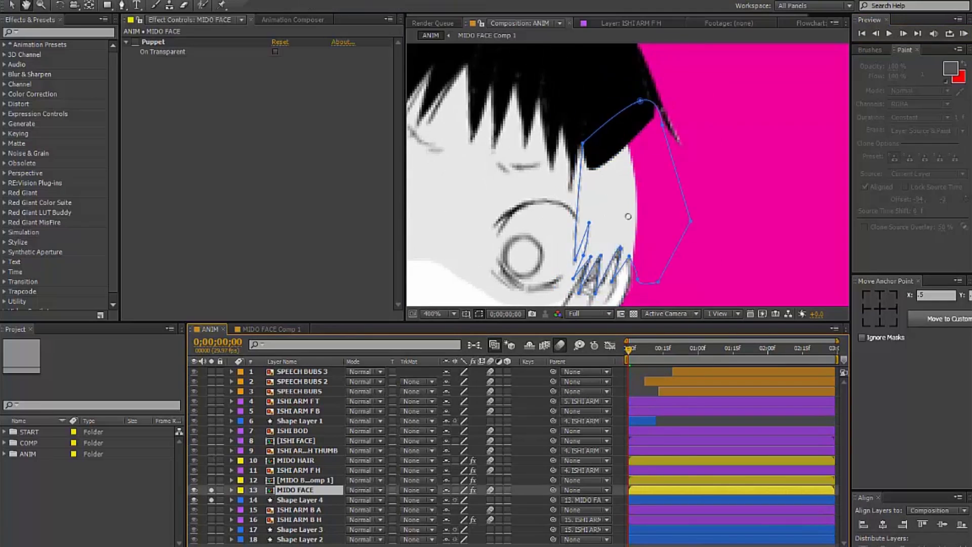
Refine the MIDO FACE mask path along the lower hair tips and preview the head
scroll(548, 244, up, 1)
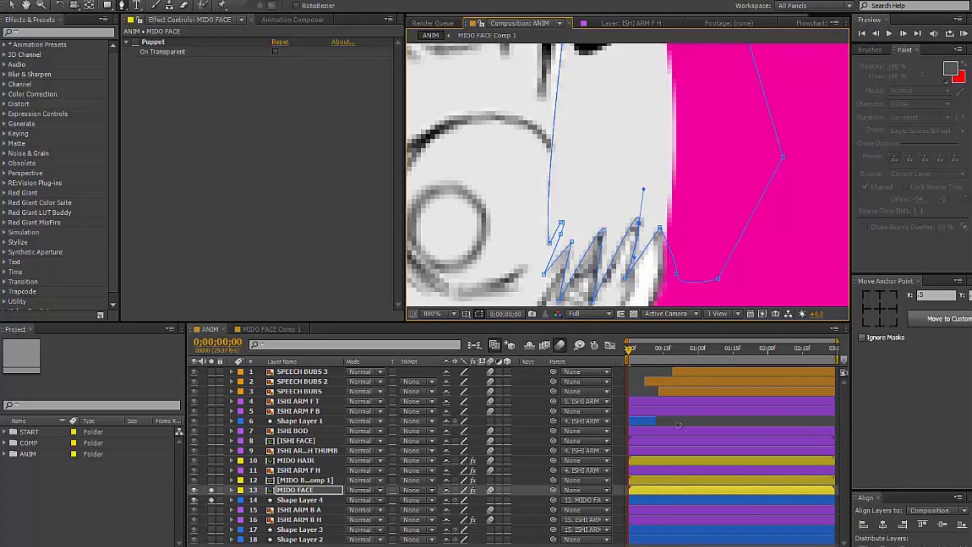
key(ctrl+shift+a)
key(comma)
key(comma)
key(comma)
key(KP_0)
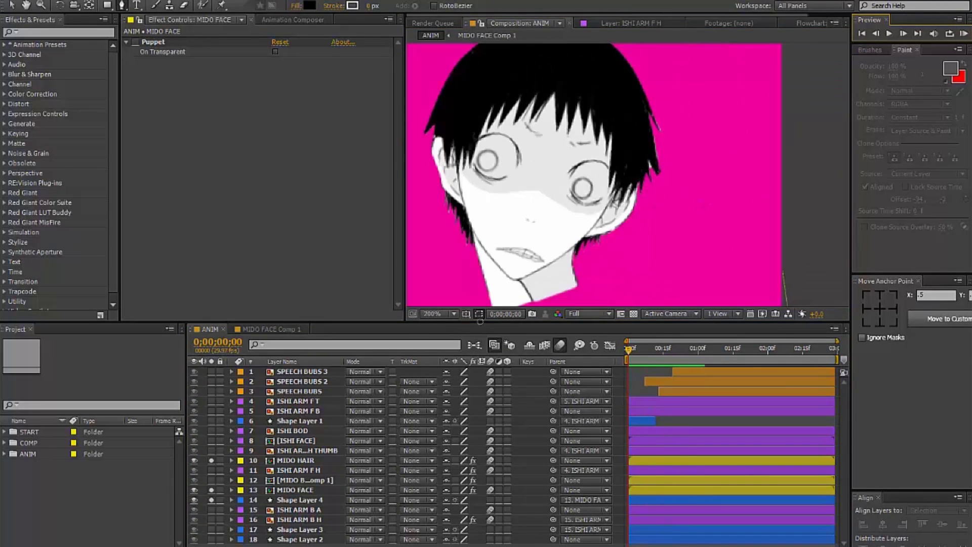
Give Shape Layers 1, 2 and 3 purple labels and Shape Layer 4 a yellow label, and preview the full ANIM composition
key(shift+slash)
click(298, 530)
shift+click(299, 539)
click(299, 421)
click(240, 421)
click(283, 272)
key(KP_0)
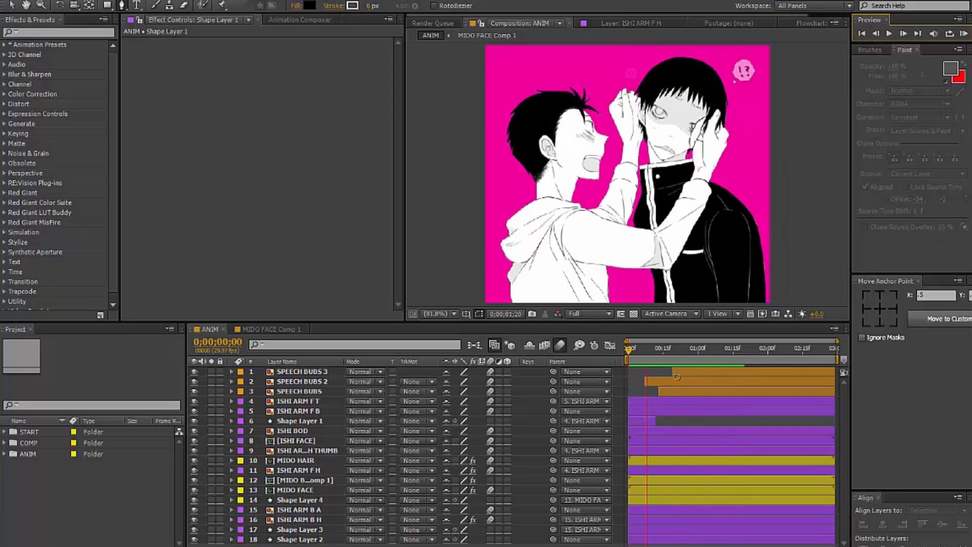
Paint dark grey finger lines and a curved outer contour onto the fist in ISHI ARM B H
double_click(299, 520)
key(ctrl+b)
scroll(630, 111, up, 6)
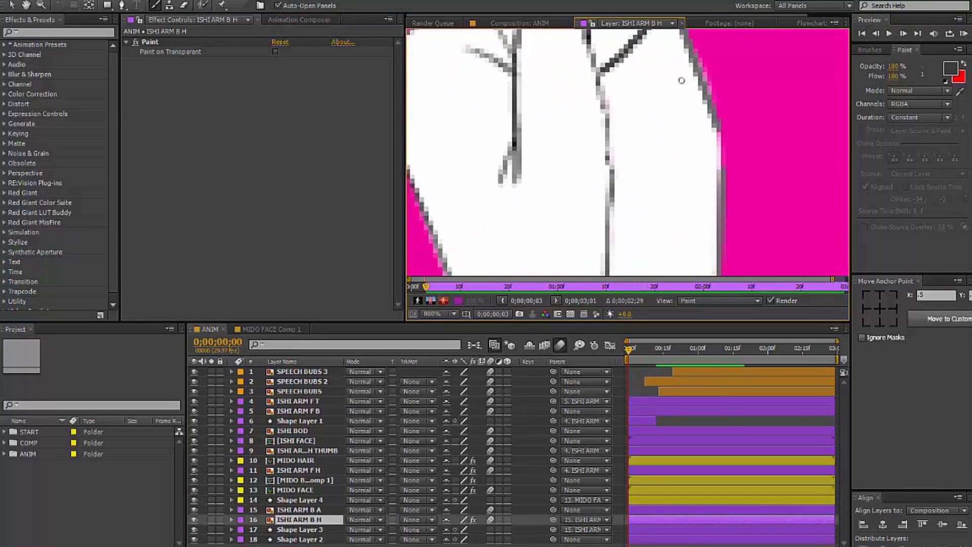
scroll(630, 111, down, 4)
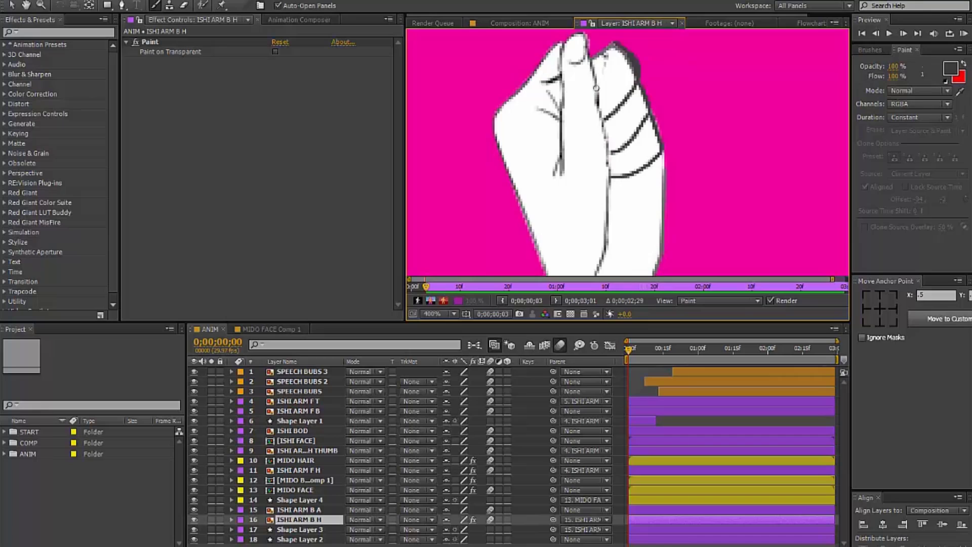
scroll(700, 129, up, 4)
drag(694, 128, 621, 177)
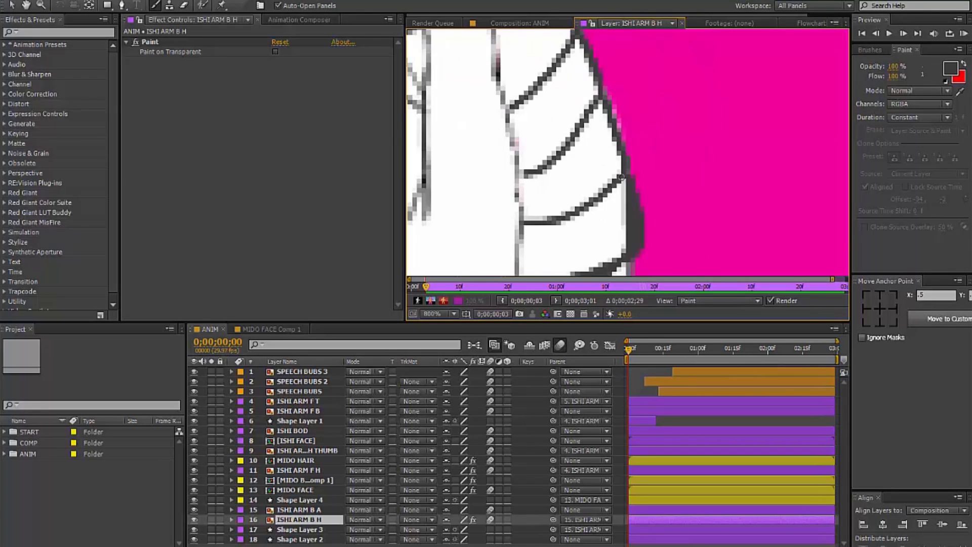
Paint white over the excess dark edges between the fingers of ISHI ARM B H and preview the result
scroll(627, 154, down, 4)
scroll(642, 188, up, 4)
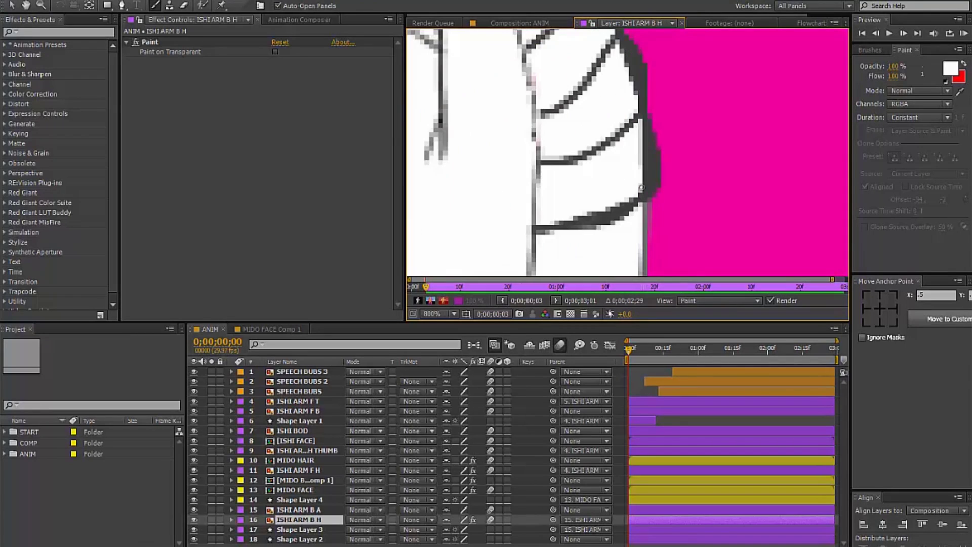
scroll(646, 144, up, 2)
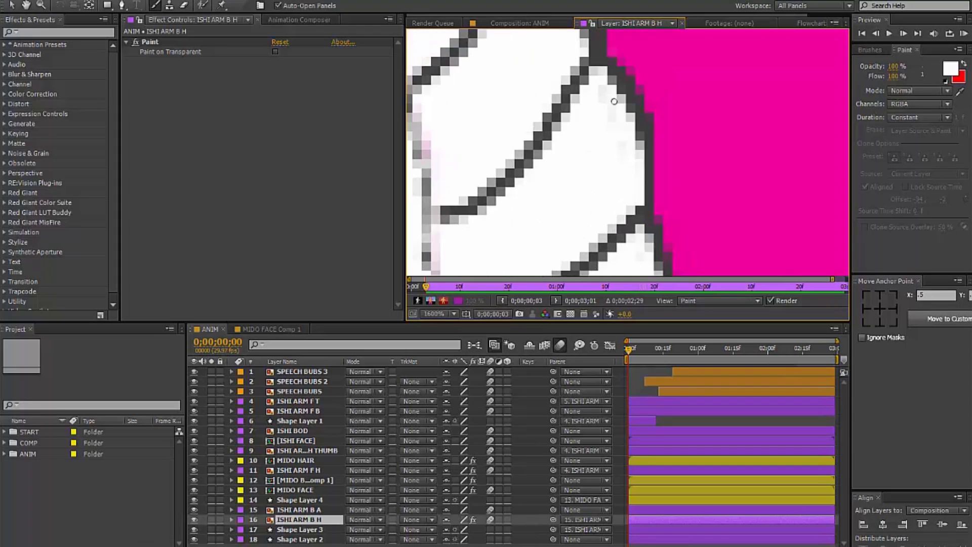
drag(643, 137, 619, 213)
key(KP_0)
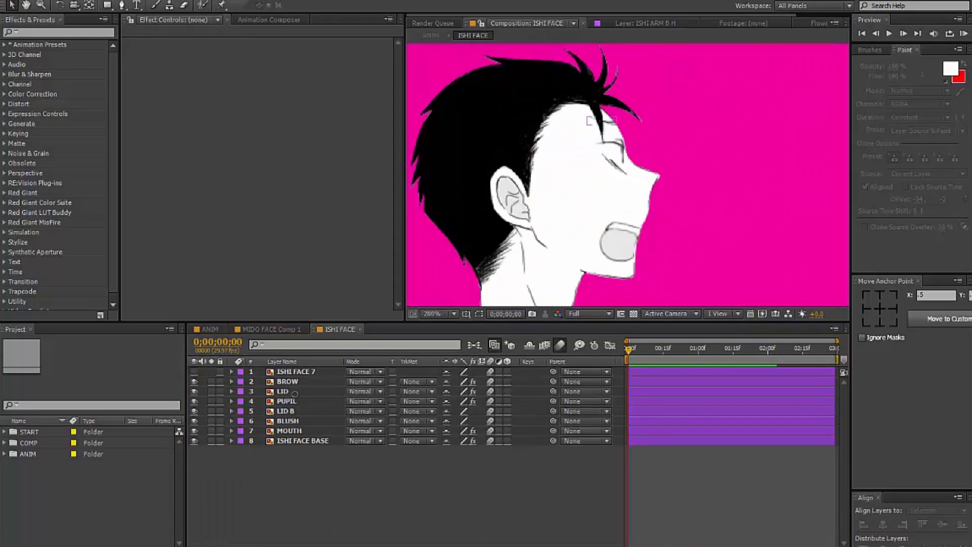
In ISHI FACE, keyframe the PUPIL position, and keyframe the LID position and rotation for an eyelid movement between 0;00;00;24 and 0;00;01;10
scroll(615, 148, down, 2)
key(KP_0)
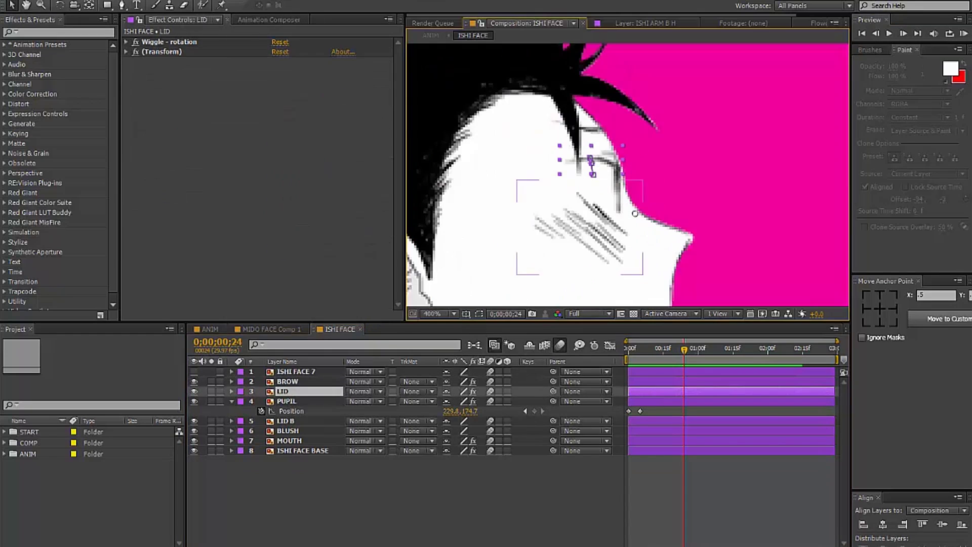
key(p)
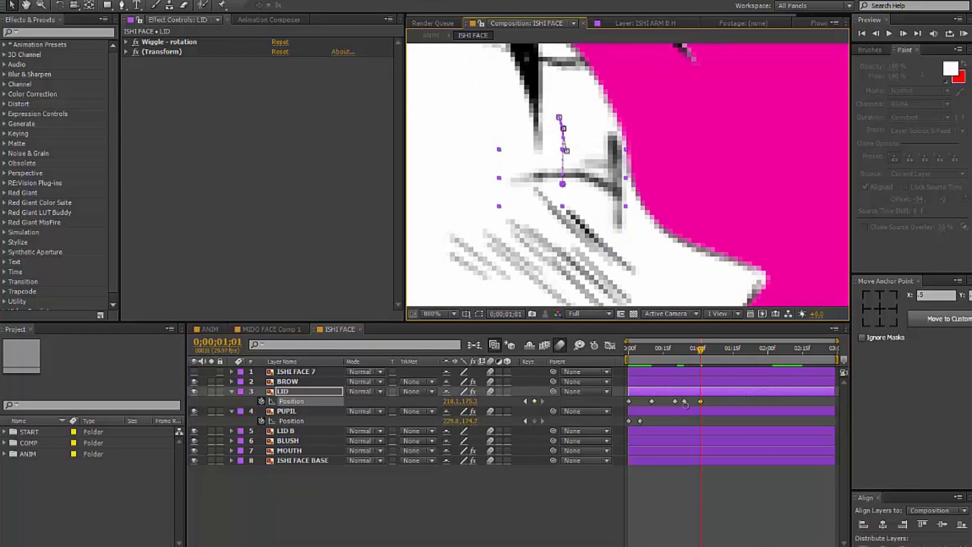
key(j)
key(shift+r)
drag(588, 216, 619, 246)
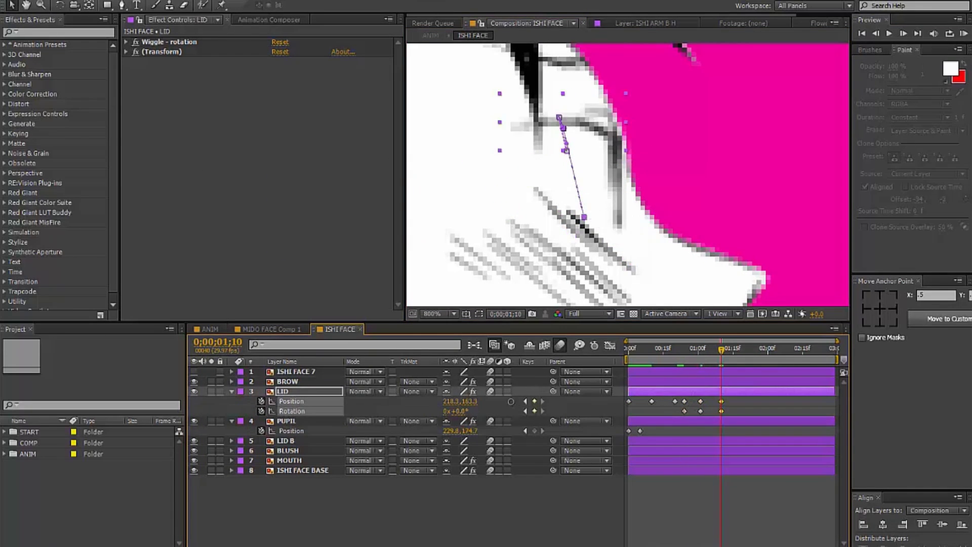
Draw a white shape over the area above the eyelid at 0;00;00;24 and place it directly beneath LID
key(comma)
click(525, 401)
click(704, 390)
click(564, 151)
click(612, 150)
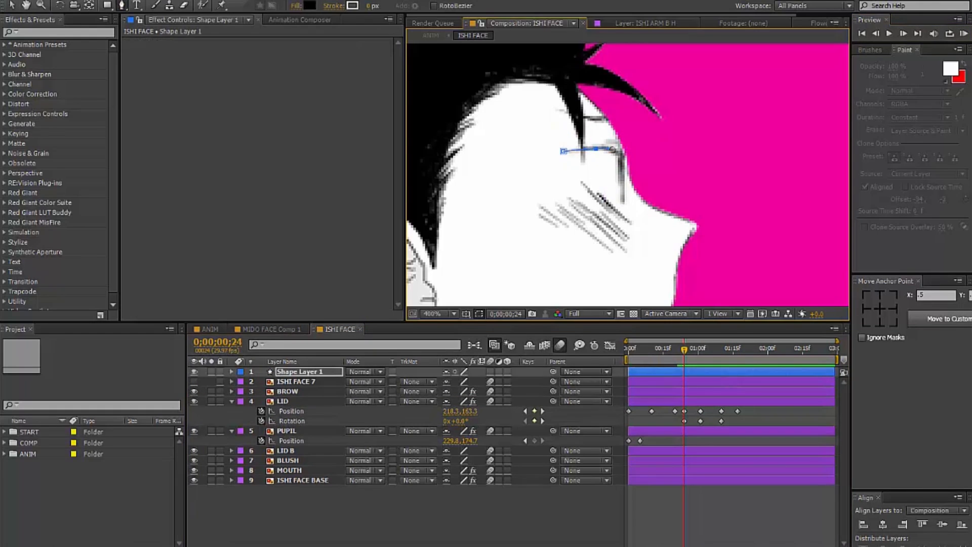
click(309, 5)
drag(299, 371, 299, 421)
Keyframe the eyelid shape's path to follow LID and trim the shape layer to the eyelid movement
click(231, 421)
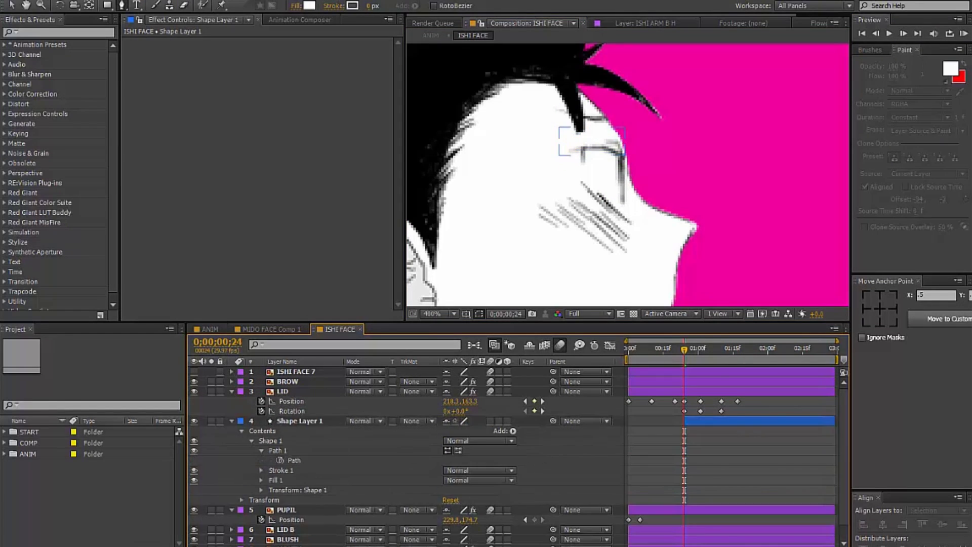
key(u)
key(ctrl+v)
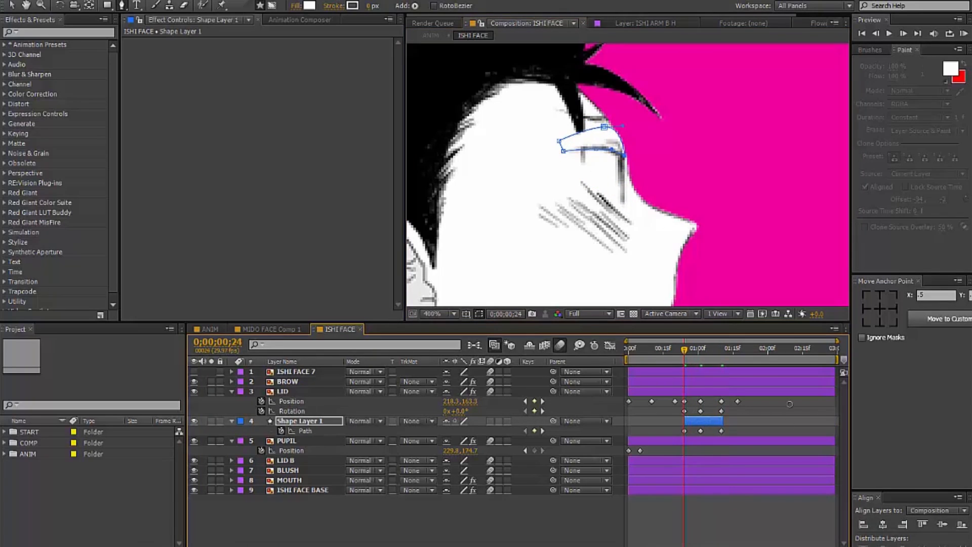
Duplicate ISHI FACE 7 and assign separate label colours to the brow, lid, pupil, blush and mouth layers
click(288, 381)
key(ctrl+d)
click(241, 391)
click(298, 199)
click(241, 421)
click(278, 356)
click(241, 421)
click(264, 232)
click(241, 450)
click(263, 227)
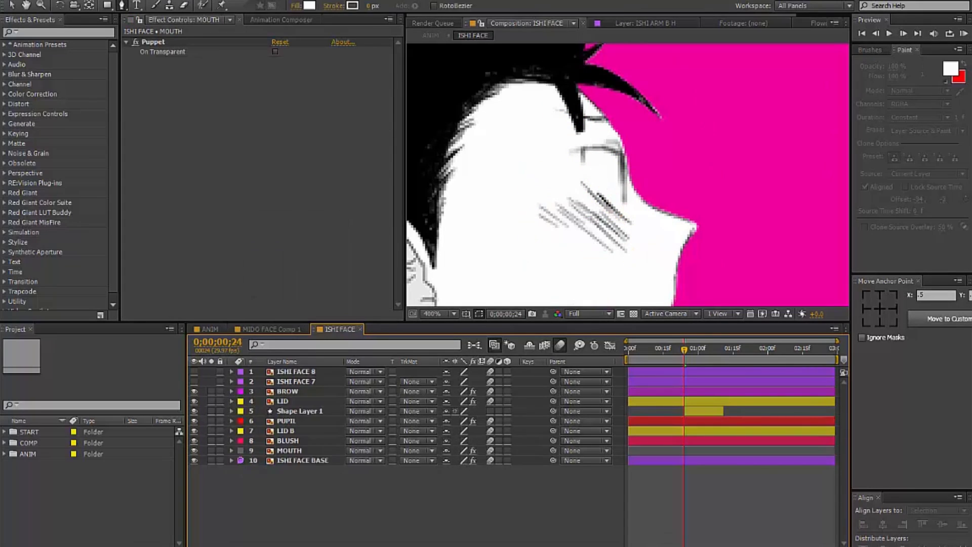
Give ISHI FACE 7 a yellow-green label, rename it HAIR and check the face in the ANIM composition
click(242, 381)
click(263, 275)
click(293, 382)
click(210, 329)
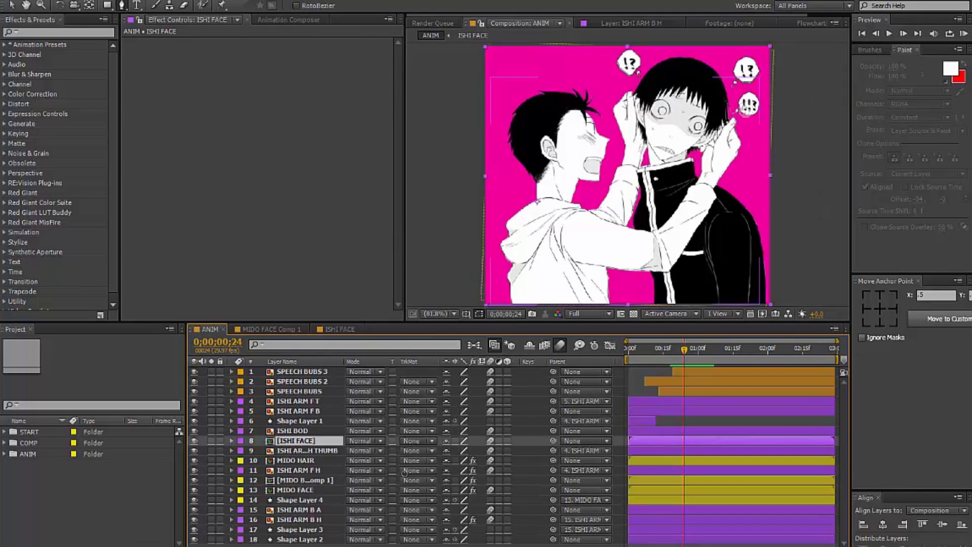
click(340, 330)
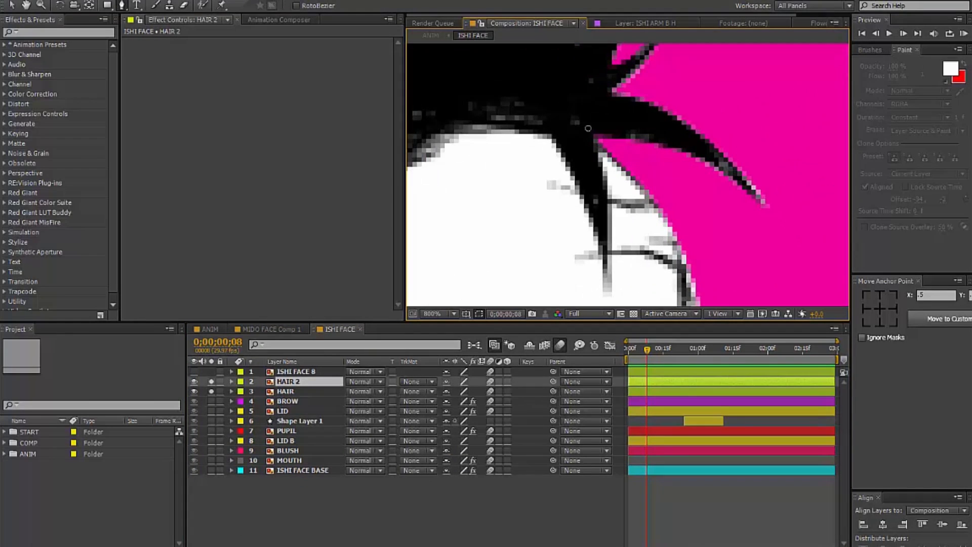
Mask the downward front strand on HAIR, start rotation keyframes for HAIR and HAIR 2 at 0;00;00;08, and move their anchor points to the roots
key(ctrl+Down)
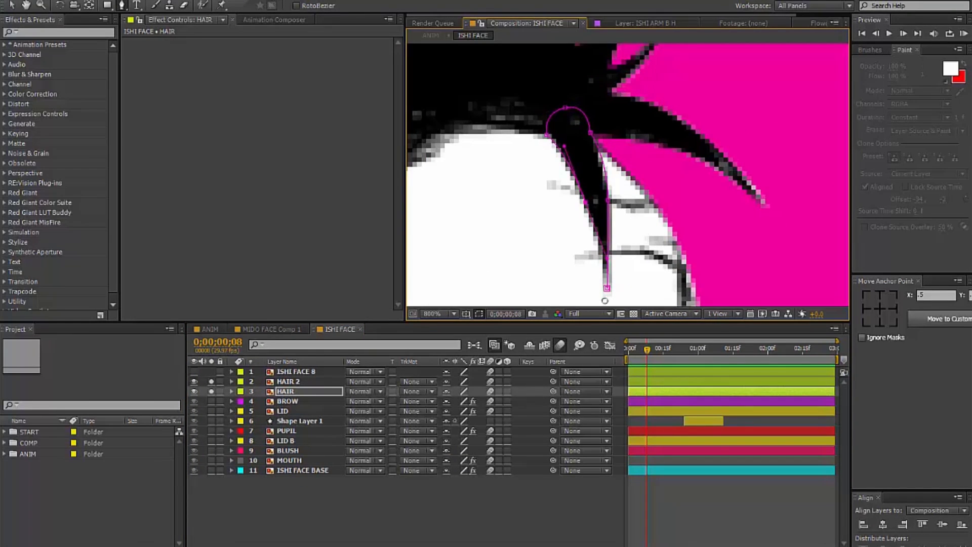
key(ctrl+shift+Up)
key(u)
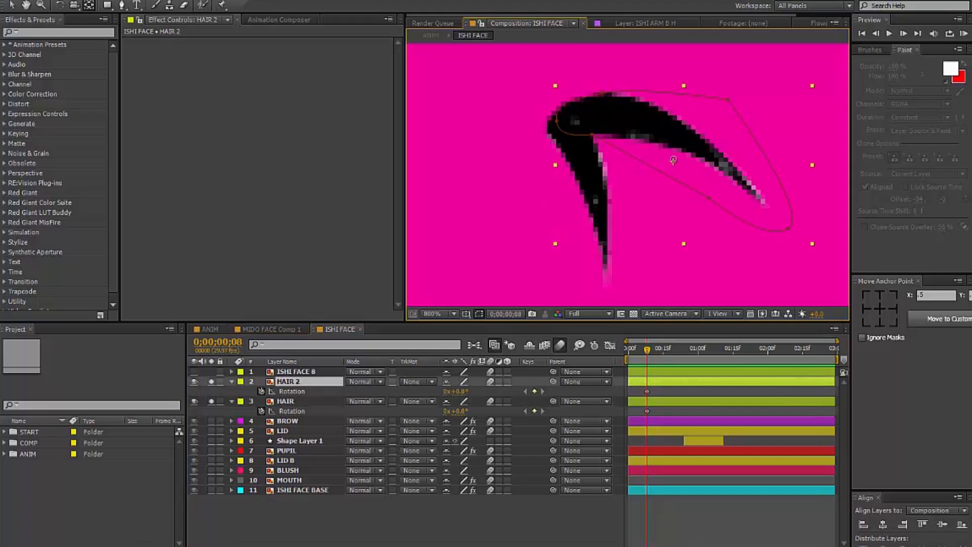
Paint white over the downward front hair strand on ISHI FACE BASE
key(Home)
double_click(303, 489)
key(ctrl+b)
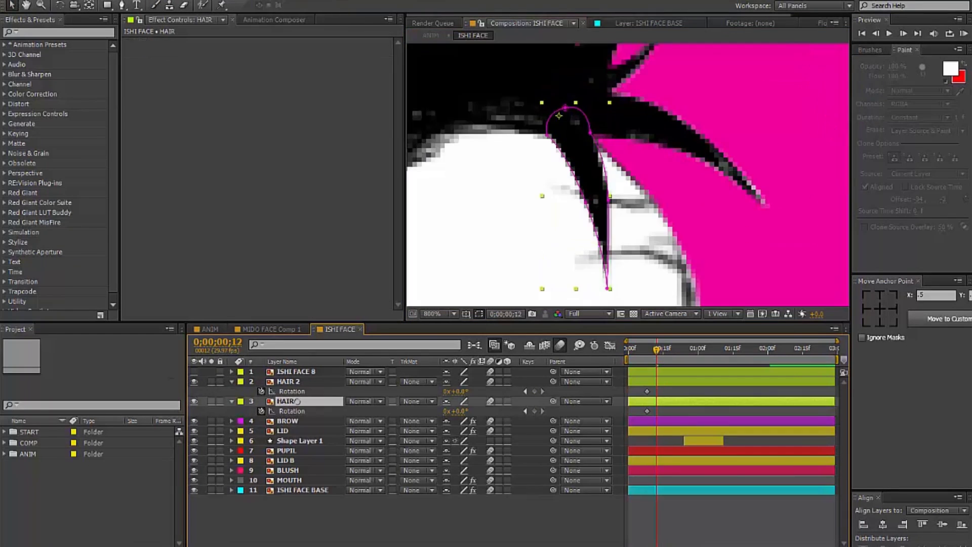
Add further rotation keyframes to HAIR and HAIR 2, ending at 0;00;00;23, to sway the strands
key(ctrl+Up)
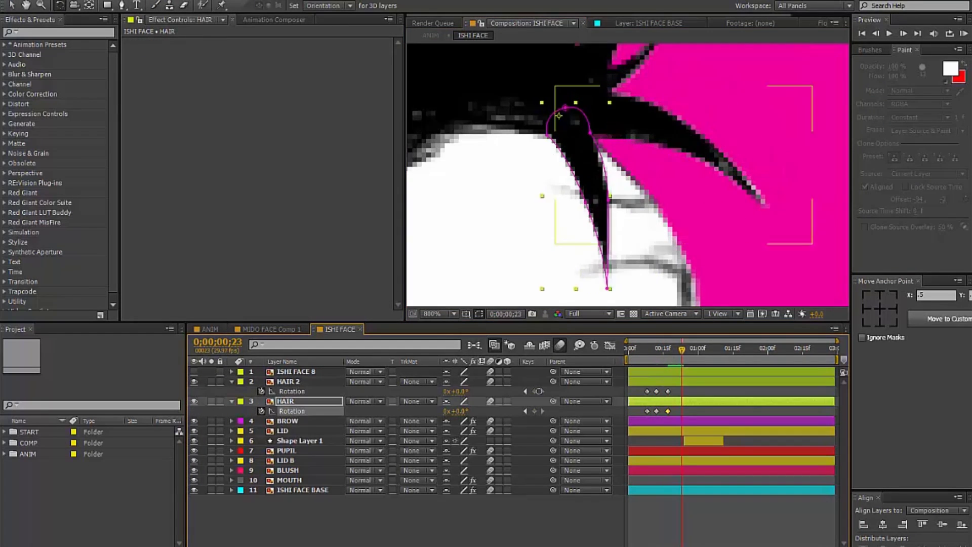
click(299, 441)
click(285, 401)
key(Home)
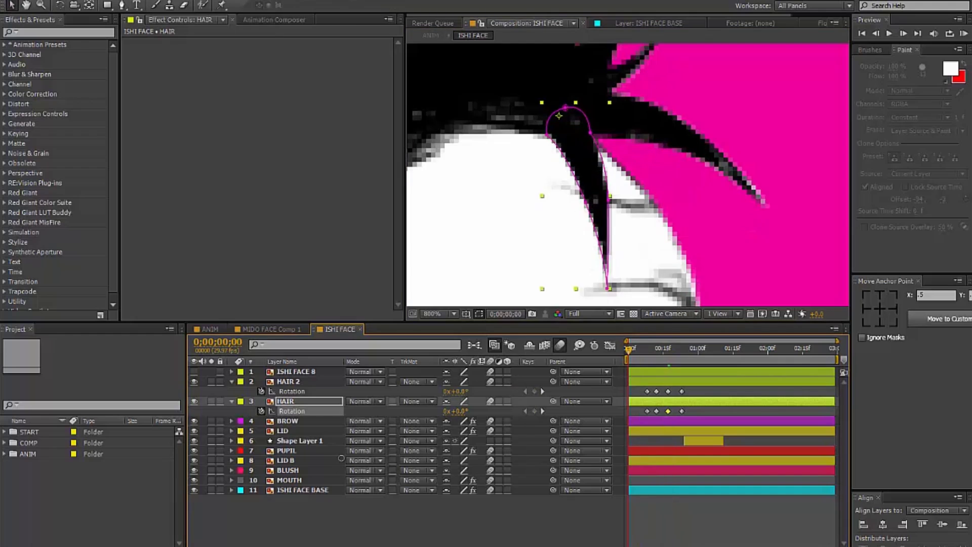
Mask the outward-pointing front strand out of ISHI FACE BASE and preview the swaying hair
click(303, 489)
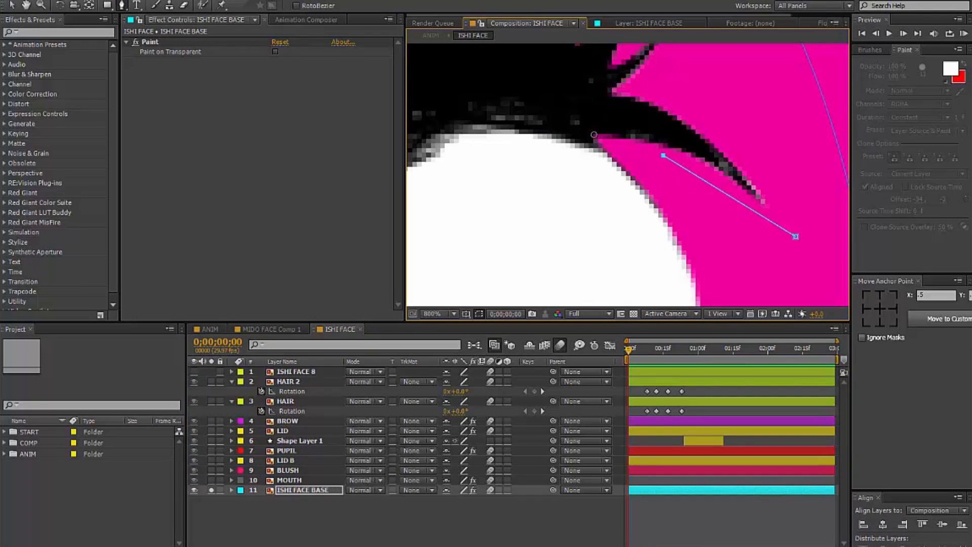
key(F2)
key(space)
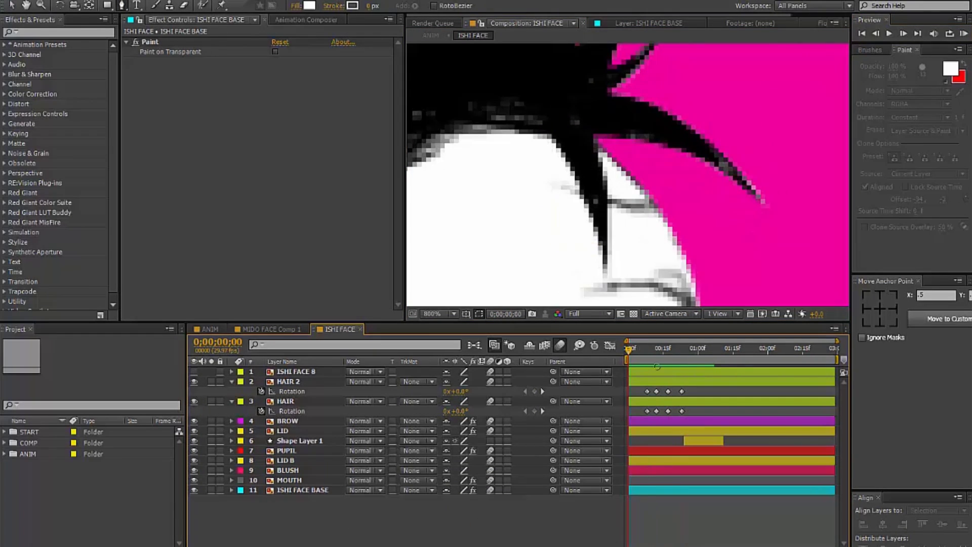
Spread the rotation keyframes of HAIR and HAIR 2 further apart from 0;00;00;08 and smooth their interpolation
key(ctrl+z)
key(ctrl+z)
key(ctrl+z)
key(ctrl+z)
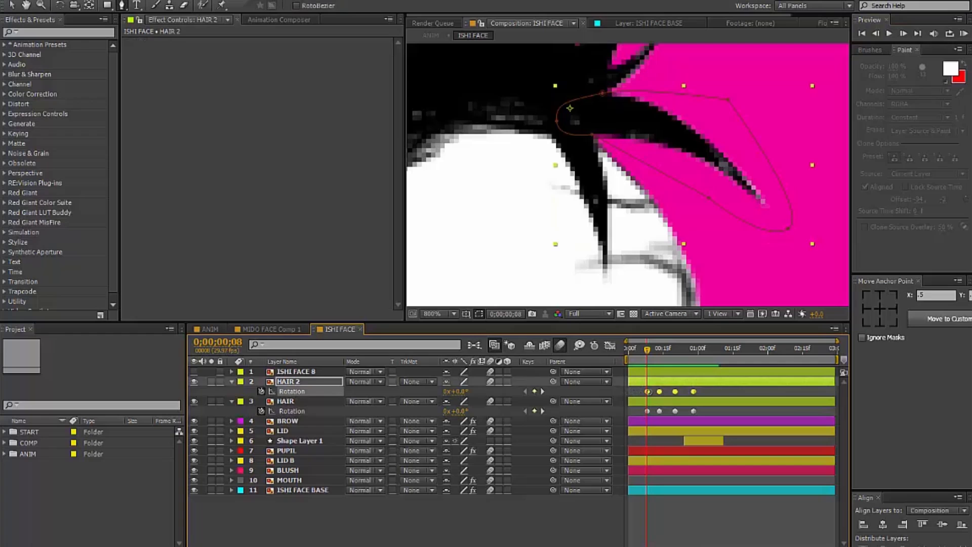
Preview the hair in ANIM, and in ISHI FACE shift the HAIR rotation keyframes ahead of HAIR 2 with eased ends
click(431, 35)
key(space)
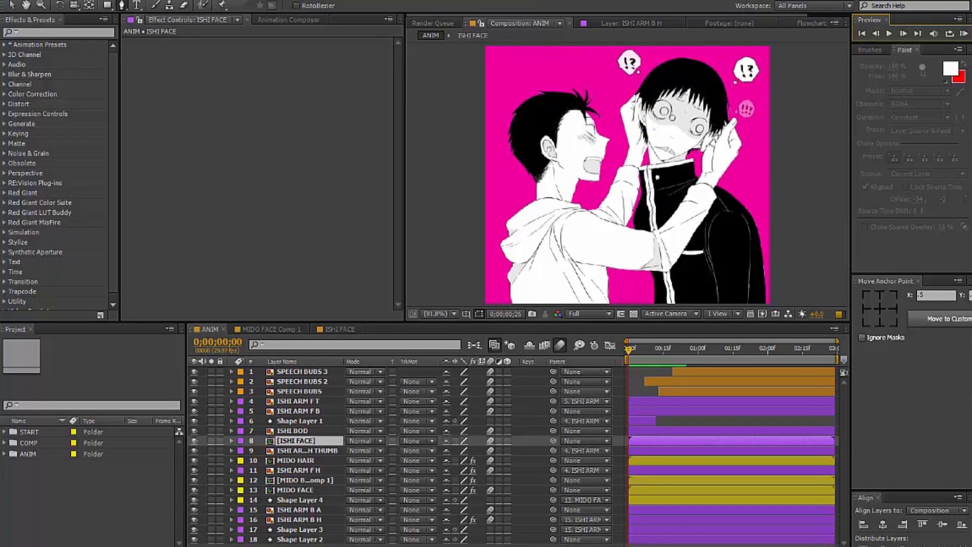
click(339, 329)
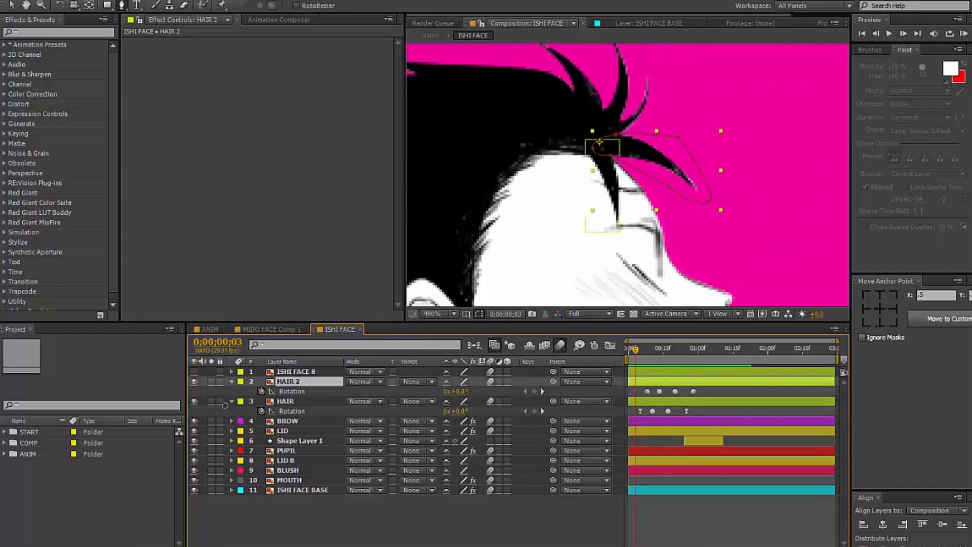
Split the three upper hair spikes into singly masked layers HAIR 3, HAIR 4 and HAIR 5, and move their anchor points to the roots
right_click(315, 382)
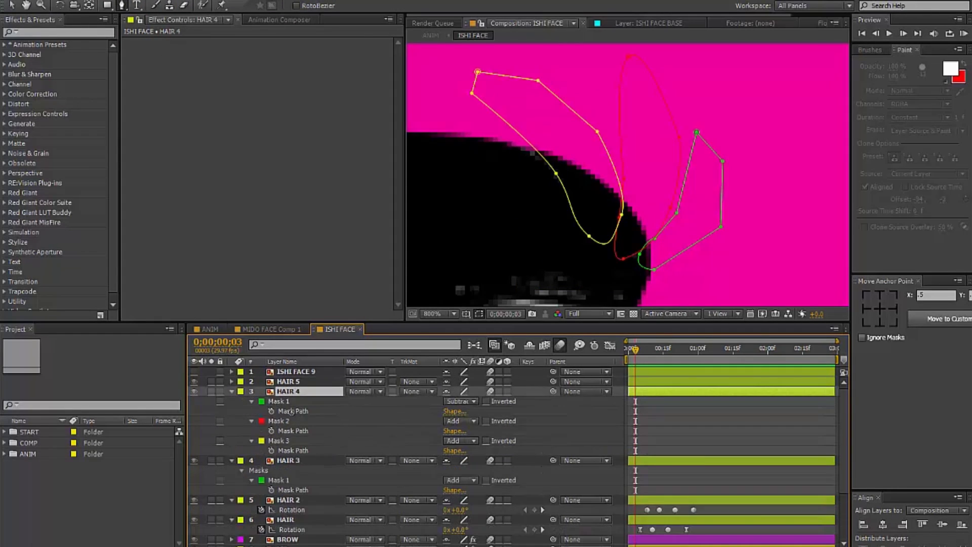
click(685, 438)
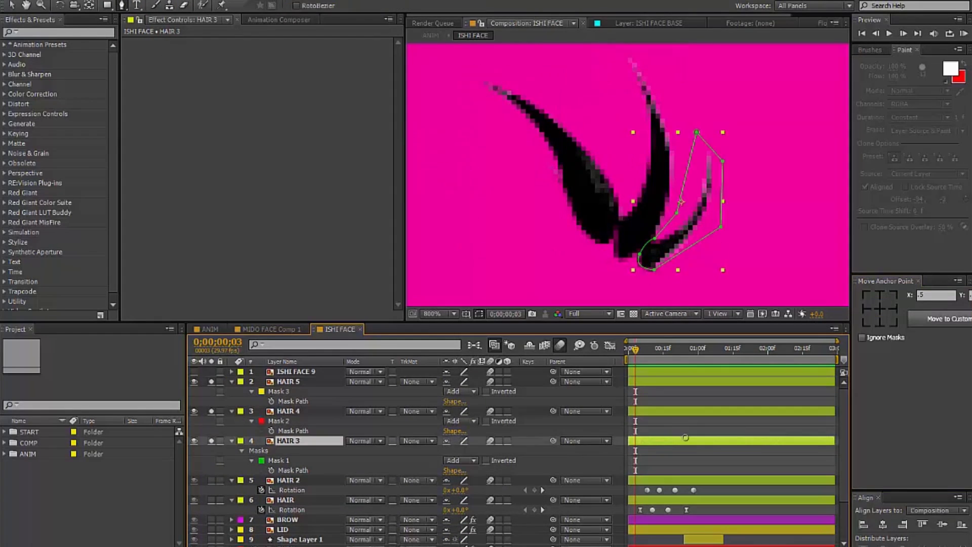
key(ctrl+Up)
key(ctrl+Up)
scroll(632, 150, up, 1)
scroll(616, 203, down, 2)
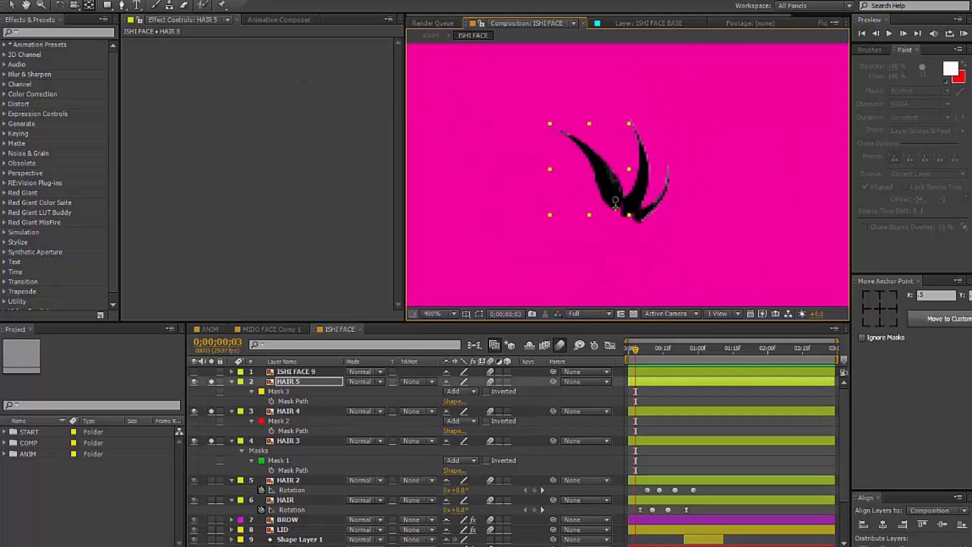
Add rotation keyframes to HAIR 3, HAIR 4 and HAIR 5, staggering them so HAIR 3 starts first and HAIR 5 last
key(r)
click(655, 357)
drag(655, 387, 637, 431)
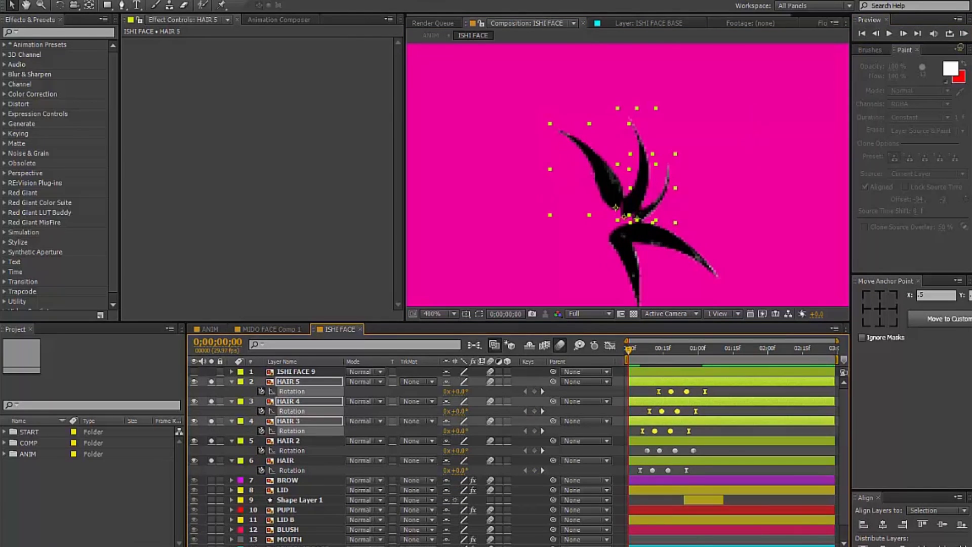
Undo the last keyframe changes, shift the rotation keyframes of HAIR through HAIR 5 two frames earlier, and preview the sway in ANIM
key(ctrl+z)
key(ctrl+z)
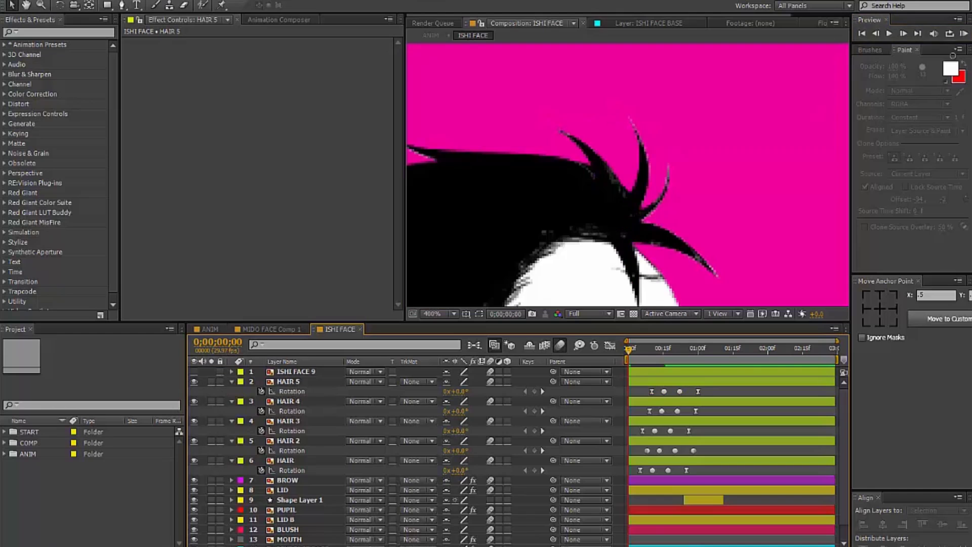
key(shift+period)
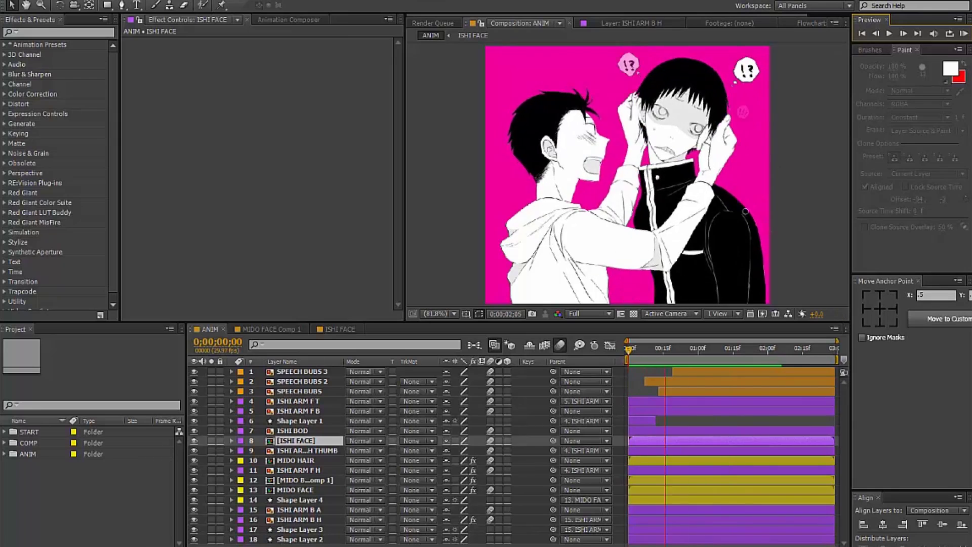
key(shift+comma)
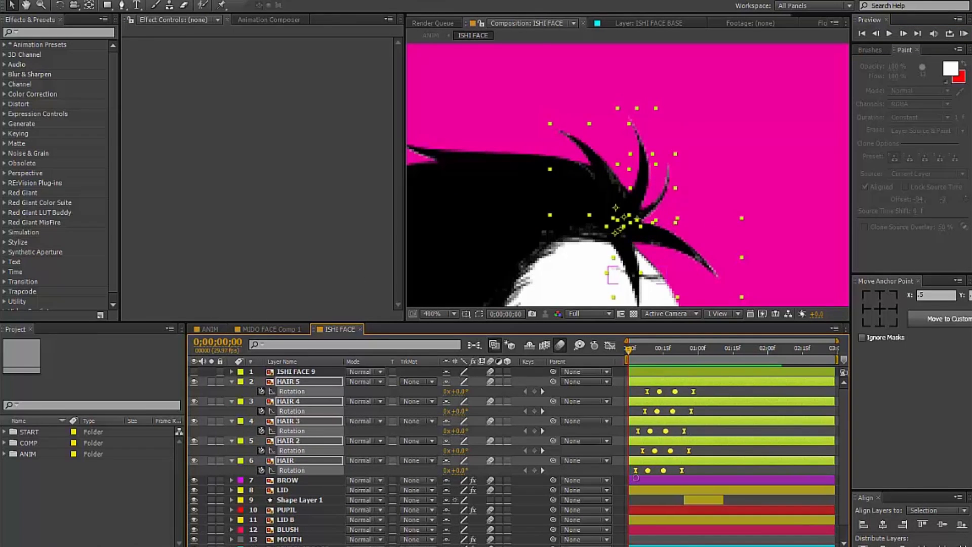
key(shift+period)
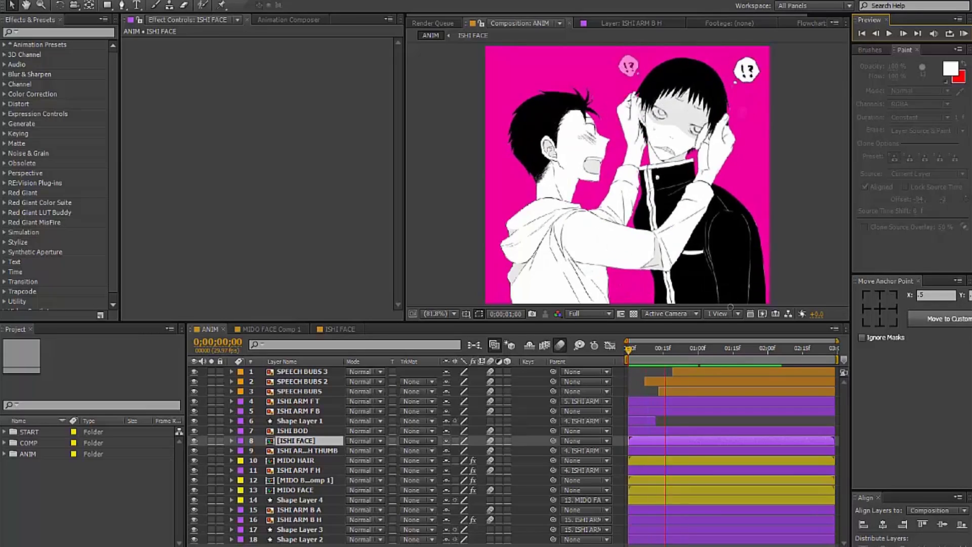
In MIDO FACE Comp 1, mask the large side lock and the first fringe spikes on the HAIR layer
key(shift+comma)
key(ctrl+w)
right_click(291, 382)
click(283, 215)
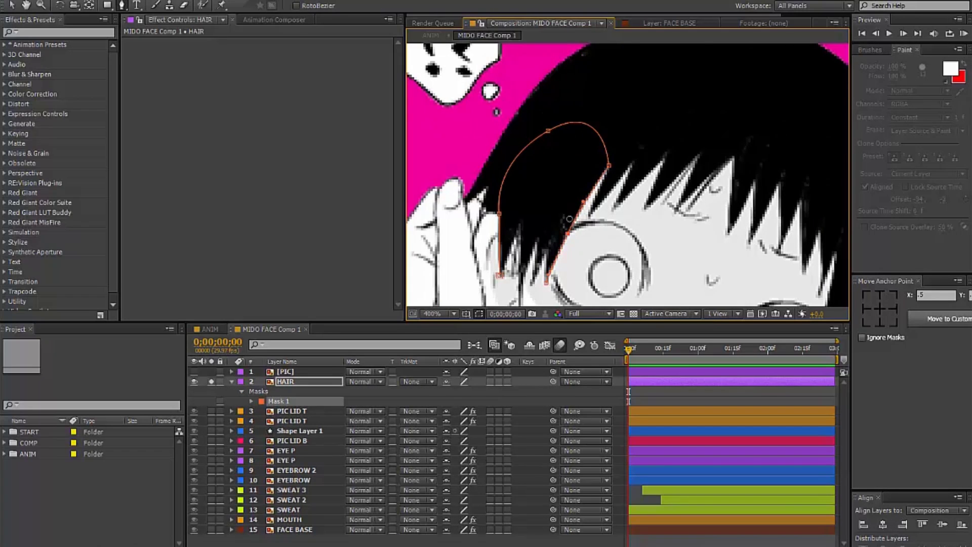
scroll(569, 219, up, 1)
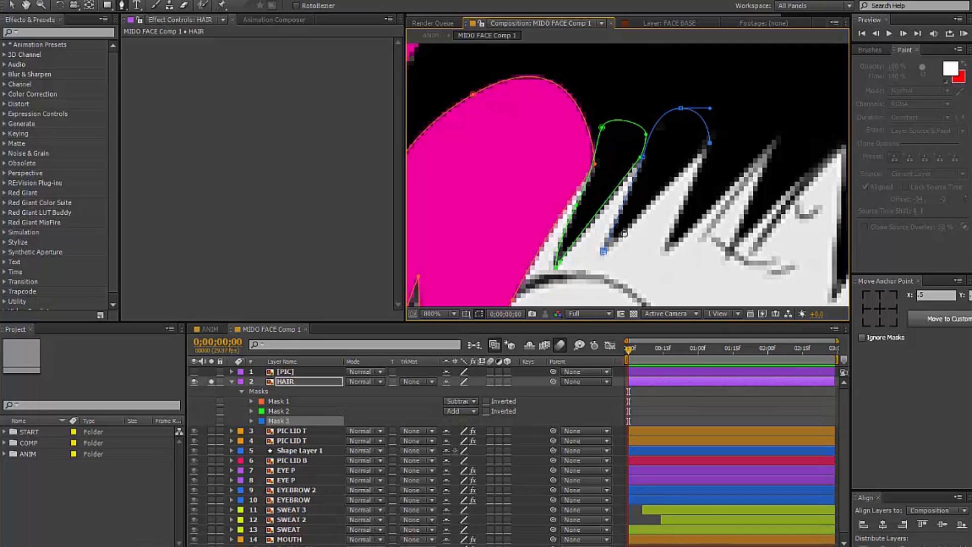
click(666, 248)
click(714, 133)
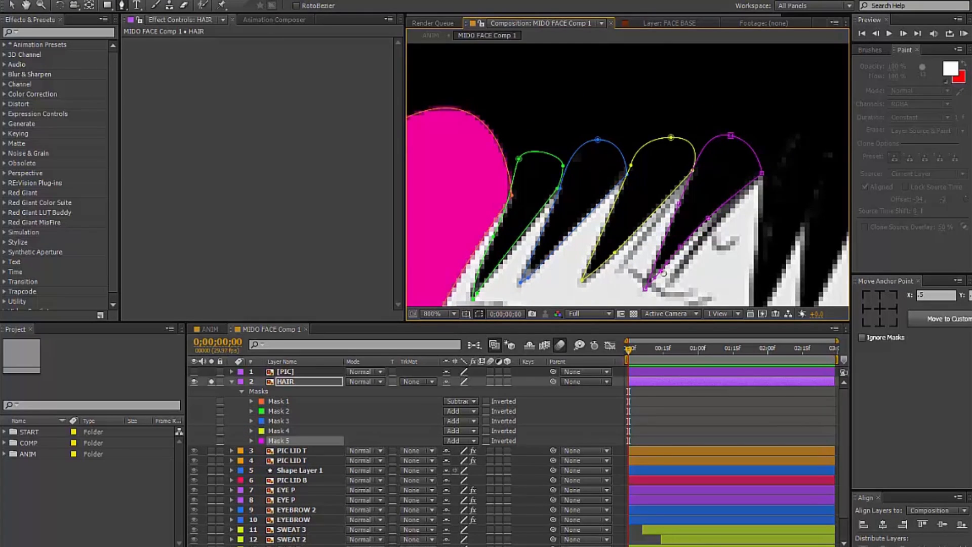
Draw separate masks around the remaining fringe spikes on the HAIR layer, up to Mask 10
drag(663, 273, 596, 195)
click(682, 258)
drag(724, 275, 746, 121)
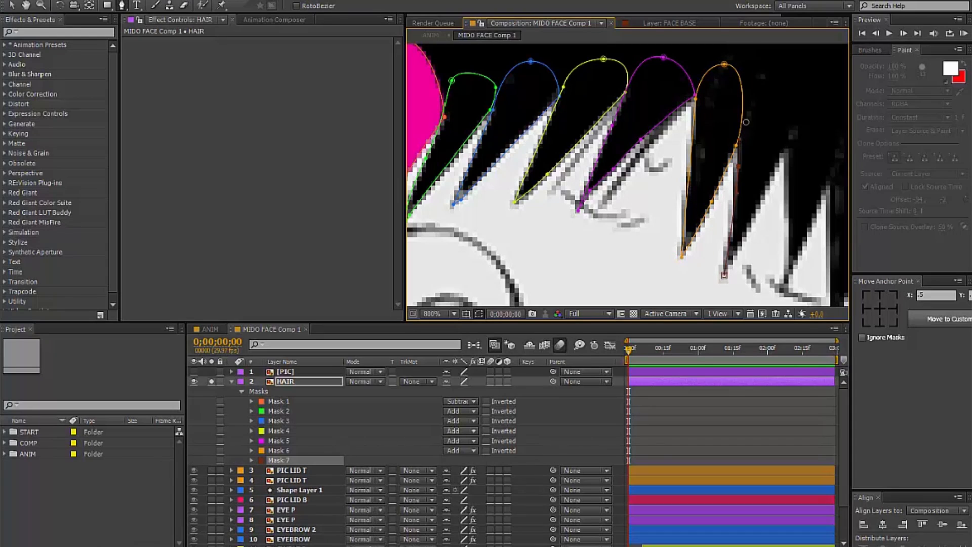
click(786, 293)
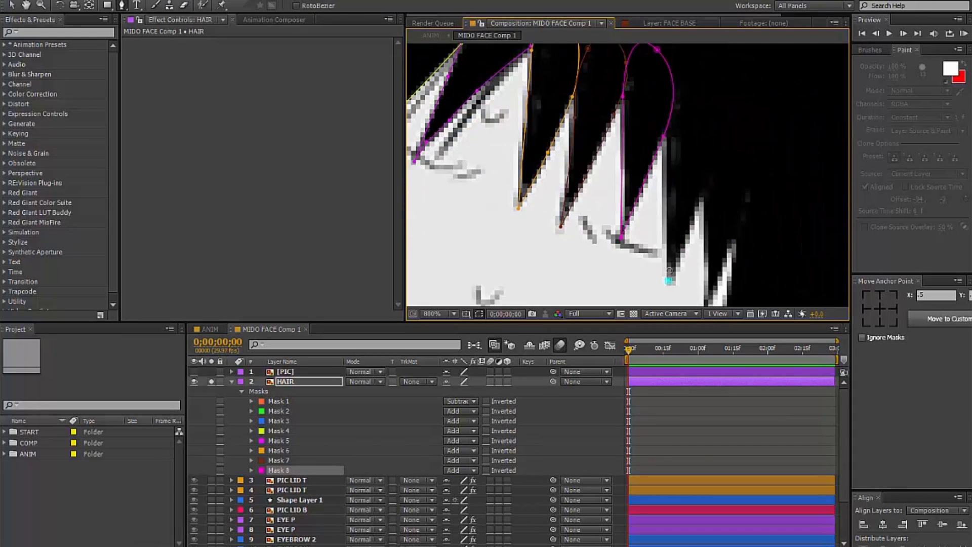
click(662, 235)
drag(690, 280, 697, 138)
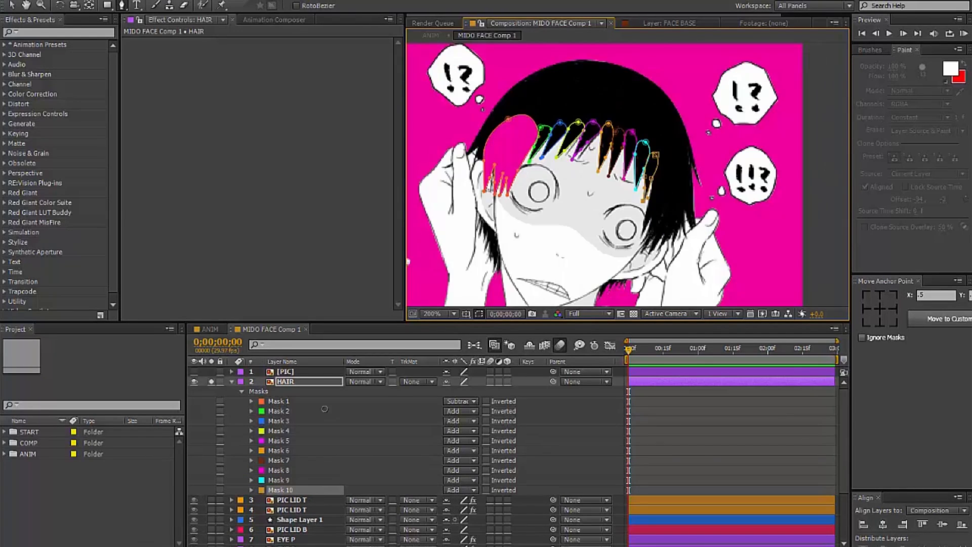
Cut the ten masked strands out of FACE BASE and separate them into layers HAIR to HAIR 10, keeping one mask each
click(459, 490)
click(469, 413)
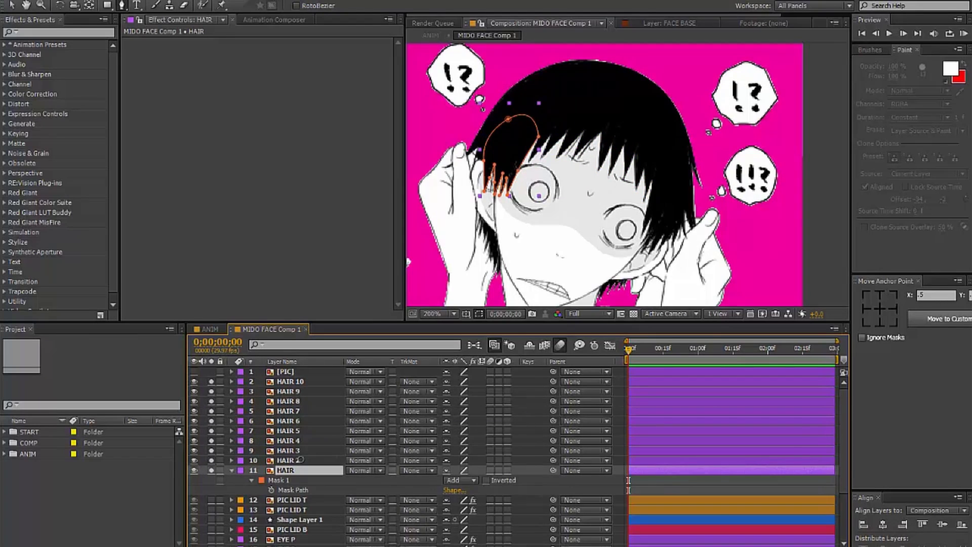
scroll(405, 456, down, 10)
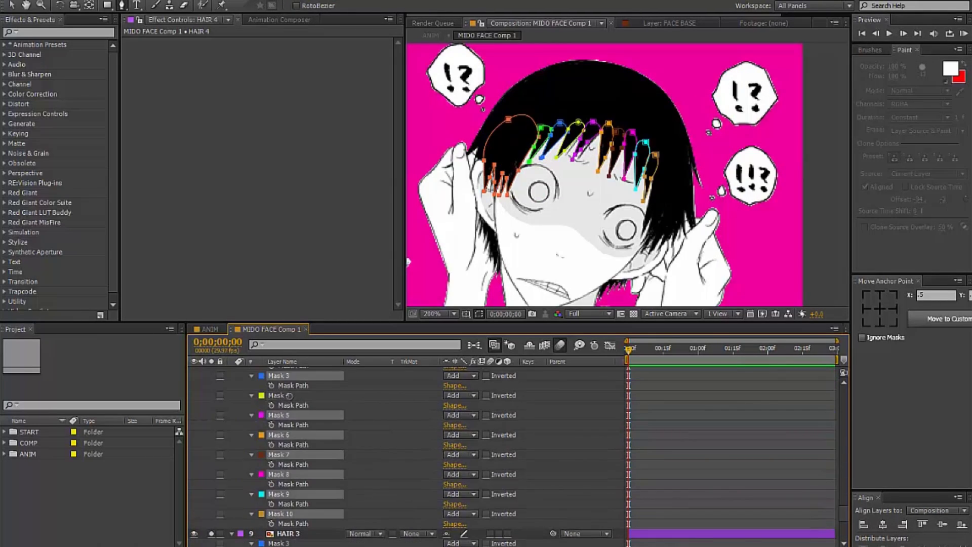
key(Delete)
ctrl+click(296, 396)
key(Delete)
scroll(284, 446, up, 5)
ctrl+click(279, 485)
key(Delete)
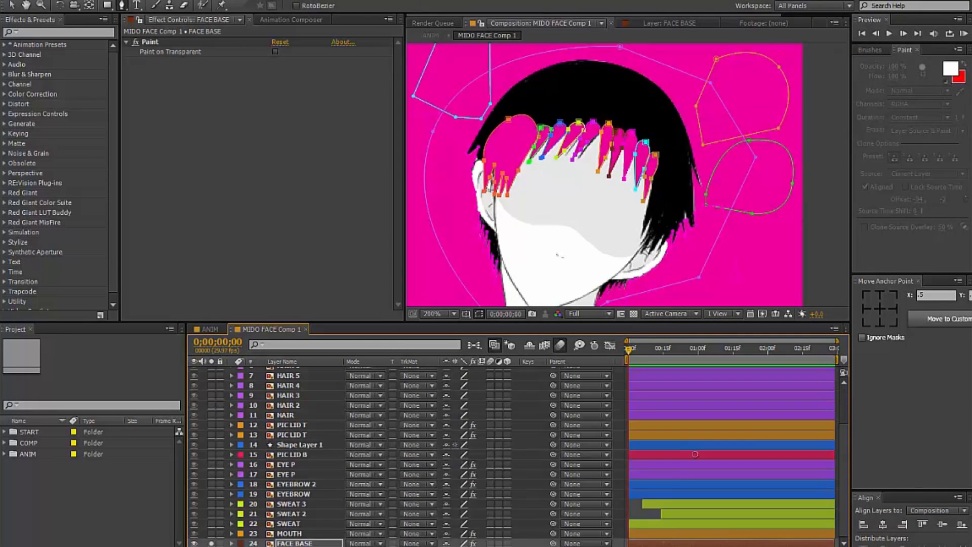
Solo the ten HAIR layers of the fringe and move each layer's anchor point to the root of its strand
scroll(304, 456, up, 3)
click(280, 470)
drag(211, 470, 211, 382)
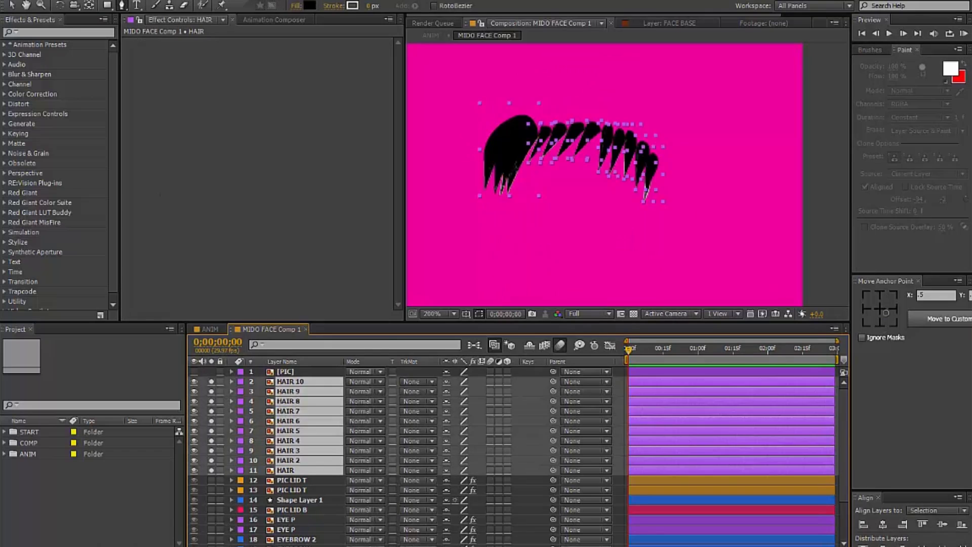
key(ctrl+Up)
key(ctrl+Up)
key(ctrl+Up)
key(ctrl+Up)
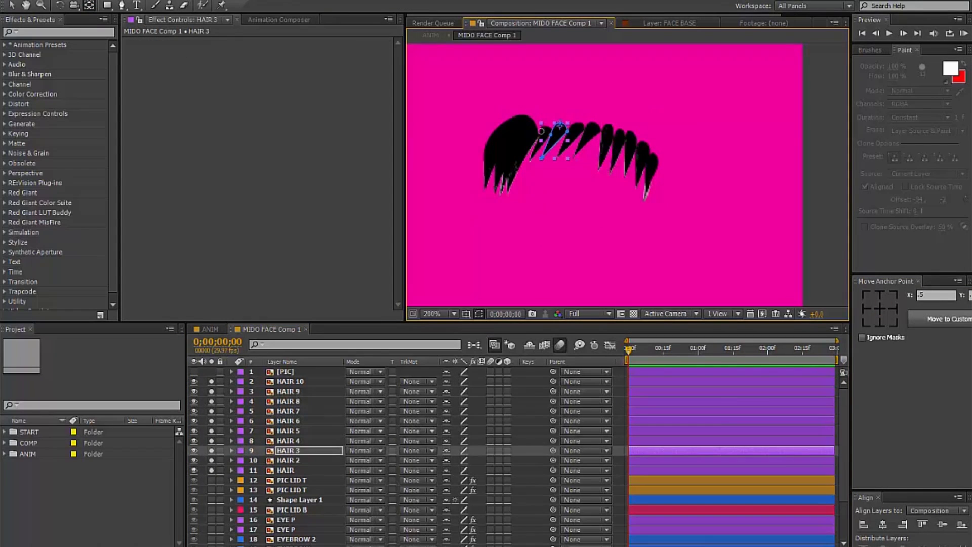
key(ctrl+Down)
key(ctrl+Down)
key(ctrl+Down)
key(ctrl+Up)
key(ctrl+Up)
key(ctrl+Up)
key(ctrl+Up)
key(ctrl+Up)
key(ctrl+Up)
key(ctrl+Up)
key(ctrl+Up)
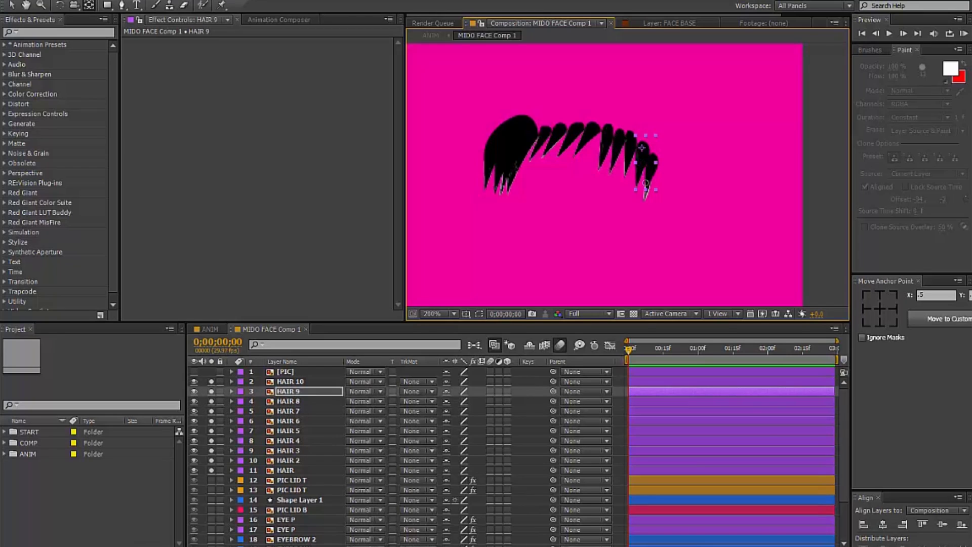
Add rotation keyframes to all ten HAIR layers, starting at 4.0° on the first frame and returning to 4.0° at 0;00;02;28
key(shift+comma)
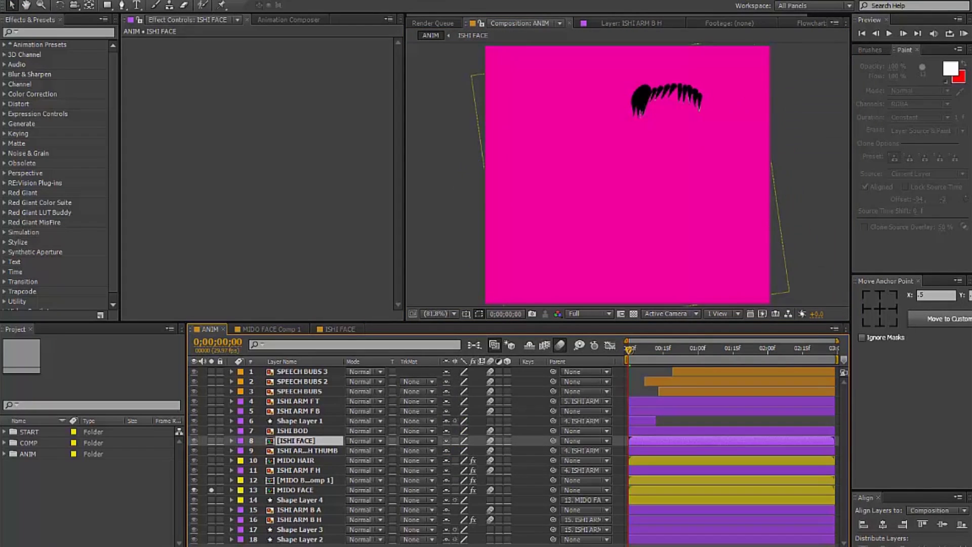
key(shift+comma)
key(ctrl+a)
key(r)
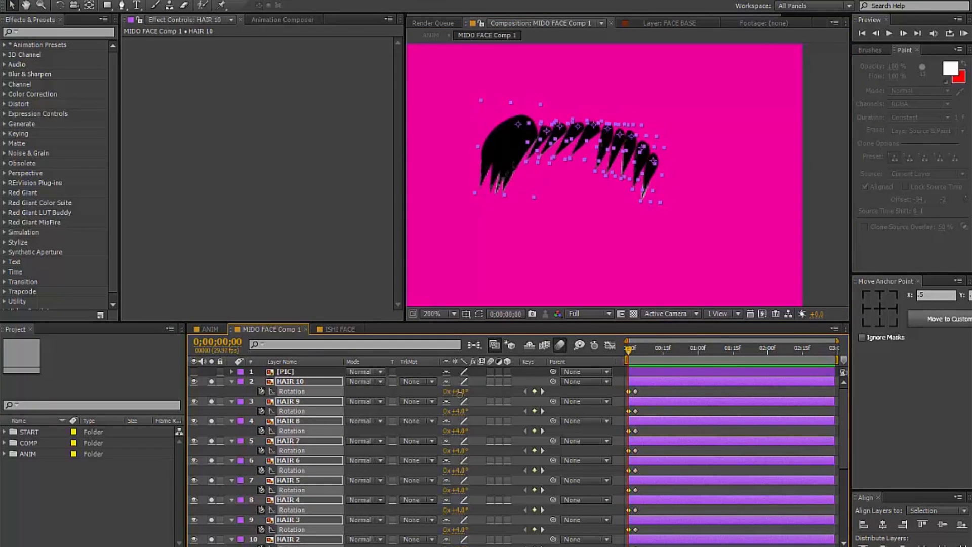
scroll(640, 456, down, 3)
key(ctrl+v)
scroll(640, 390, up, 3)
scroll(511, 456, down, 3)
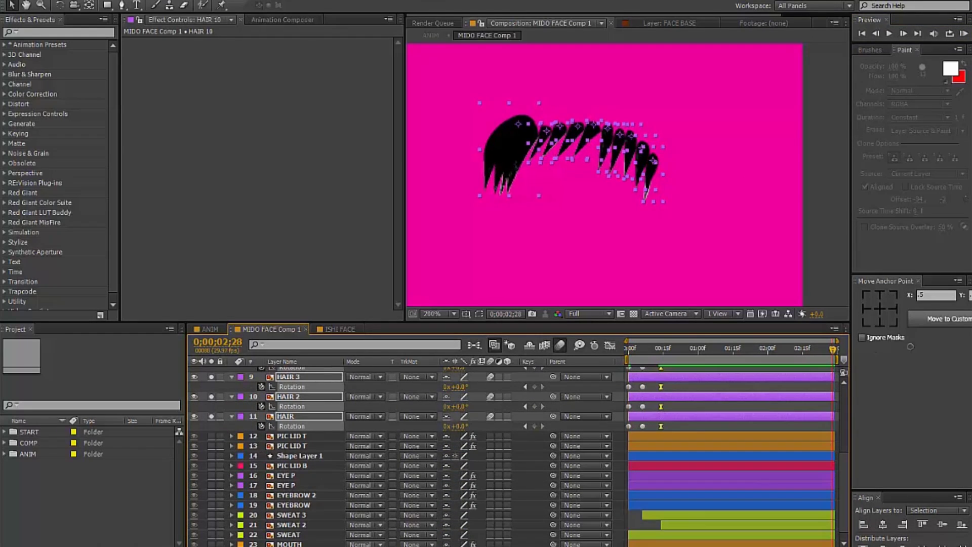
key(KP_0)
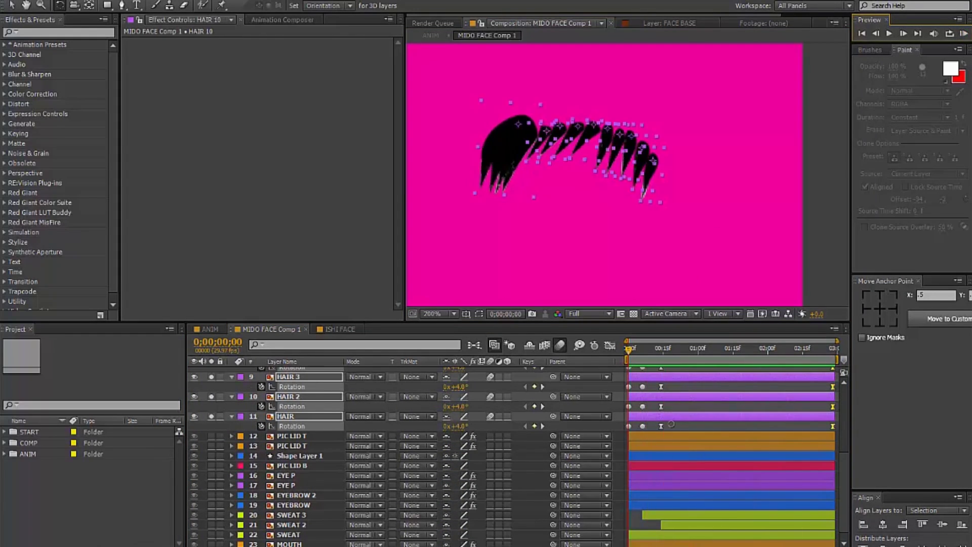
Move the second and third rotation keyframes of all ten HAIR layers later and preview the slower sway
scroll(671, 424, up, 3)
drag(661, 398, 669, 398)
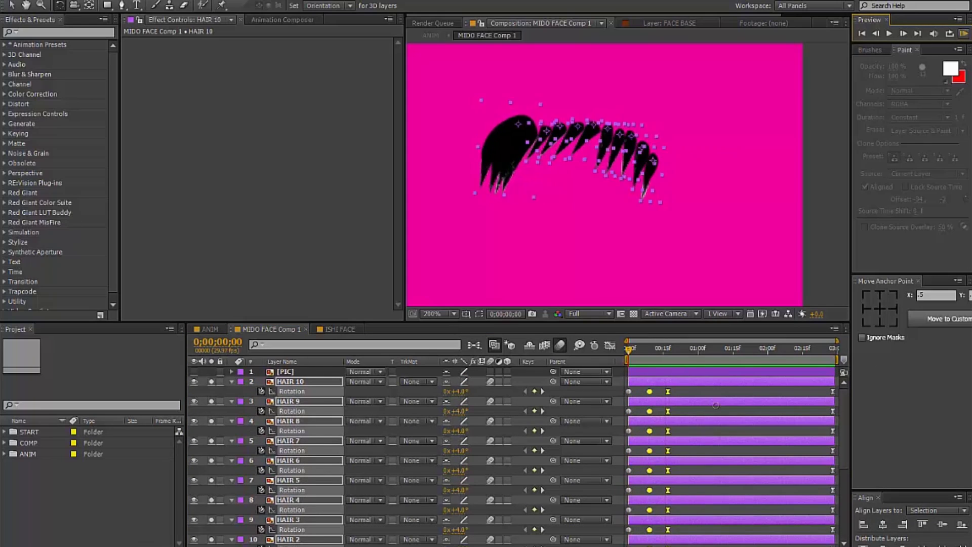
scroll(667, 504, down, 2)
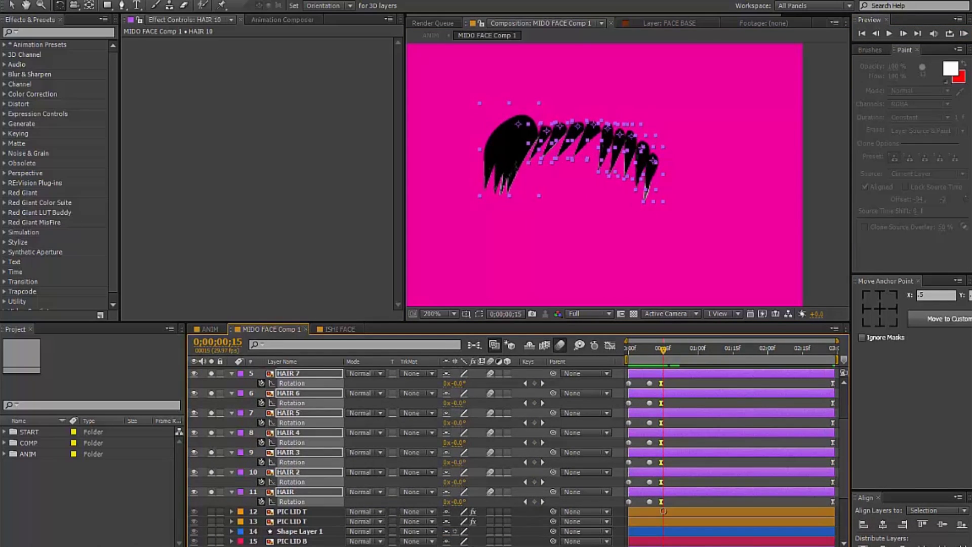
scroll(512, 456, up, 3)
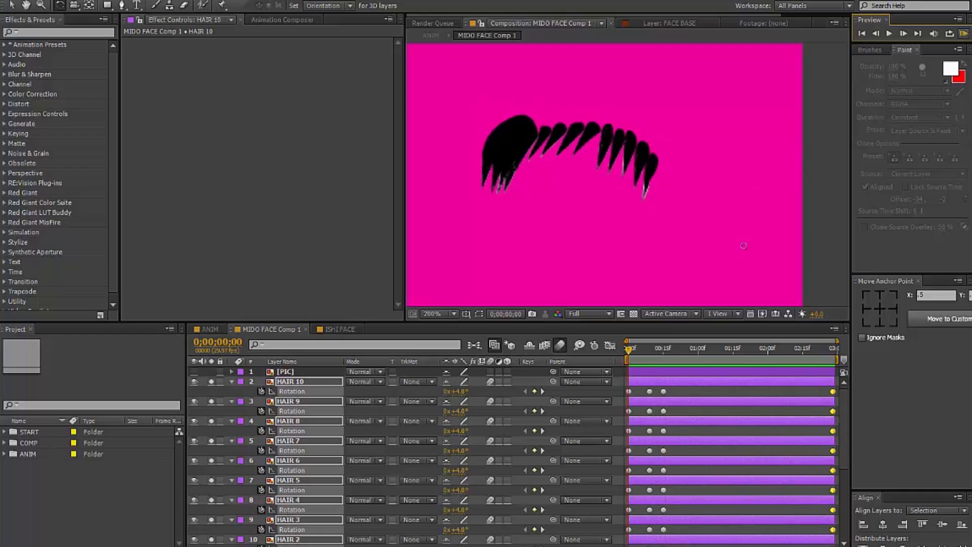
scroll(658, 455, down, 2)
click(663, 486)
scroll(506, 456, down, 2)
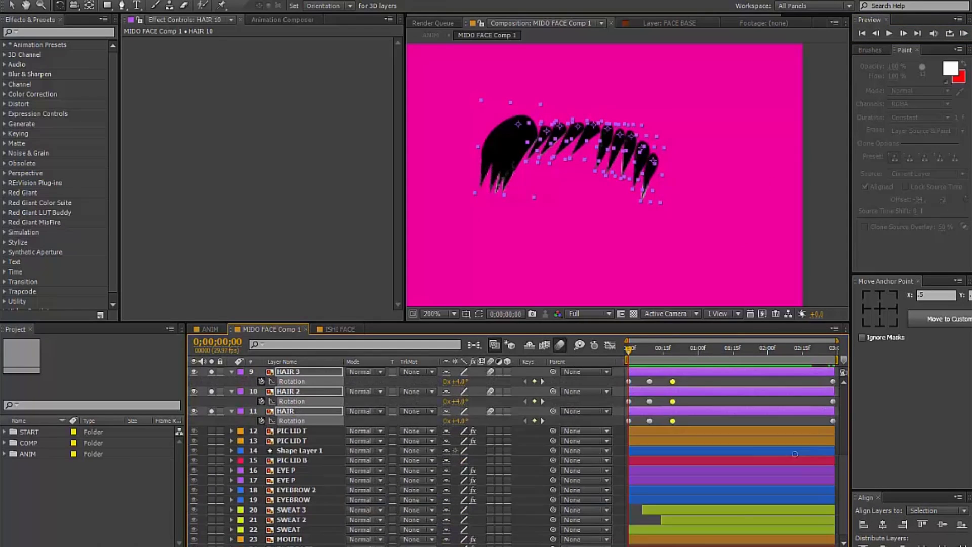
Stagger the rotation keyframes from HAIR 2 up to HAIR 10 so each successive strand starts later than the one before
click(287, 430)
key(ctrl+Up)
key(alt+Right)
key(alt+Right)
key(alt+Right)
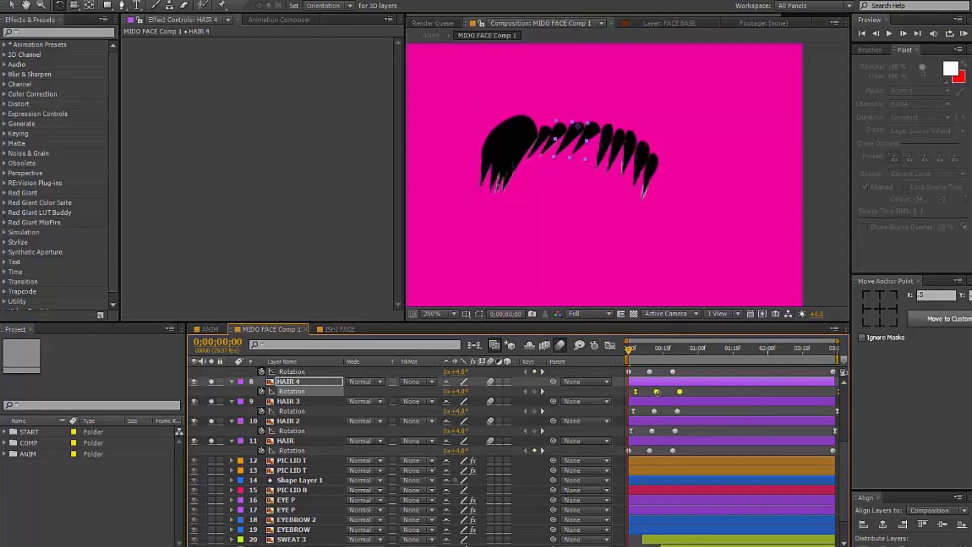
key(ctrl+Up)
key(alt+Right)
key(alt+Right)
key(alt+Right)
key(alt+Right)
key(ctrl+Up)
key(alt+Right)
key(alt+Right)
key(alt+Right)
key(alt+Right)
key(alt+Right)
key(ctrl+Up)
key(alt+Right)
key(alt+Right)
key(alt+Right)
key(alt+Right)
key(alt+Right)
key(alt+Right)
key(ctrl+Up)
key(alt+Right)
key(alt+Right)
key(alt+Right)
key(alt+Right)
key(alt+Right)
key(alt+Right)
key(alt+Right)
key(ctrl+Up)
key(ctrl+Up)
key(alt+Right)
key(alt+Right)
key(alt+Right)
key(alt+Right)
key(alt+Right)
key(alt+Right)
key(alt+Right)
key(alt+Right)
key(alt+Right)
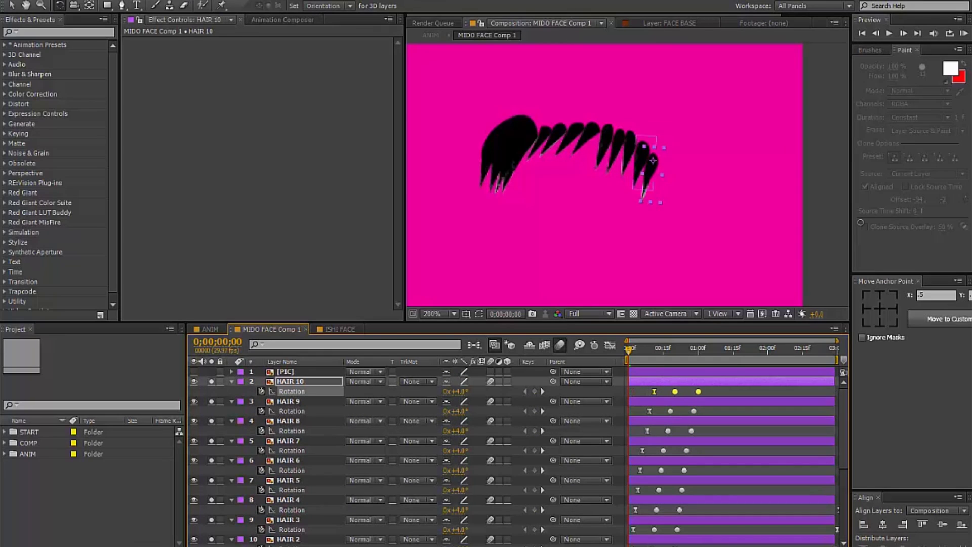
Shift the rotation keyframes of HAIR 4 and HAIR 6 two frames earlier, HAIR 8 four and HAIR 10 five, and preview in ANIM
key(ctrl+Down)
key(ctrl+Down)
key(ctrl+Down)
key(ctrl+Down)
key(ctrl+Down)
key(ctrl+Down)
key(alt+Left)
key(alt+Left)
key(ctrl+Up)
key(ctrl+Up)
key(alt+Left)
key(alt+Left)
key(ctrl+Up)
key(ctrl+Up)
key(alt+Left)
key(alt+Left)
key(alt+Left)
key(alt+Left)
key(ctrl+Up)
key(ctrl+Up)
key(alt+Left)
key(alt+Left)
key(alt+Left)
key(alt+Left)
key(alt+Left)
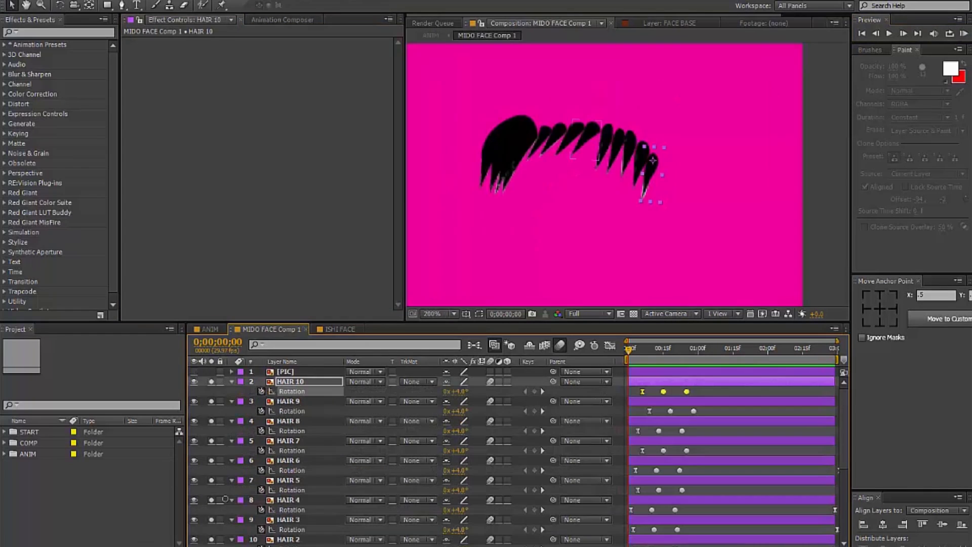
key(shift+comma)
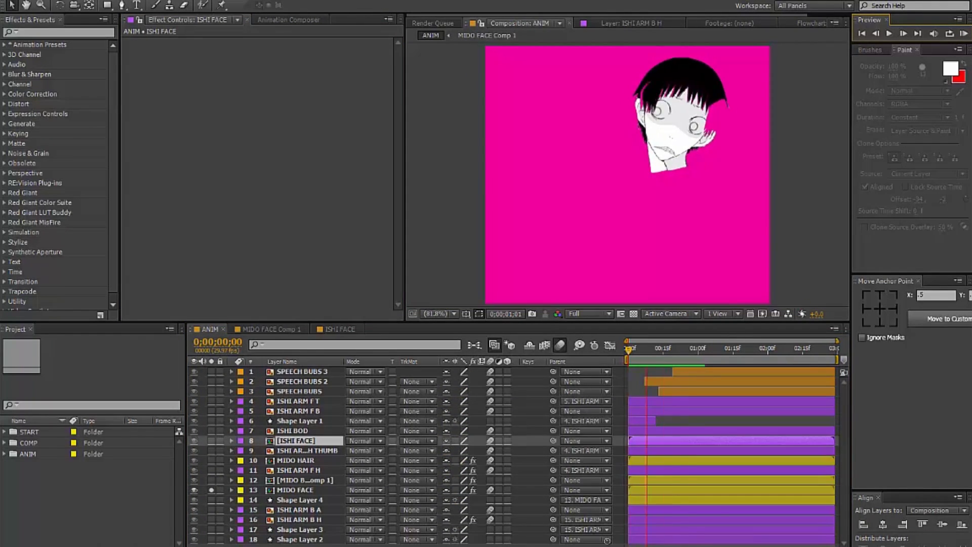
Paint the forehead of FACE BASE light grey with the Brush tool, covering the lower part of the cut-out fringe
key(shift+period)
double_click(532, 169)
key(ctrl+b)
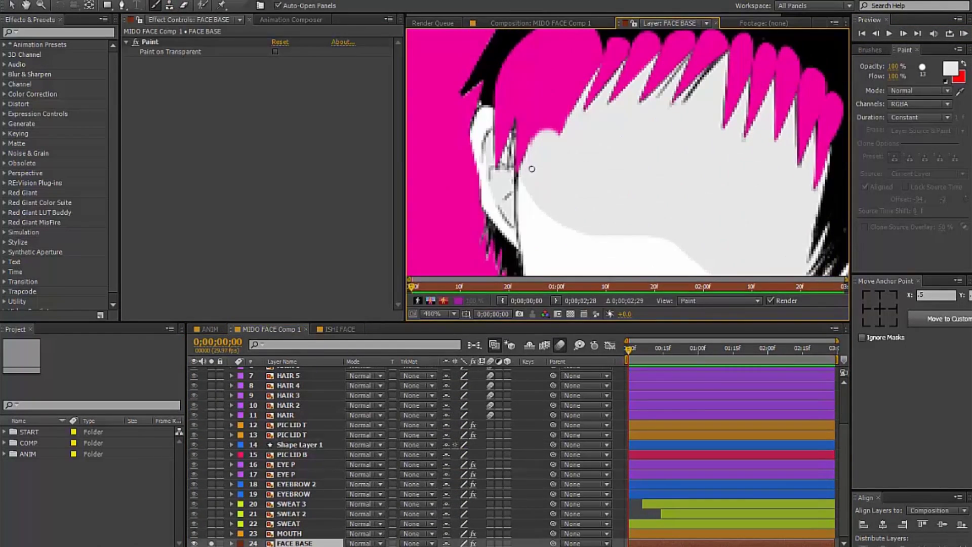
drag(551, 130, 476, 150)
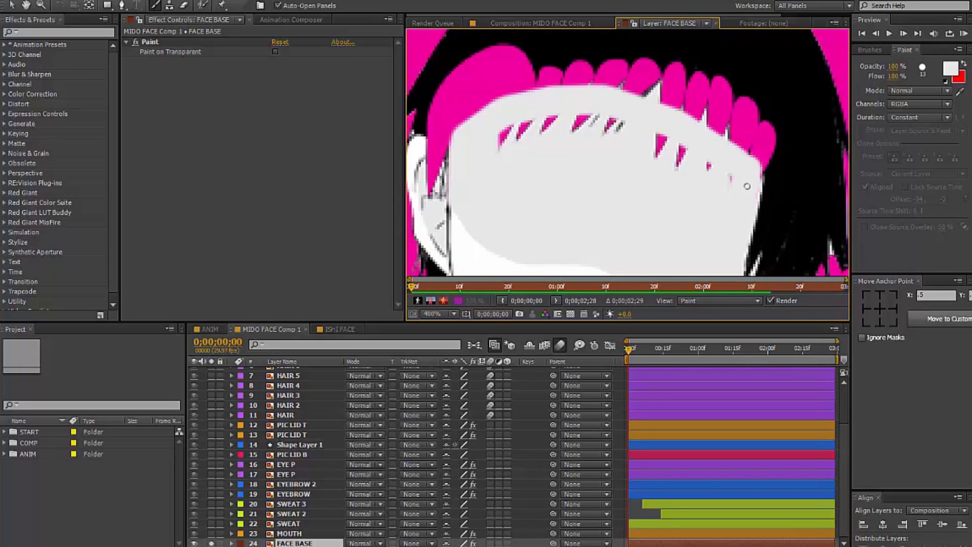
scroll(664, 141, up, 3)
scroll(712, 172, down, 1)
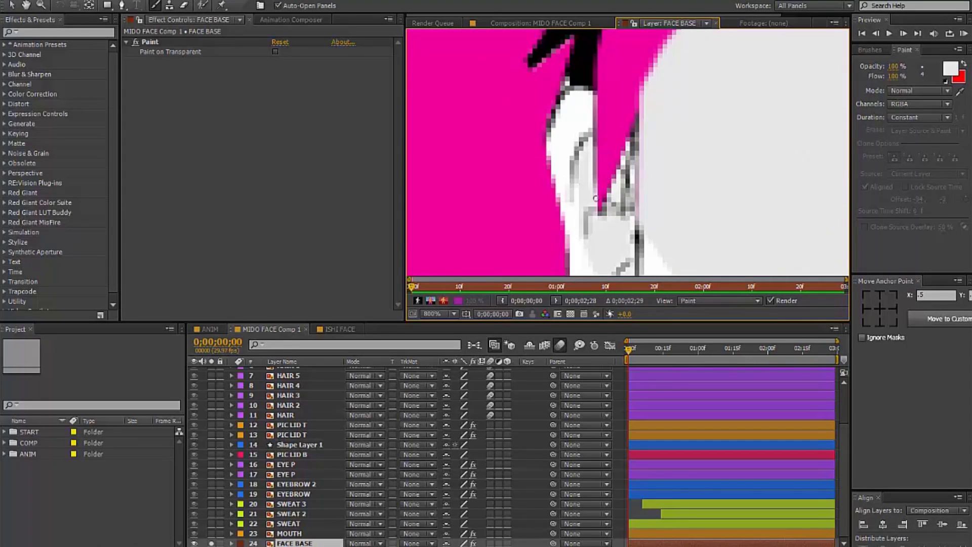
Fill in the upper edge of the ear on FACE BASE and paint the remaining hair gaps above the forehead black
drag(606, 120, 549, 186)
alt+click(549, 185)
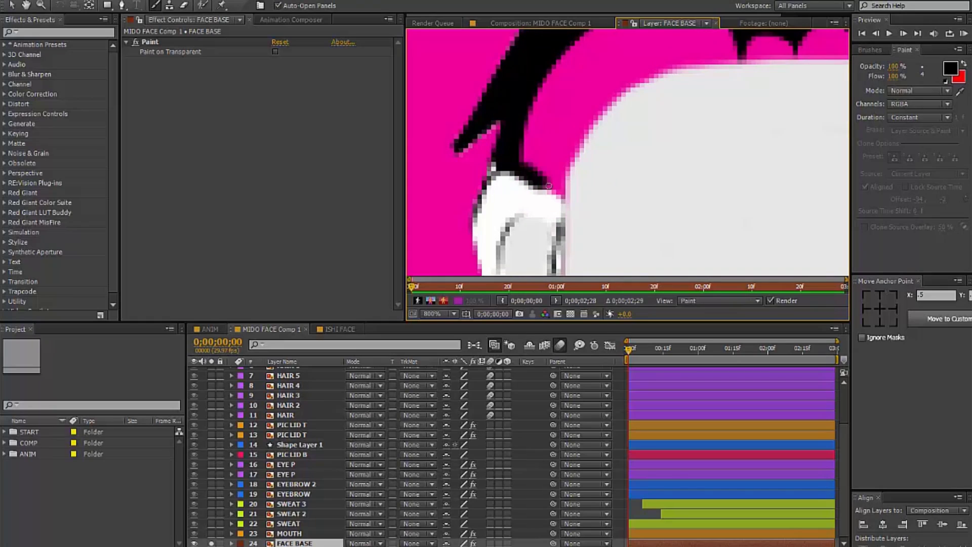
drag(599, 112, 541, 169)
drag(646, 115, 510, 80)
key(slash)
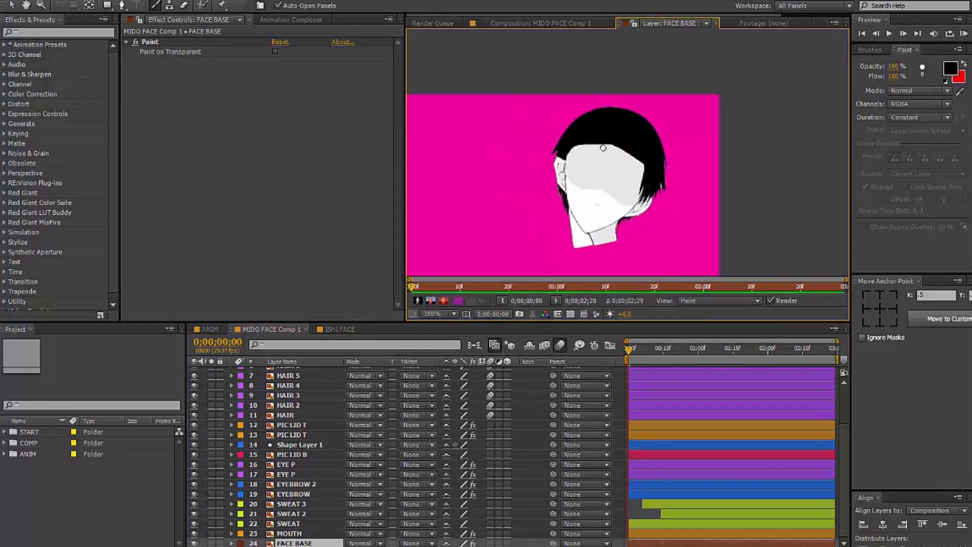
Resample the brush colour to touch up the hairline on FACE BASE, and preview ANIM with MIDO FACE no longer soloed
key(period)
key(period)
key(period)
key(period)
alt+click(499, 119)
key(backslash)
key(backslash)
alt+click(490, 118)
key(backslash)
click(211, 490)
key(KP_0)
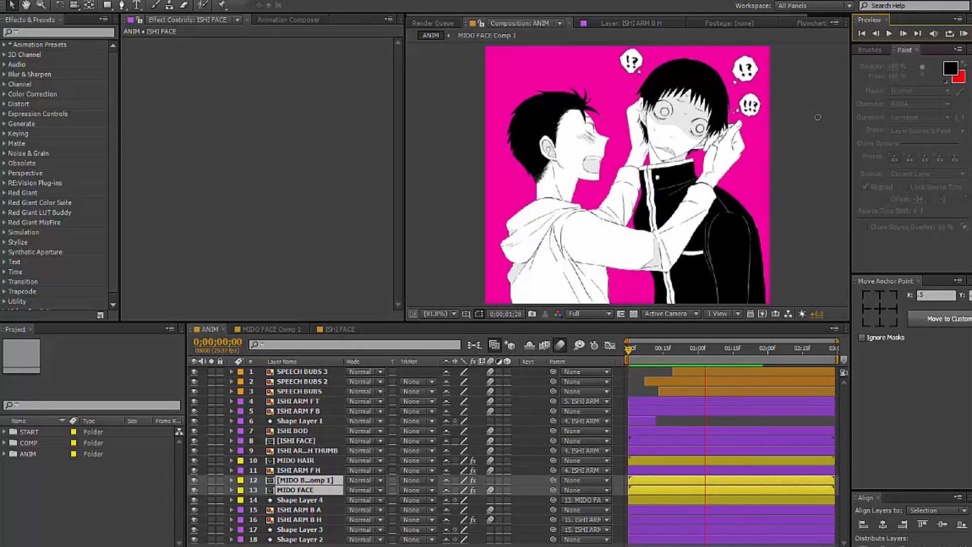
Draw a filled shape over the gap in the hand of ISHI ARM F H, place it beneath that layer and parent it to it
click(818, 117)
click(674, 238)
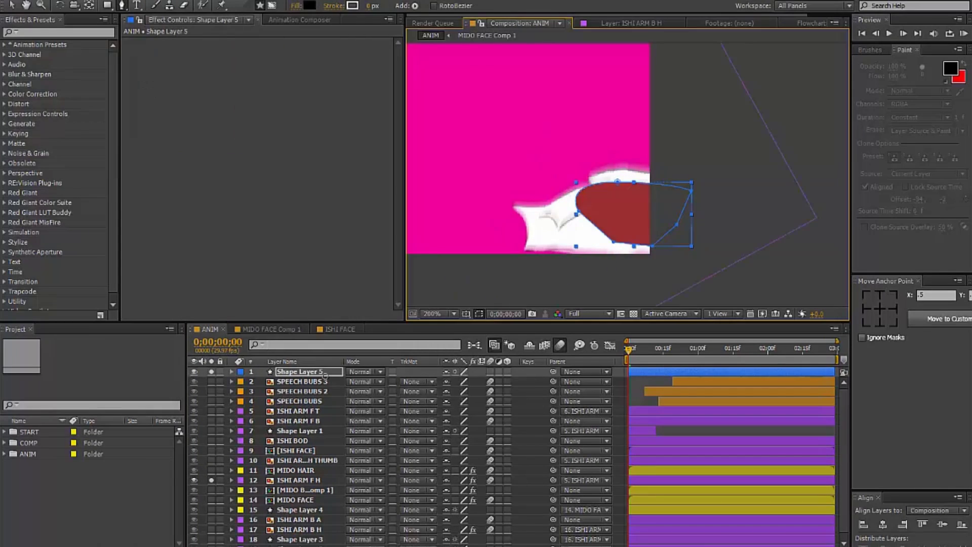
drag(324, 376, 324, 478)
drag(553, 480, 283, 470)
Extend the lower end of the neck on ISHI FACE BASE with white paint and preview ANIM
key(comma)
key(comma)
key(comma)
key(comma)
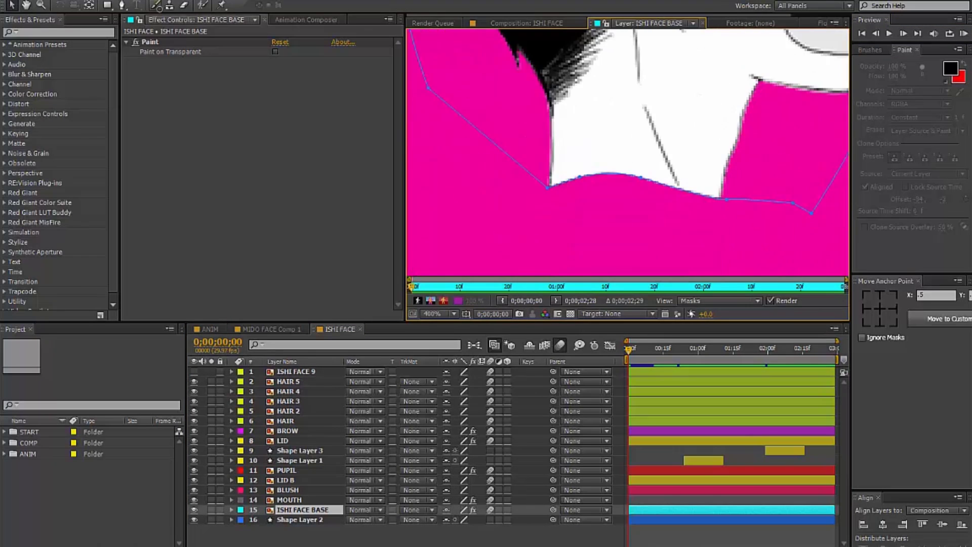
mouse_move(730, 241)
mouse_down()
mouse_move(794, 254)
mouse_move(742, 217)
mouse_move(523, 182)
mouse_up()
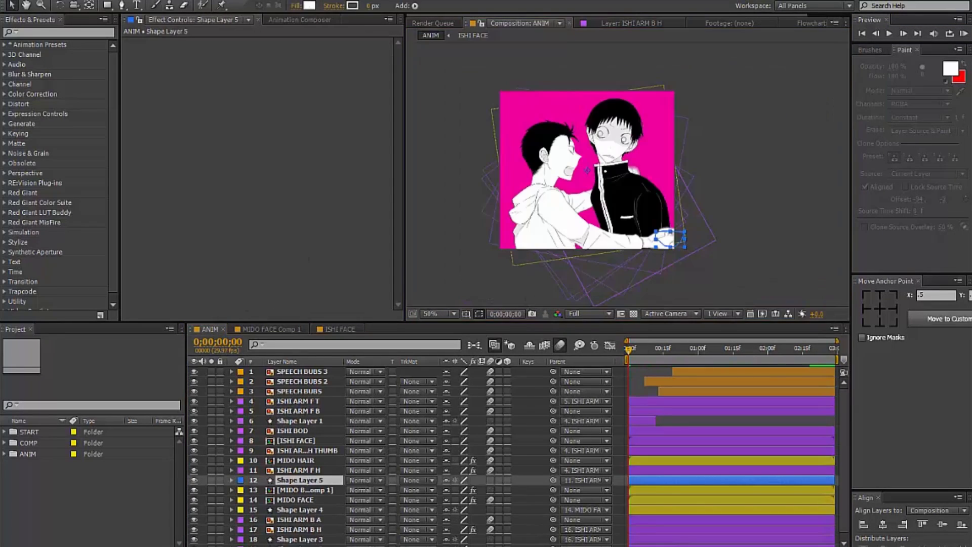
key(space)
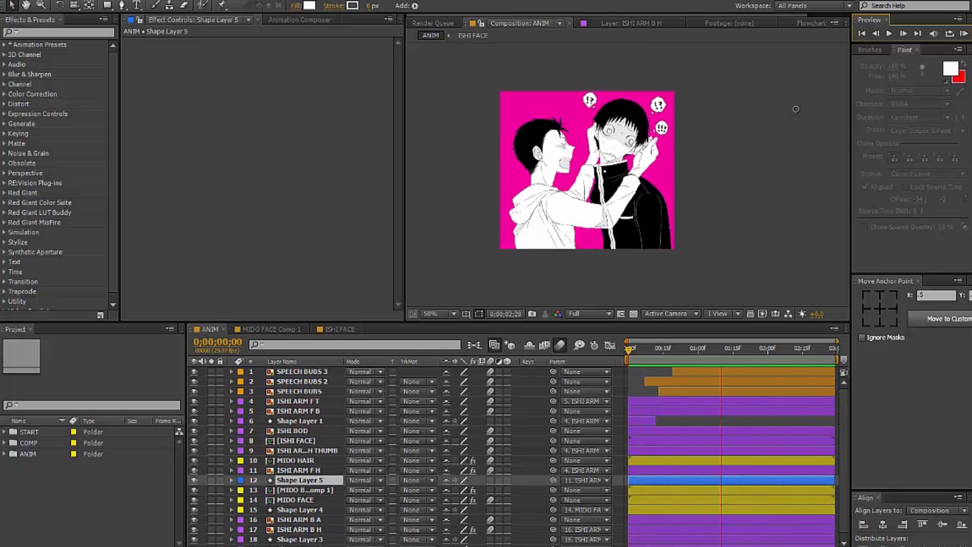
Set the width of the ANIM composition to 700 px
key(ctrl+k)
click(258, 106)
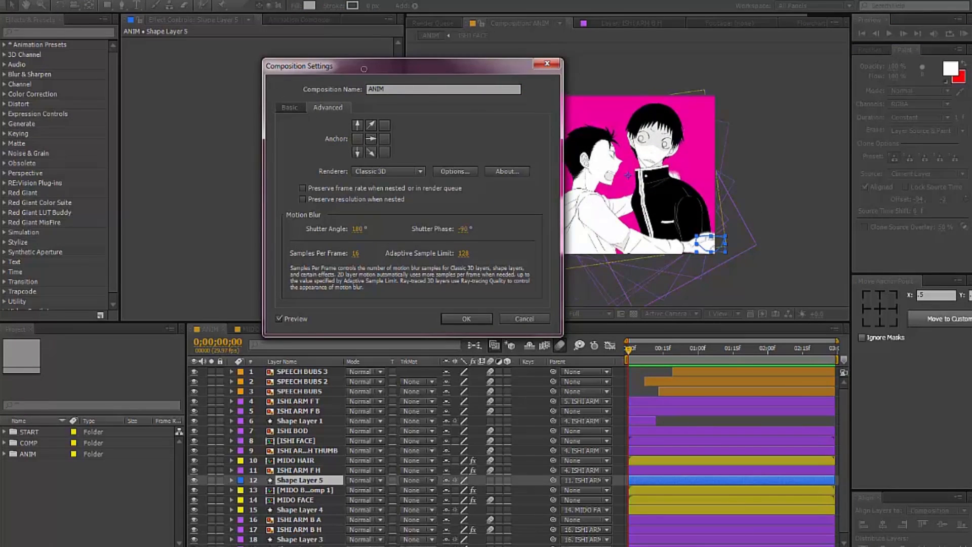
click(219, 106)
double_click(287, 142)
text(700)
key(Return)
key(ctrl+k)
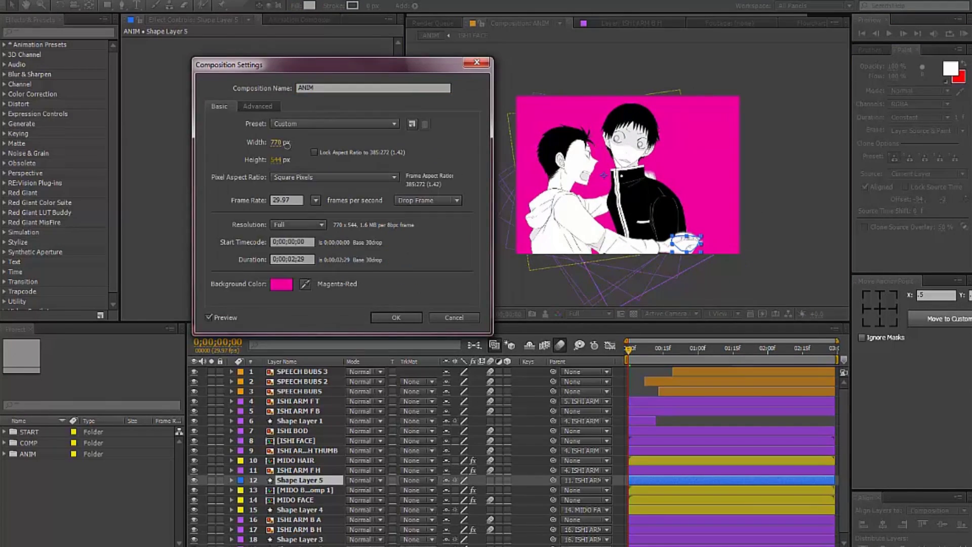
key(Return)
Pre-compose all layers of ANIM into a composition named ANIMATION
key(ctrl+a)
key(ctrl+shift+c)
text(ANIMATION)
key(Return)
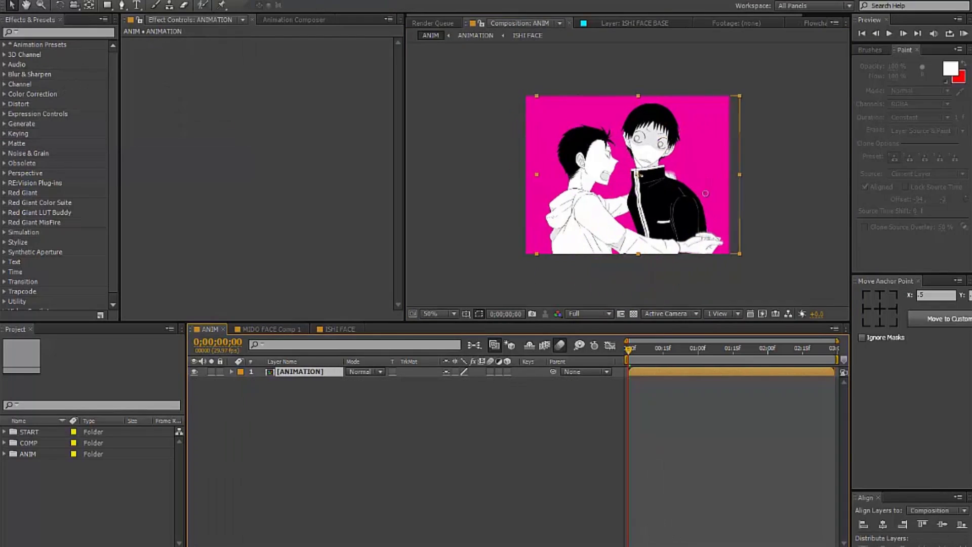